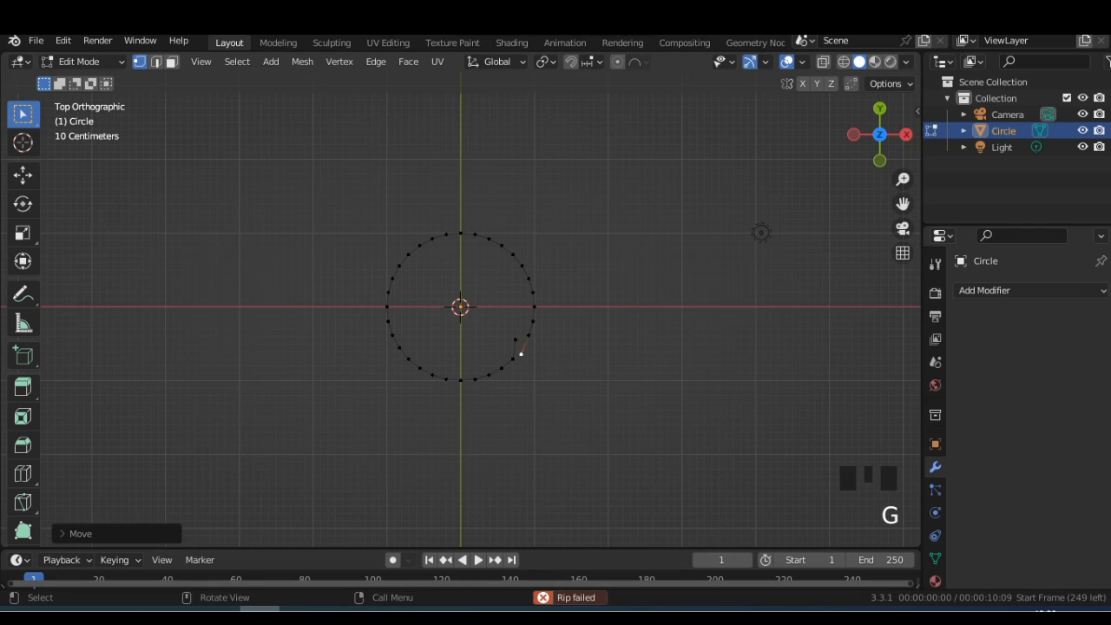
Move and rotate the circle's lower-left arc to bring its open end past the opposite end.
drag(379, 313, 519, 397)
key(g)
click(517, 371)
key(r)
click(647, 243)
key(g)
click(665, 238)
key(r)
click(671, 241)
Reposition and scale the selected lower arc so it overlaps the opposite side.
key(g)
click(686, 325)
key(s)
click(685, 325)
key(g)
click(685, 325)
Move and rotate the arc on the circle's other side so the outline curls into an overlapping spiral.
drag(498, 235, 590, 402)
key(g)
click(573, 396)
key(r)
click(589, 401)
key(g)
click(591, 392)
key(r)
click(590, 392)
key(g)
click(590, 392)
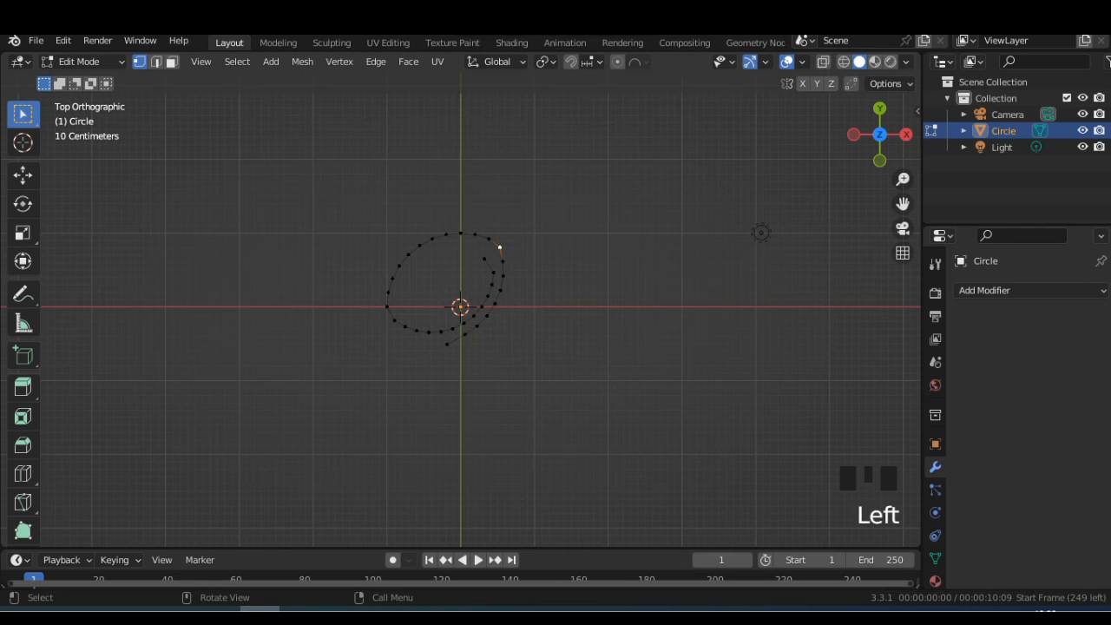
Enable proportional editing and pull the upper-right and lower-left outline vertices inward.
click(639, 62)
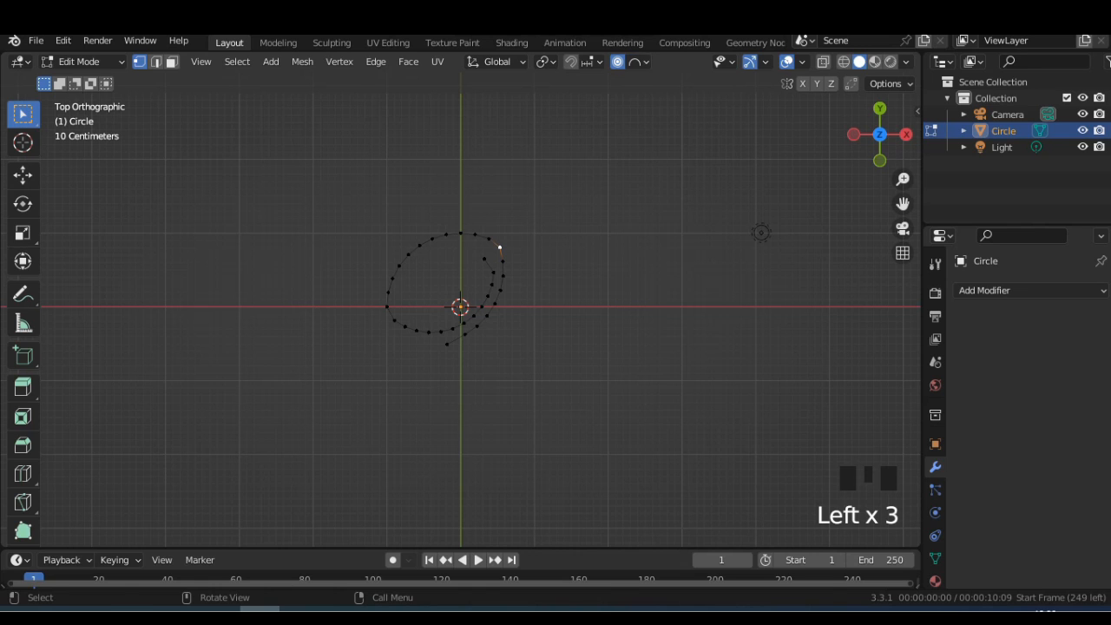
key(g)
key(Return)
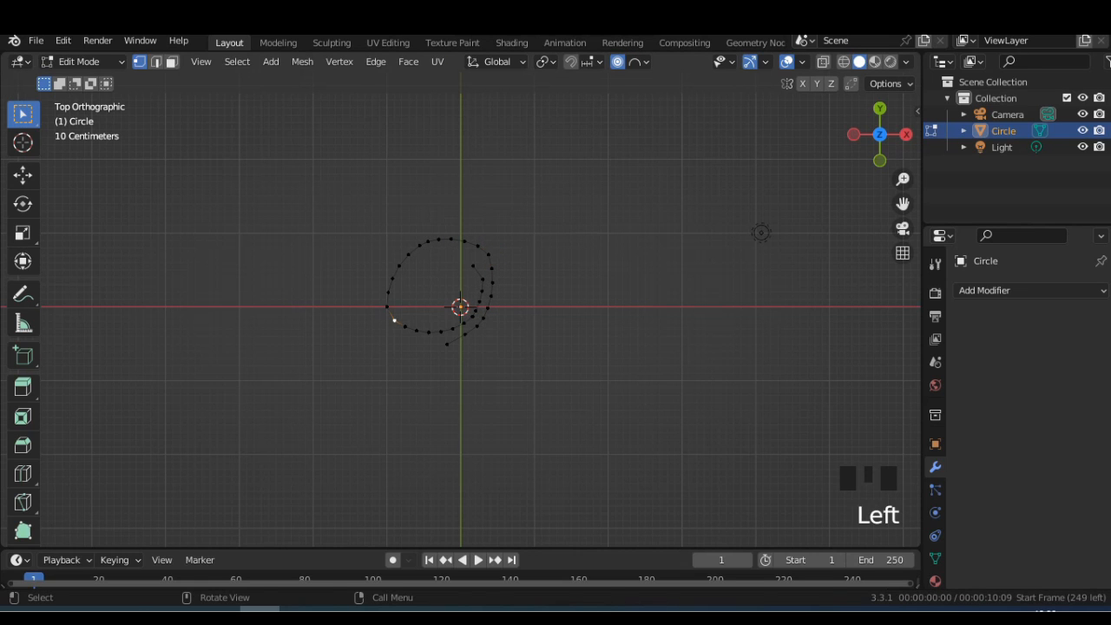
key(g)
click(393, 316)
Adjust the proportional influence size and reshape the spiral's upper-left and left vertices into a smoother curve.
click(408, 251)
key(g)
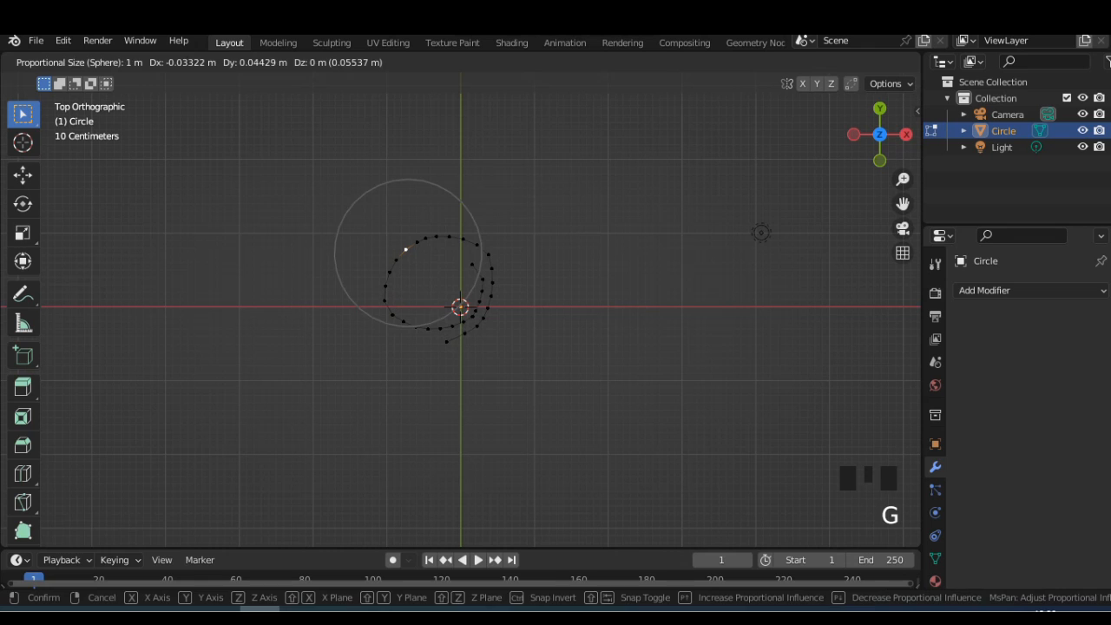
click(406, 249)
key(g)
scroll(405, 249, down, 2)
click(406, 249)
click(384, 300)
key(g)
click(388, 298)
key(g)
click(392, 298)
Nudge the spiral's top, upper-right and bottom vertices inward with proportional editing to round the outline.
click(426, 238)
key(g)
click(429, 243)
click(489, 255)
key(g)
click(486, 258)
click(428, 329)
key(g)
click(428, 325)
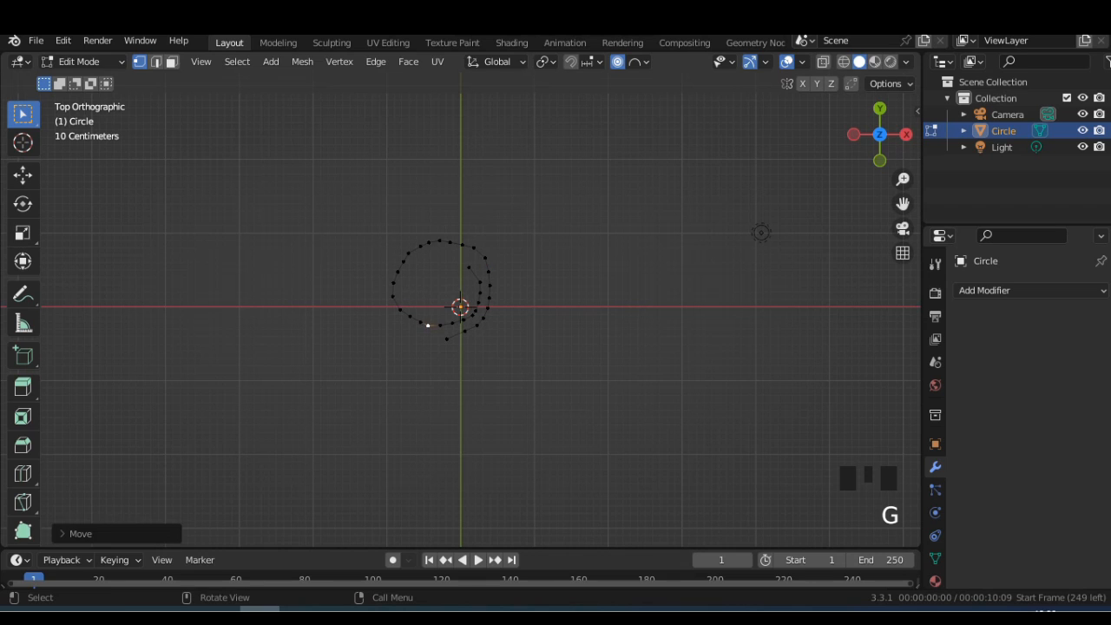
Select the whole spiral outline and extrude it upward along Z into an open tube.
key(Tab)
key(KP_3)
key(Tab)
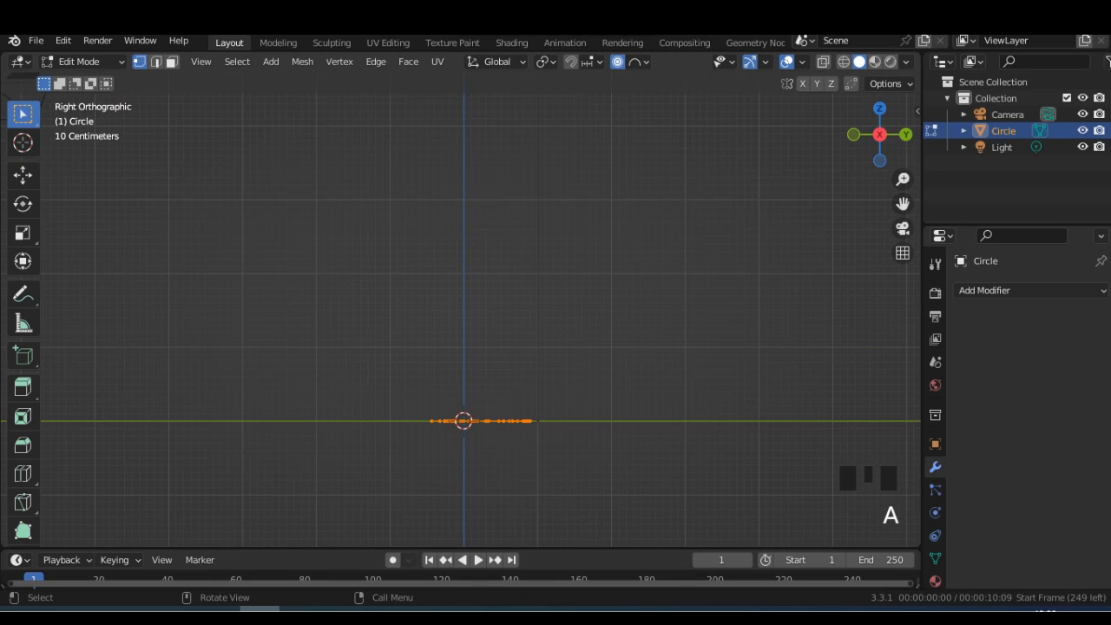
key(e)
key(z)
click(486, 236)
scroll(486, 236, down, 1)
shift+middle_drag(486, 236, 472, 310)
middle_drag(472, 310, 475, 314)
click(879, 135)
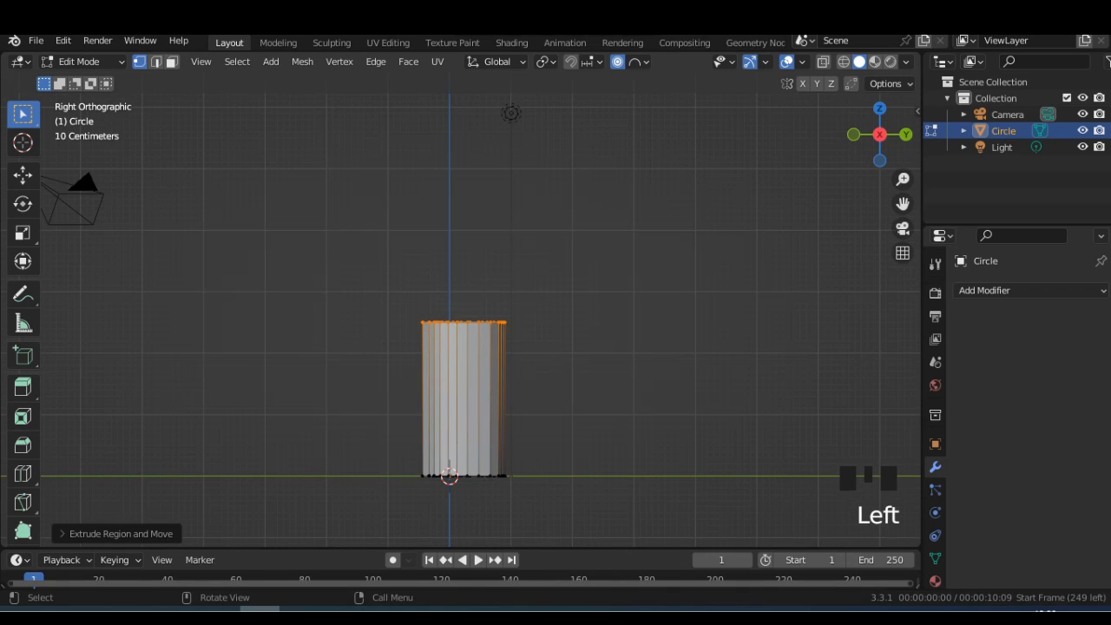
Turn off proportional editing and raise the tube's top rim, leaving the vertices at the open ends lower.
key(g)
key(z)
key(Return)
middle_drag(474, 314, 495, 363)
scroll(494, 363, up, 5)
ctrl+drag(377, 292, 399, 323)
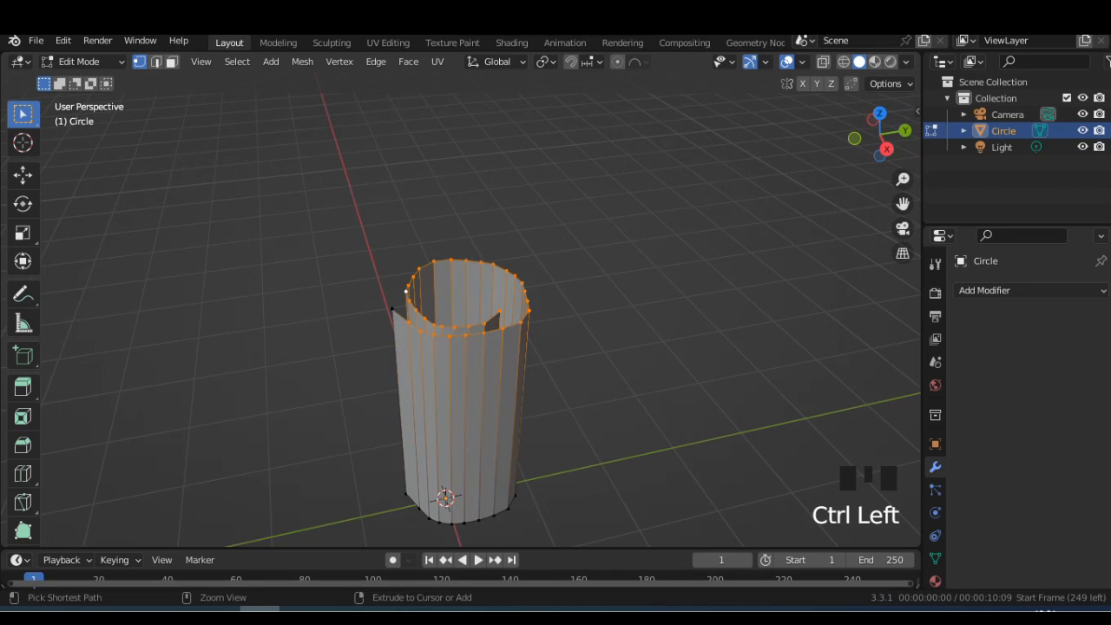
key(g)
key(Return)
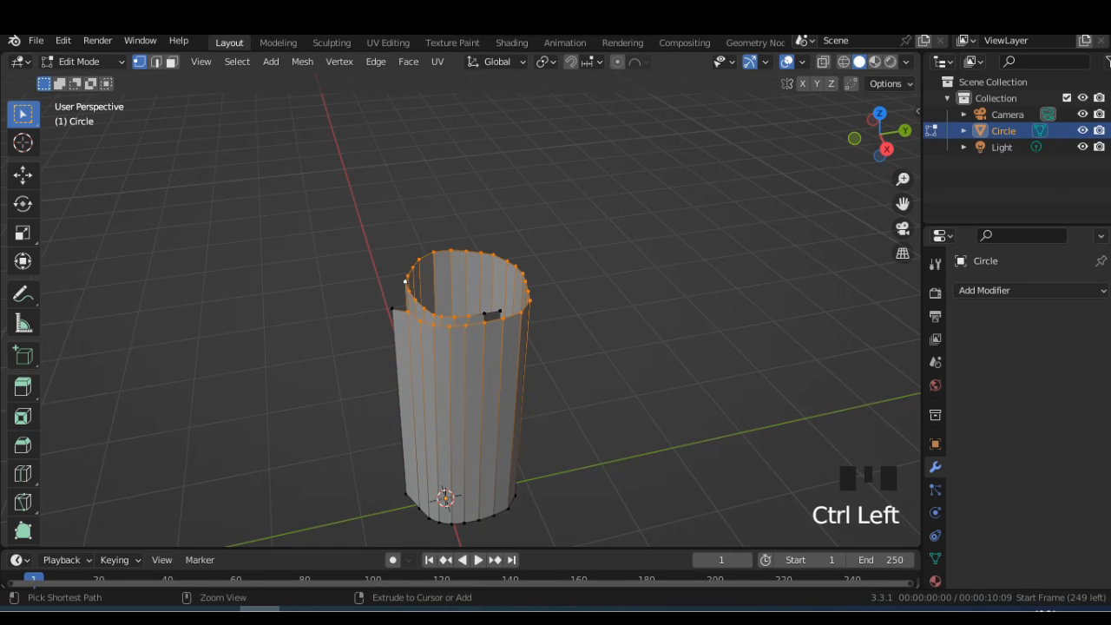
key(g)
key(z)
key(Return)
Deselect the next rim vertices from each open end and raise the remaining rim along Z.
middle_drag(417, 286, 427, 351)
ctrl+click(402, 274)
key(g)
key(z)
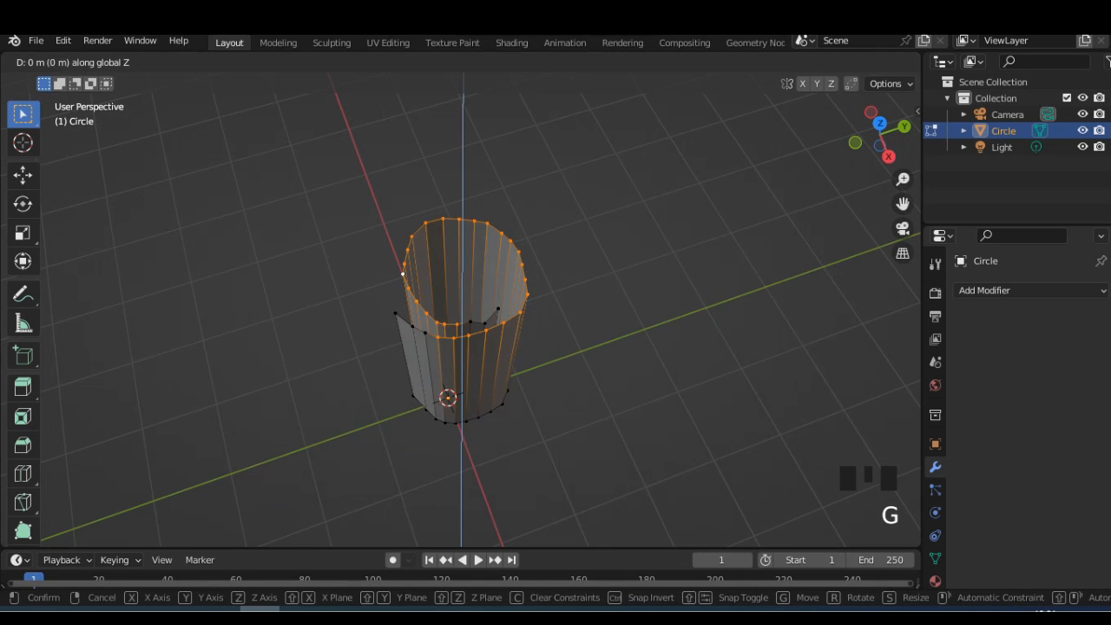
key(Return)
ctrl+click(401, 261)
key(g)
key(z)
key(Return)
Keep raising the shrinking rim selection along Z to form a V-shaped slope at the tube's front.
key(g)
key(z)
key(Return)
key(g)
key(z)
key(Return)
middle_drag(398, 221, 401, 201)
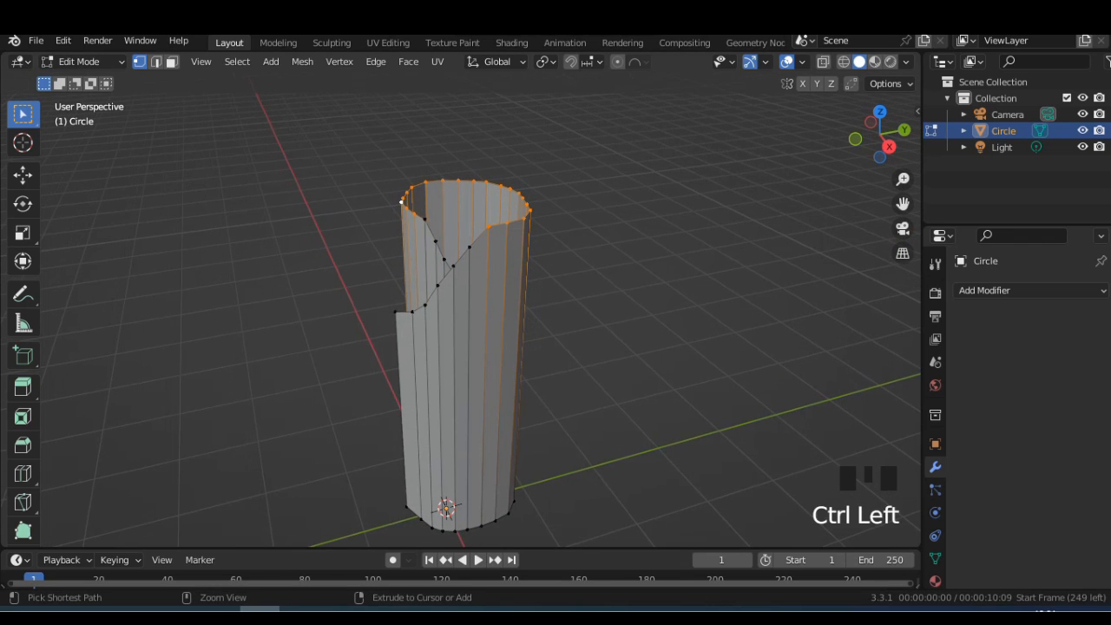
key(g)
key(z)
key(Return)
Exclude the next rim vertices toward the tube's sides and raise the rest of the rim along Z.
ctrl+click(401, 194)
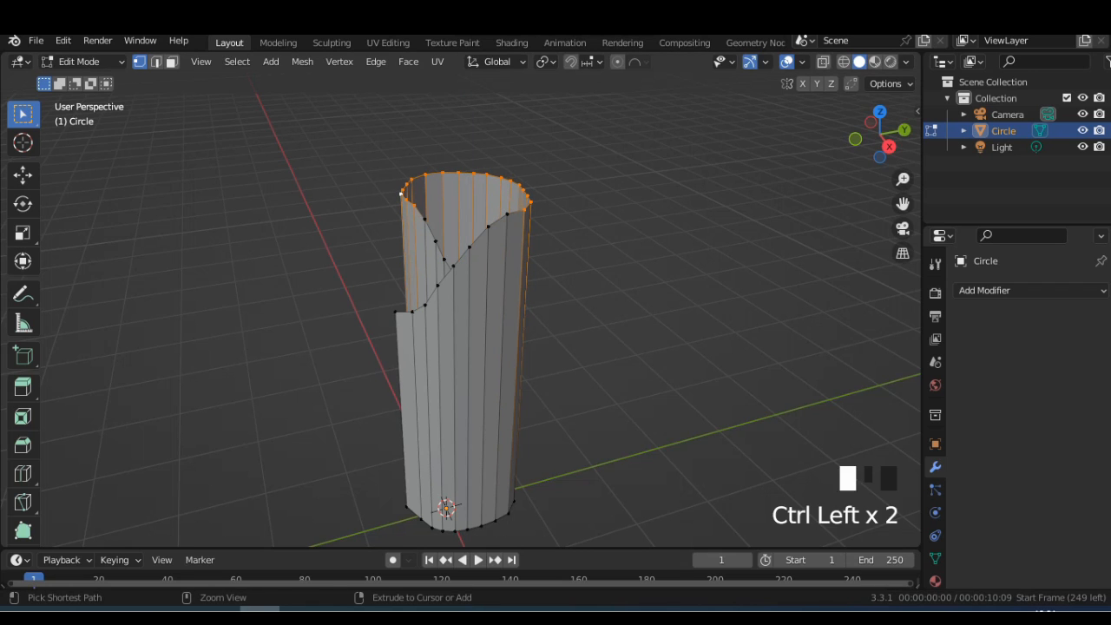
key(g)
key(z)
key(Return)
ctrl+drag(510, 213, 527, 195)
ctrl+drag(419, 203, 403, 185)
scroll(408, 188, down, 1)
key(g)
key(z)
key(Return)
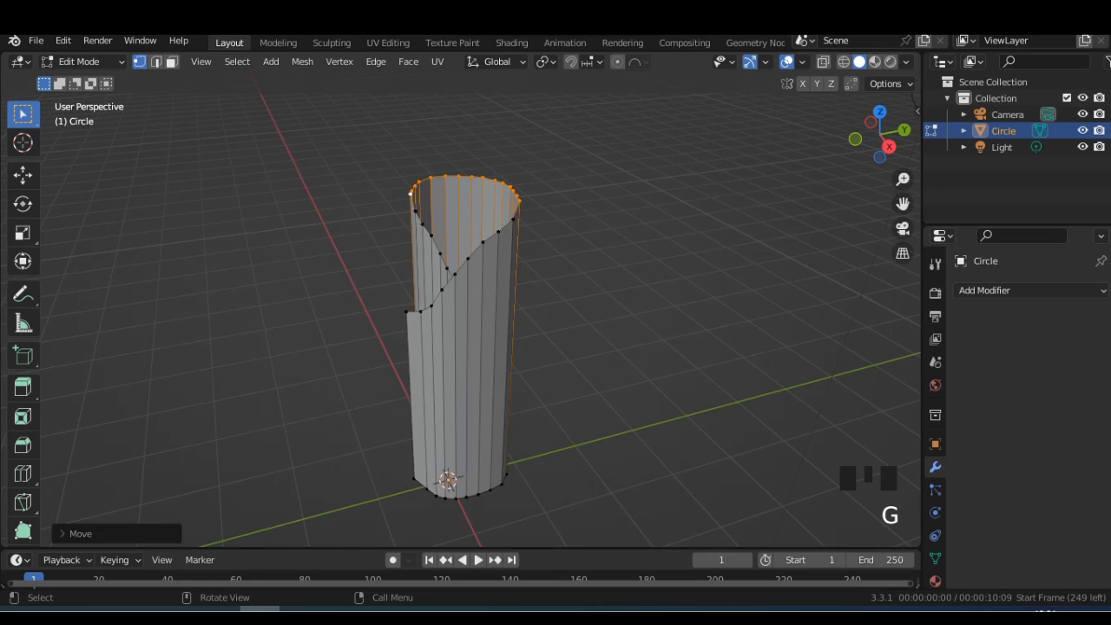
Raise the rear part of the rim along Z in stages, dropping the outermost side vertices at each stage.
middle_drag(412, 202, 408, 202)
ctrl+click(408, 201)
key(g)
key(z)
ctrl+click(408, 202)
key(g)
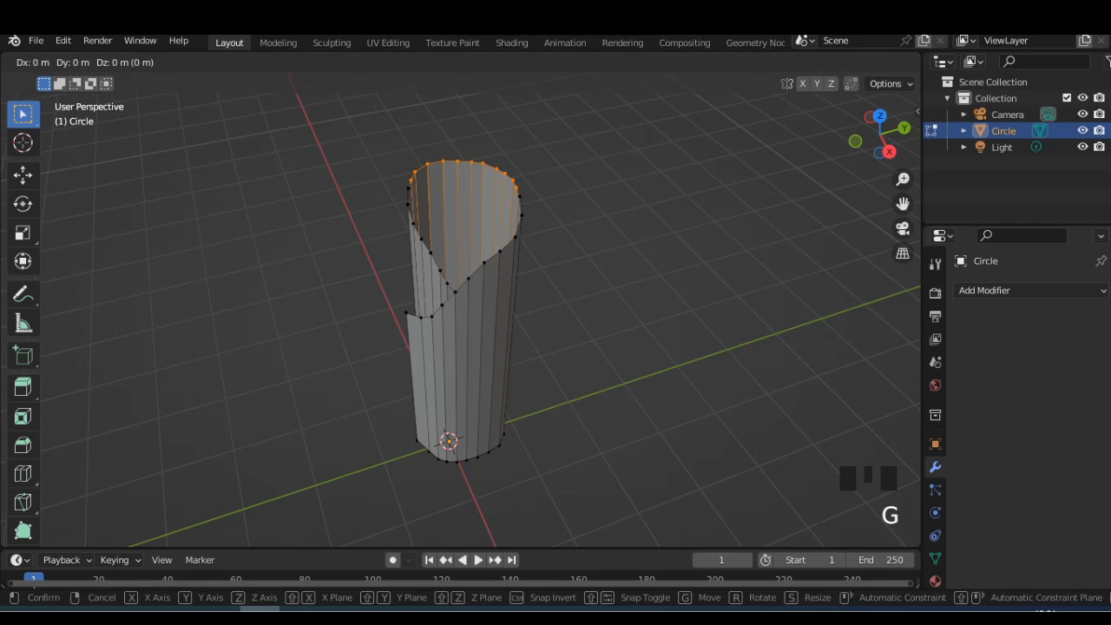
ctrl+drag(395, 187, 419, 165)
ctrl+drag(534, 193, 512, 173)
key(g)
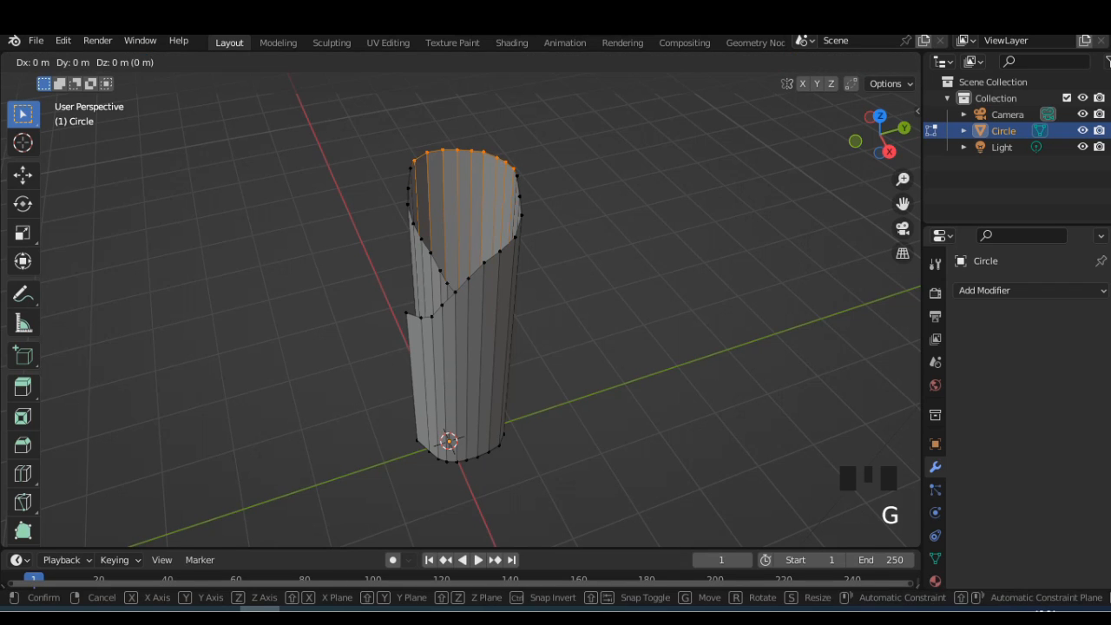
key(z)
click(514, 162)
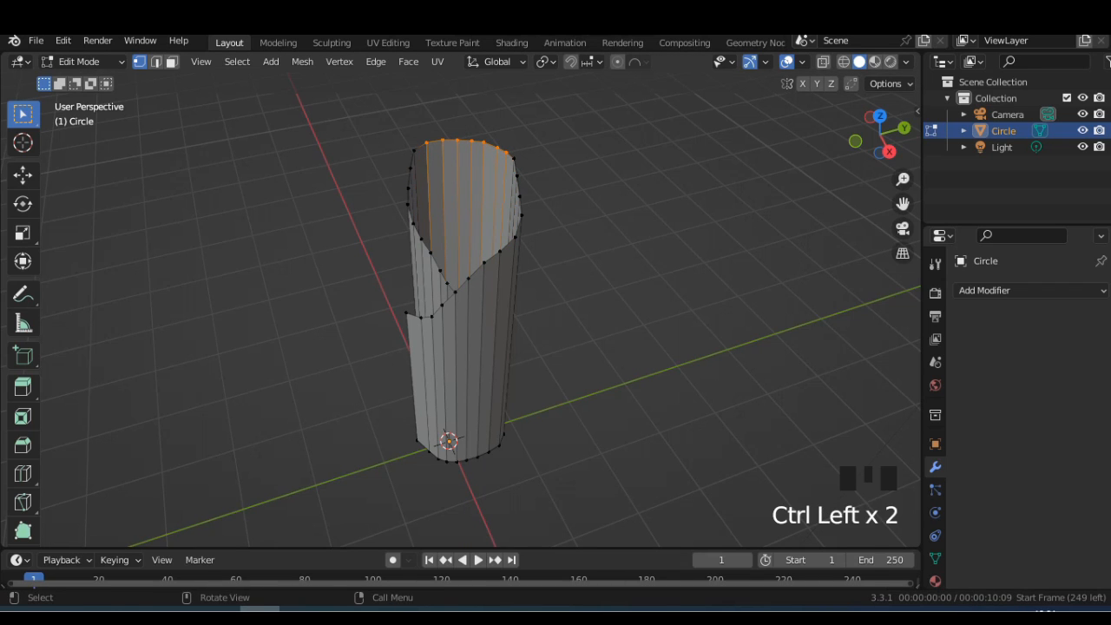
Narrow the selection to the backmost rim vertices and raise them along Z in stages to curve the slope upward.
key(g)
key(z)
click(514, 143)
ctrl+drag(410, 120, 447, 126)
key(g)
key(z)
click(512, 130)
ctrl+drag(514, 111, 493, 133)
key(g)
key(z)
click(493, 123)
Raise only the central rear rim vertex along Z to form a pointed tip.
ctrl+drag(465, 97, 478, 117)
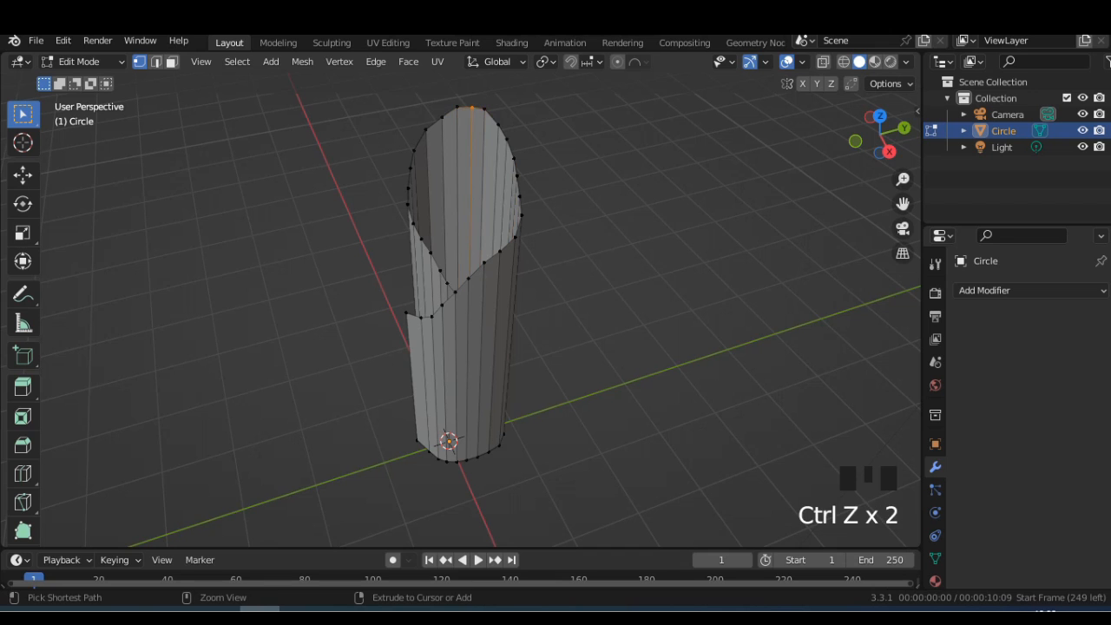
key(g)
key(z)
click(481, 100)
Add multiple evenly spaced horizontal loop cuts along the tube's height.
scroll(482, 100, down, 2)
middle_drag(482, 100, 475, 70)
click(887, 142)
key(Tab)
key(Tab)
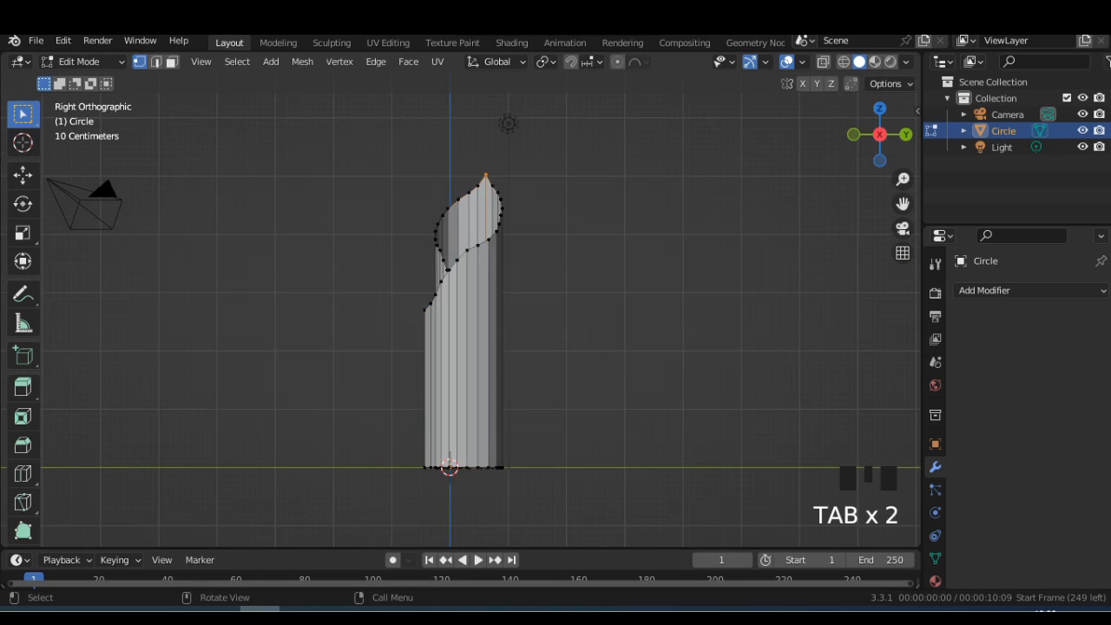
scroll(486, 340, up, 9)
click(486, 340)
click(486, 340)
Select an edge loop around the tube's middle and deselect its lower outer portion in wireframe display.
middle_drag(486, 340, 522, 350)
click(477, 313)
click(844, 62)
click(890, 137)
click(859, 61)
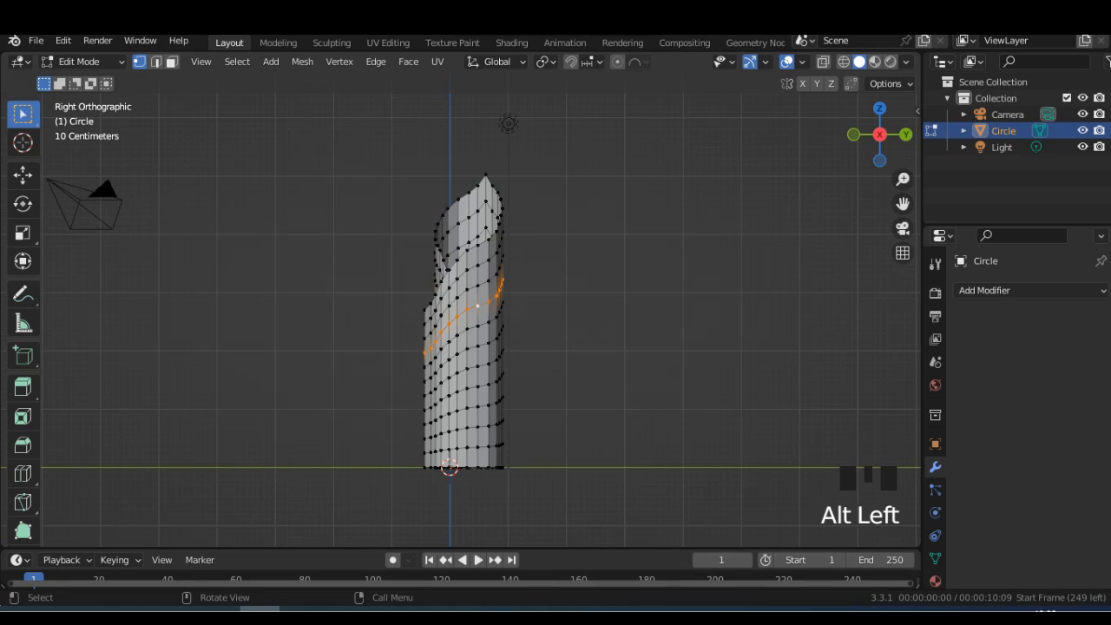
click(843, 62)
ctrl+drag(435, 355, 514, 381)
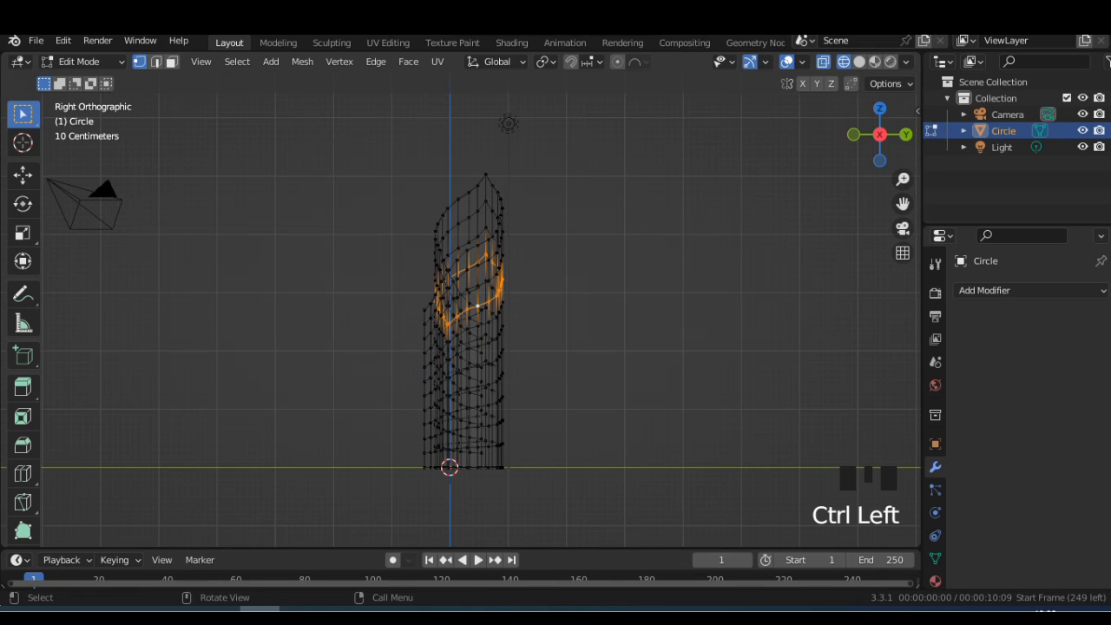
Hide the camera and light and return the viewport to solid shading.
middle_drag(514, 381, 565, 391)
click(1082, 115)
click(1083, 147)
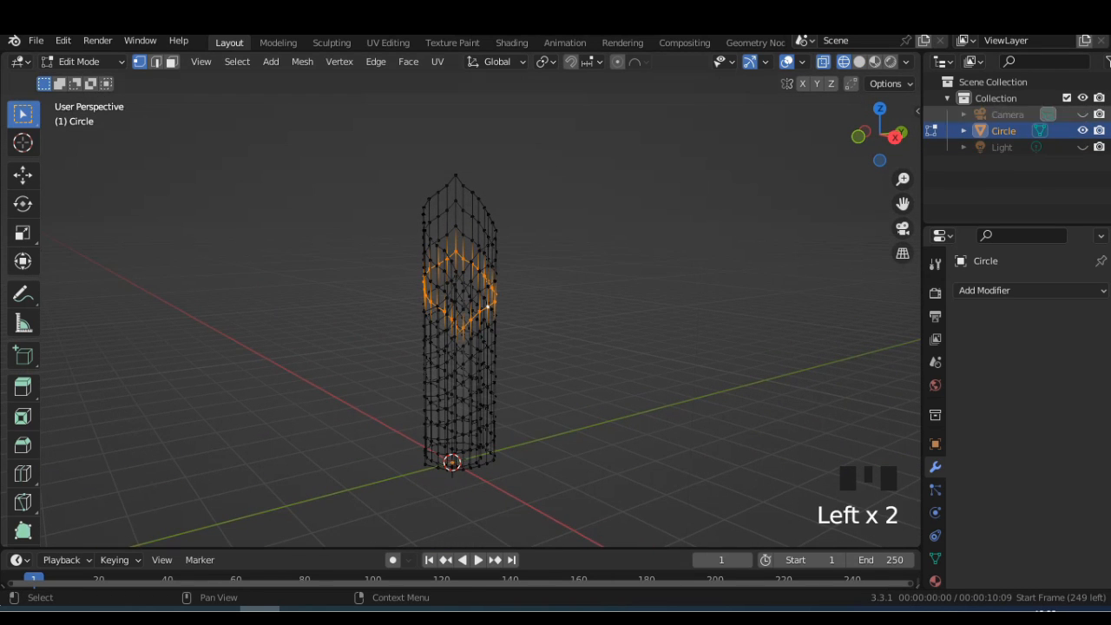
click(859, 62)
Try scaling the selected middle loop, then undo the scaling.
key(s)
click(558, 354)
middle_drag(558, 354, 484, 297)
key(ctrl+z)
Scale the selected middle loop slightly outward to make the tube bulge there.
middle_drag(610, 382, 522, 359)
key(s)
click(594, 392)
Try to shift the selected middle loop vertically along Z.
key(g)
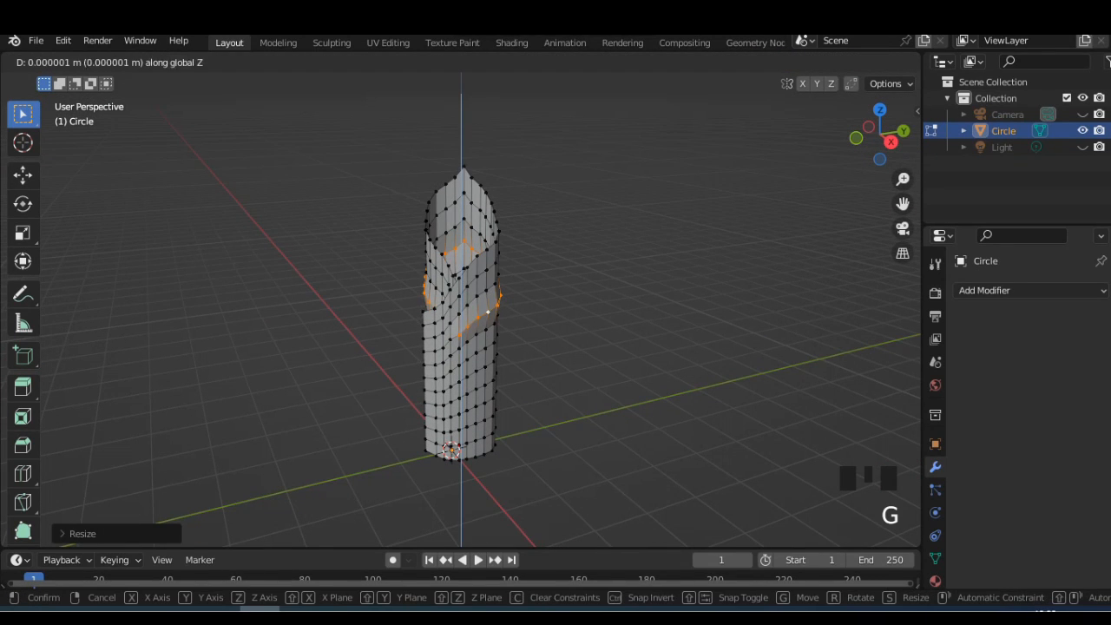
click(488, 322)
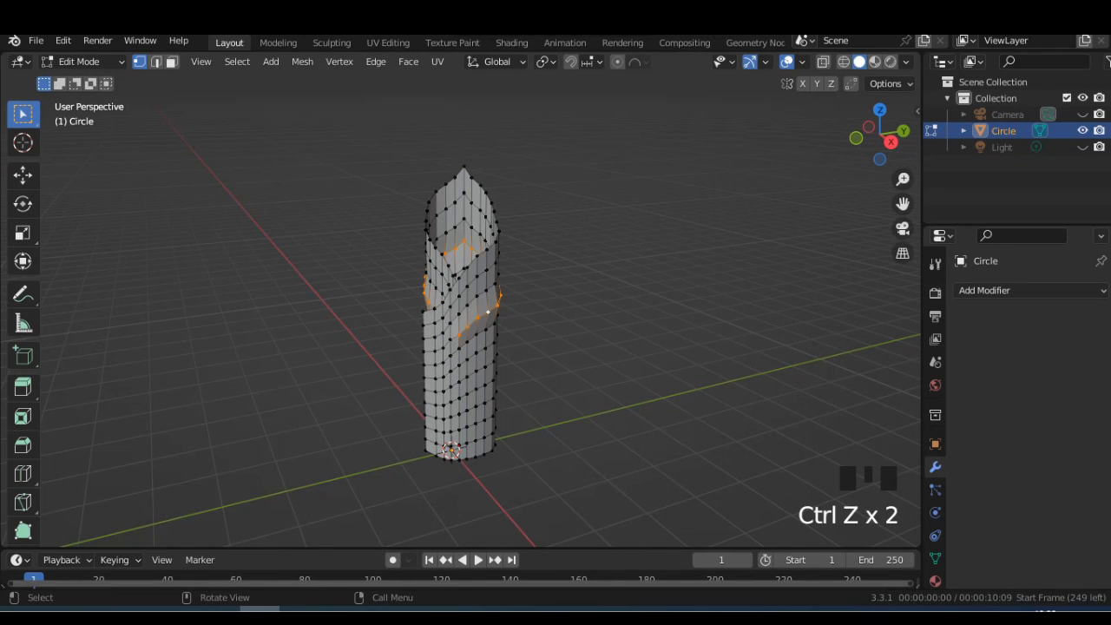
middle_drag(487, 312, 456, 314)
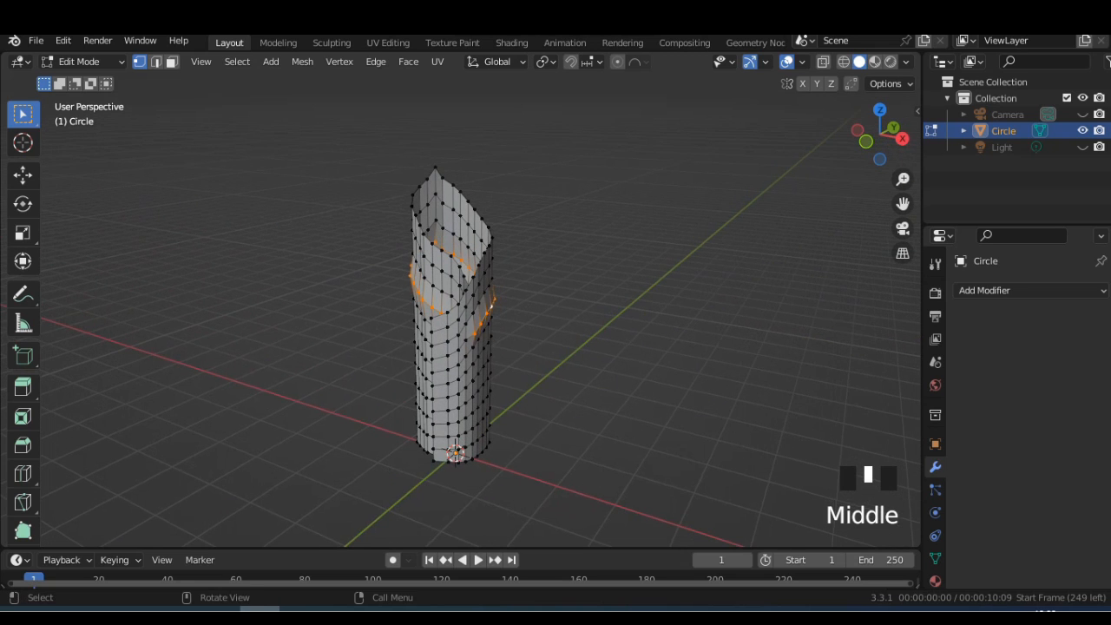
Scale the next edge loop lower on the tube slightly outward and adjust its height along Z.
alt+click(473, 332)
key(s)
click(585, 337)
key(g)
key(z)
click(474, 337)
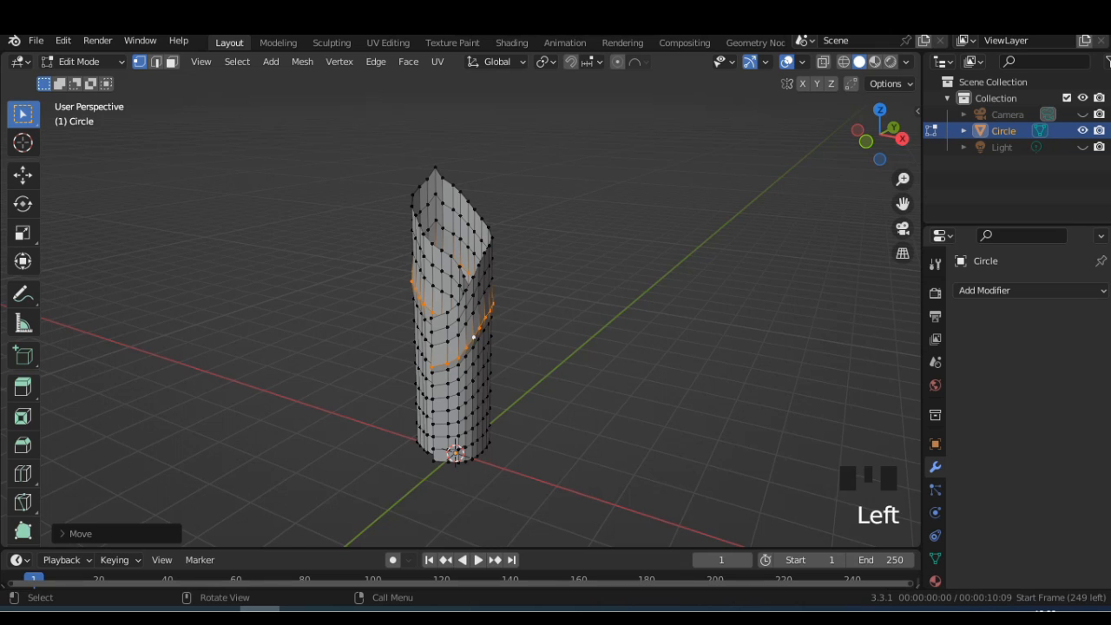
Scale the upper sloped edge loops outward to about 1.15 and shift them along Z.
key(s)
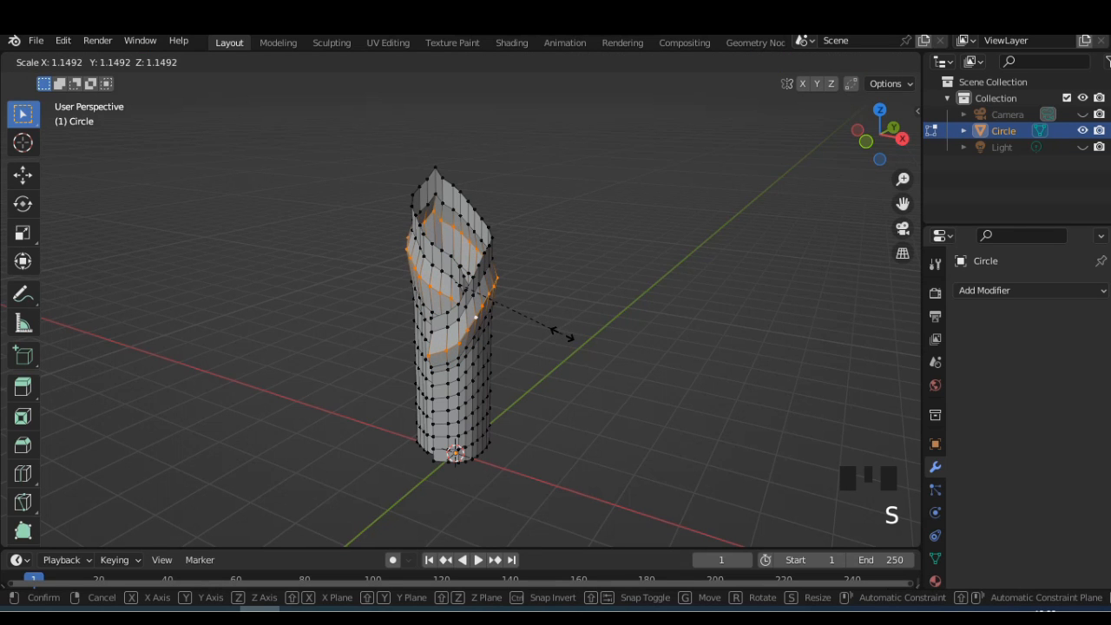
click(562, 334)
key(g)
key(z)
click(562, 337)
Scale the edge loop just below the rim outward to about 1.27 and adjust its height along Z.
middle_drag(560, 335, 470, 322)
key(s)
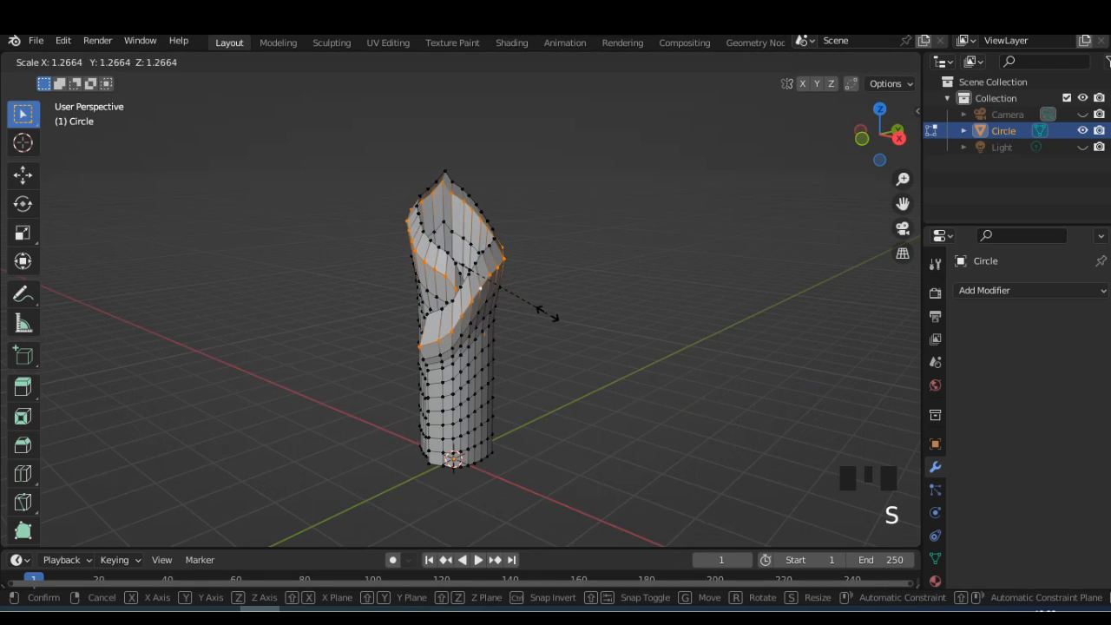
click(548, 315)
middle_drag(548, 315, 548, 404)
mouse_move(493, 317)
middle_down()
mouse_move(482, 304)
mouse_move(491, 312)
mouse_move(527, 274)
mouse_move(516, 273)
middle_up()
key(g)
key(z)
click(478, 306)
Isolate the inner flap's end vertices in wireframe and move them inward in top view, clear of the overlapping wall.
click(843, 61)
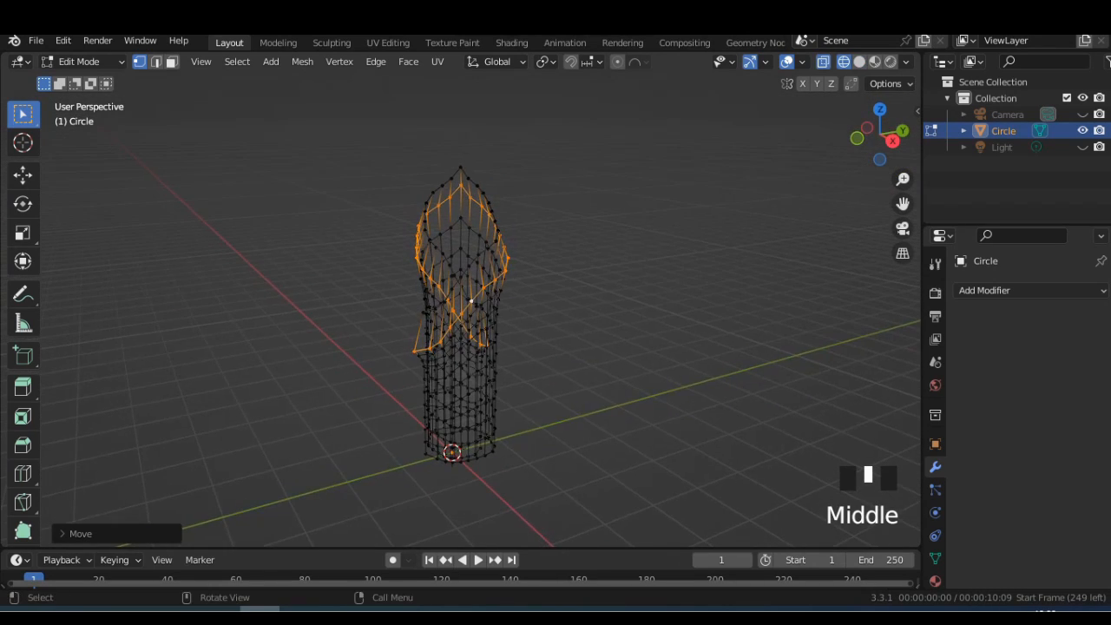
drag(462, 325, 505, 370)
mouse_move(505, 370)
middle_down()
mouse_move(505, 396)
mouse_move(498, 360)
middle_up()
key(ctrl+z)
scroll(506, 396, up, 1)
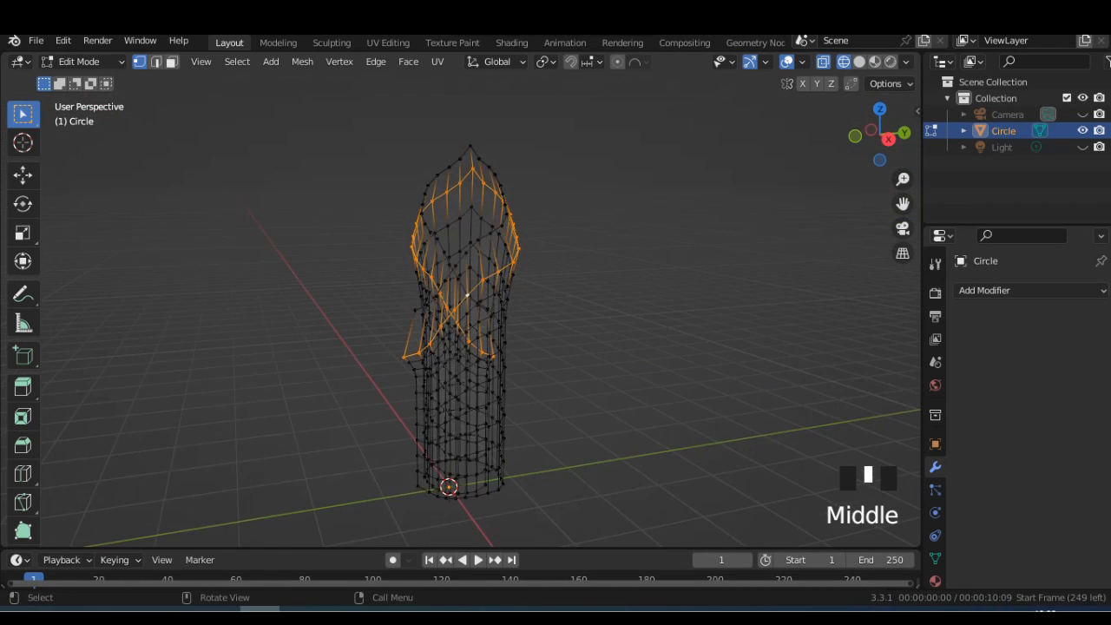
ctrl+drag(356, 130, 545, 300)
ctrl+drag(377, 306, 417, 375)
ctrl+drag(433, 295, 453, 322)
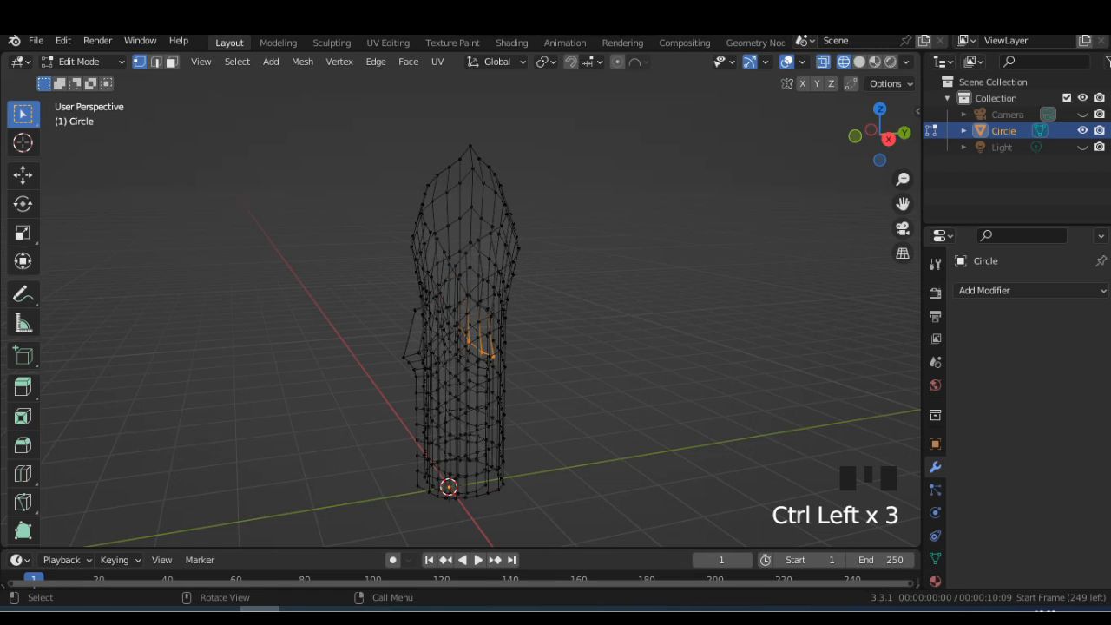
click(859, 62)
click(880, 108)
key(g)
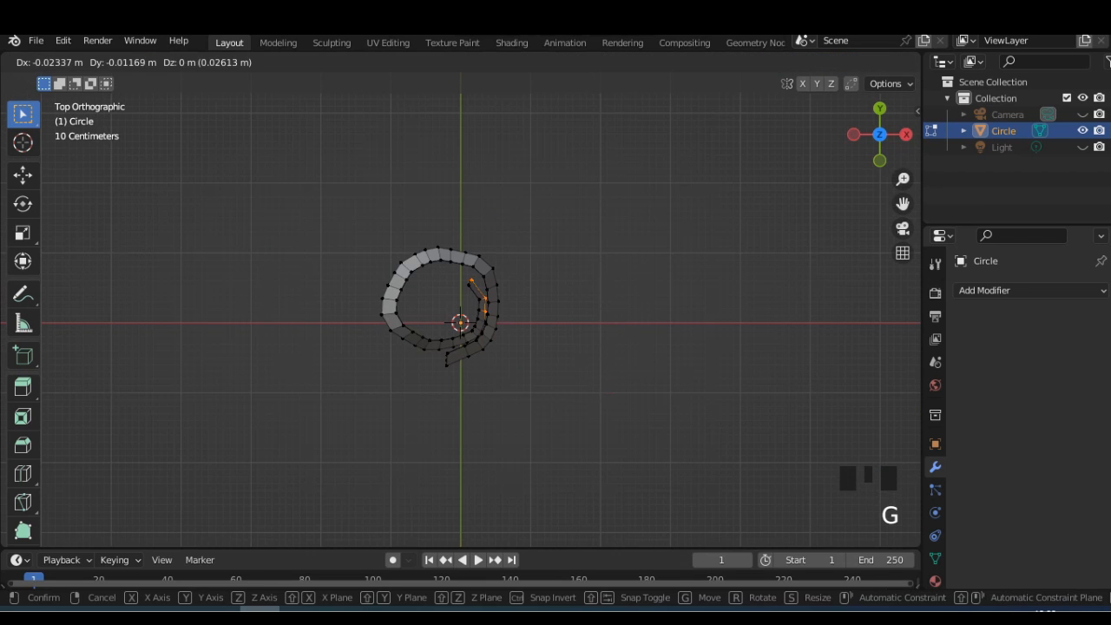
click(486, 299)
middle_drag(565, 369, 491, 285)
click(491, 281)
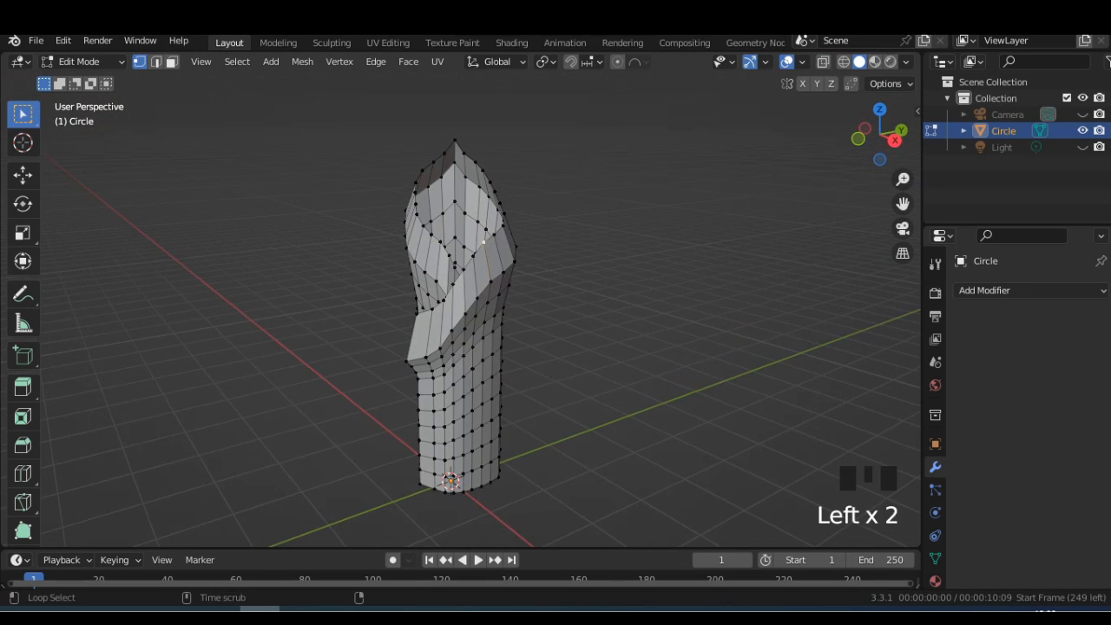
Scale the tube's rim loop outward and reposition it so the opening flares.
key(s)
click(626, 305)
middle_drag(626, 306, 553, 316)
key(g)
click(608, 375)
key(s)
click(566, 317)
key(g)
click(490, 295)
Keep only the inner flap's rim vertices selected and move them about 0.17 m inside the tube in top view.
middle_drag(491, 295, 391, 261)
ctrl+drag(380, 369, 432, 420)
ctrl+drag(433, 367, 448, 400)
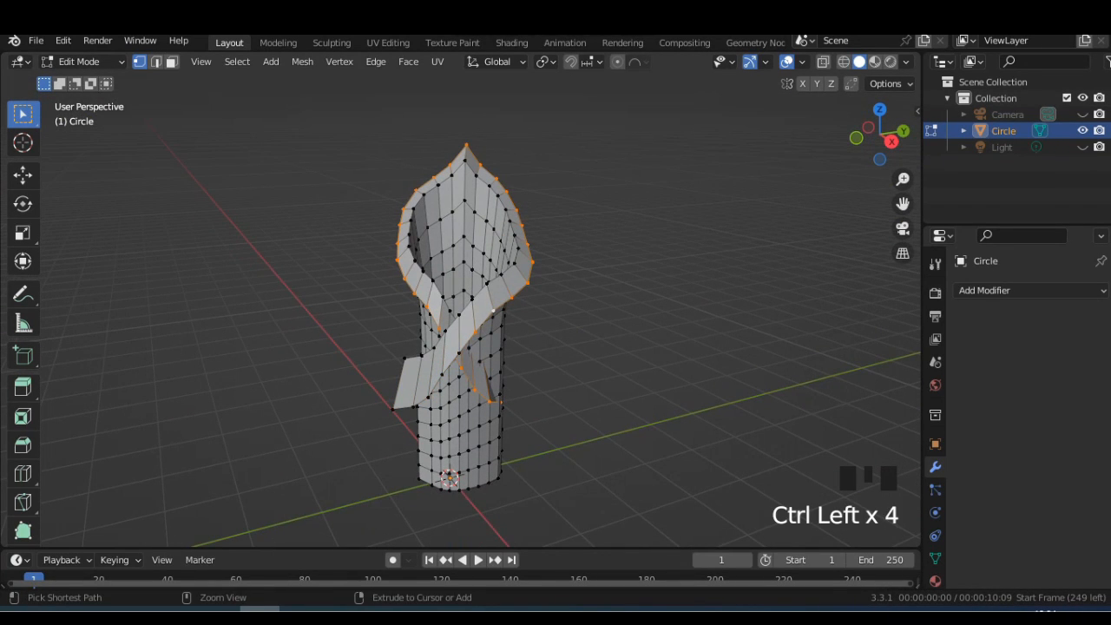
ctrl+drag(330, 125, 523, 318)
middle_drag(523, 318, 482, 330)
ctrl+drag(481, 330, 482, 330)
key(alt+z)
middle_drag(482, 330, 502, 408)
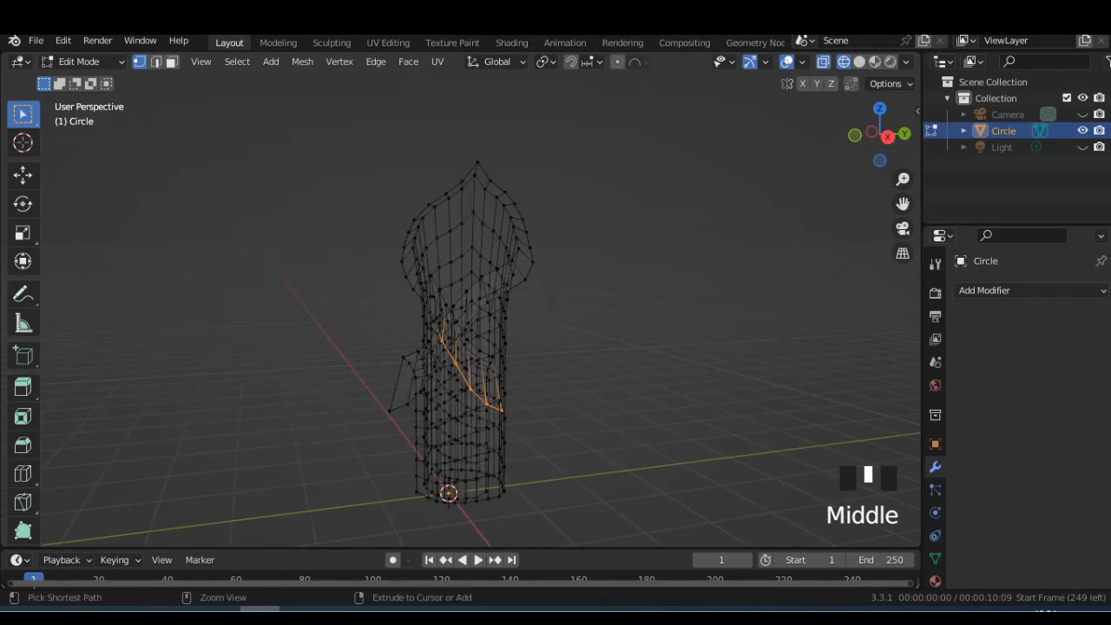
click(859, 61)
click(879, 109)
middle_drag(842, 156, 829, 153)
click(880, 134)
scroll(443, 304, up, 1)
key(g)
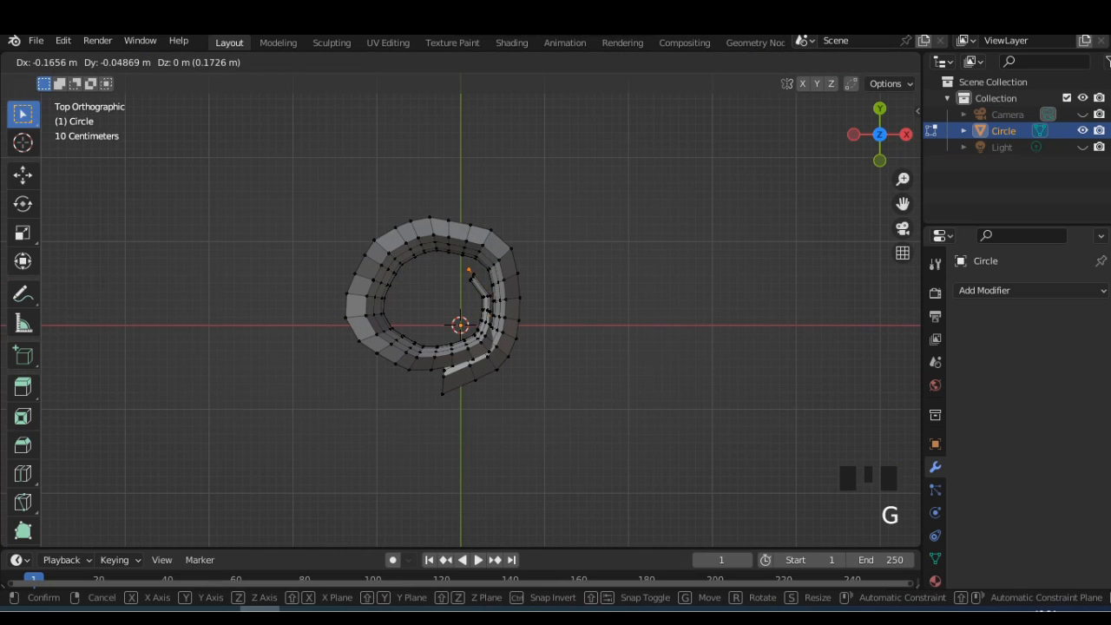
click(472, 275)
Try another move of the inner flap's rim vertices, then undo it.
middle_drag(471, 274, 536, 181)
middle_drag(495, 356, 489, 408)
key(g)
click(509, 326)
key(ctrl+z)
Reposition the inner flap's end vertex inside the tube, refining it in top view.
click(496, 347)
key(g)
click(490, 349)
click(880, 127)
key(g)
click(472, 277)
middle_drag(472, 278, 520, 197)
key(Tab)
mouse_move(495, 337)
middle_down()
mouse_move(486, 260)
mouse_move(495, 347)
middle_up()
scroll(495, 348, down, 2)
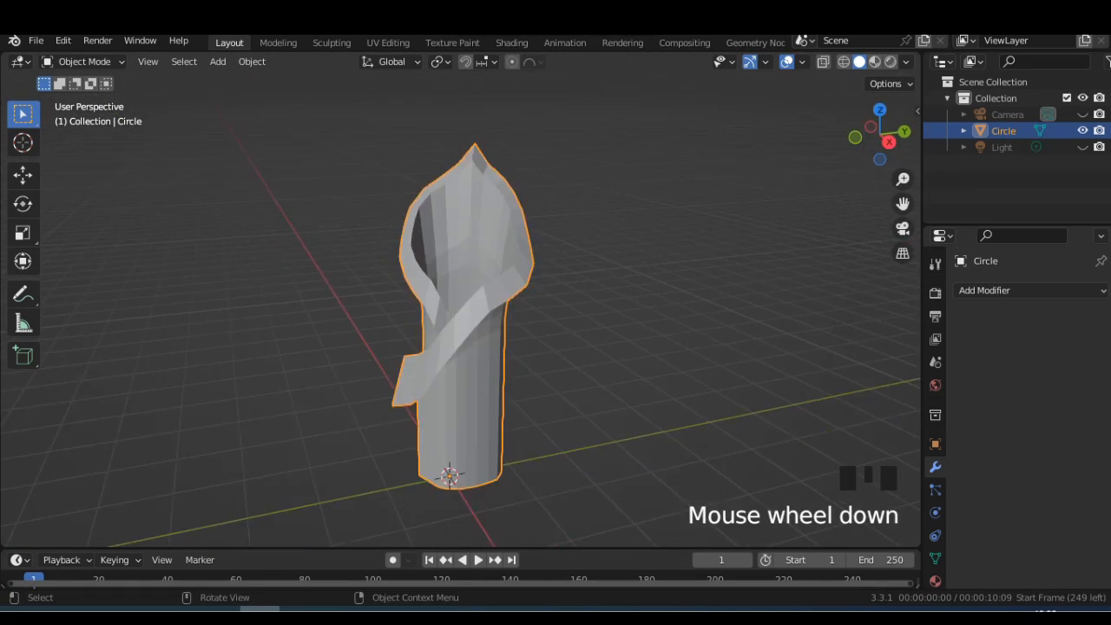
Move the lower-edge vertices of the outer flap's end upward and closer to the tube wall.
key(Tab)
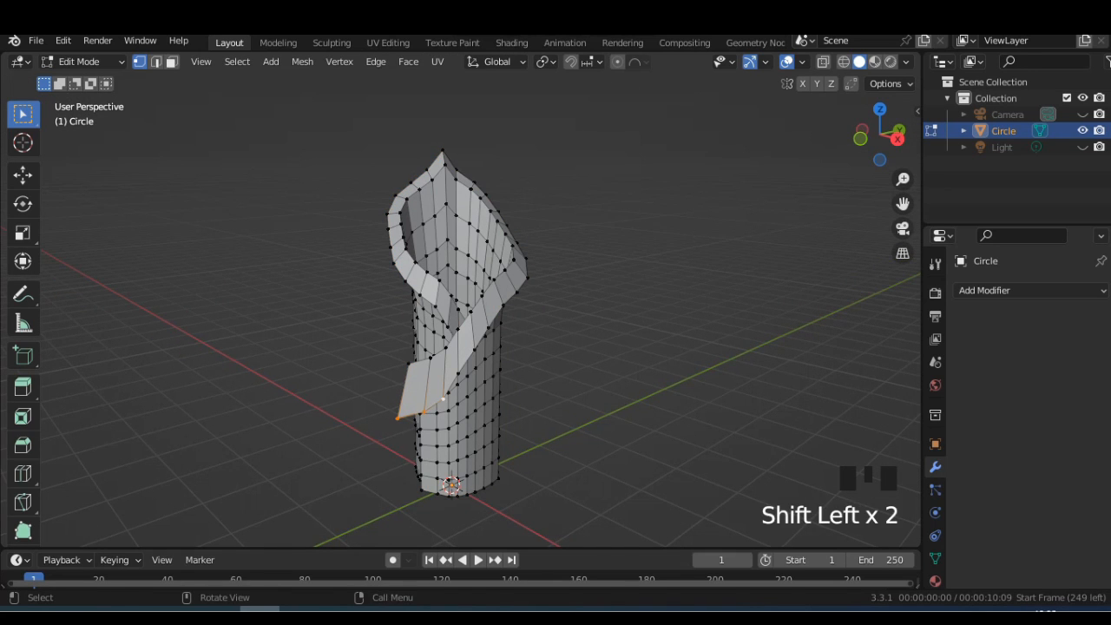
key(g)
click(433, 374)
middle_drag(432, 373, 582, 372)
key(g)
click(540, 373)
key(Tab)
middle_drag(582, 286, 511, 391)
Select the tube's bottom ring in the right-side wireframe view and scale it inward with proportional editing.
click(880, 125)
click(905, 134)
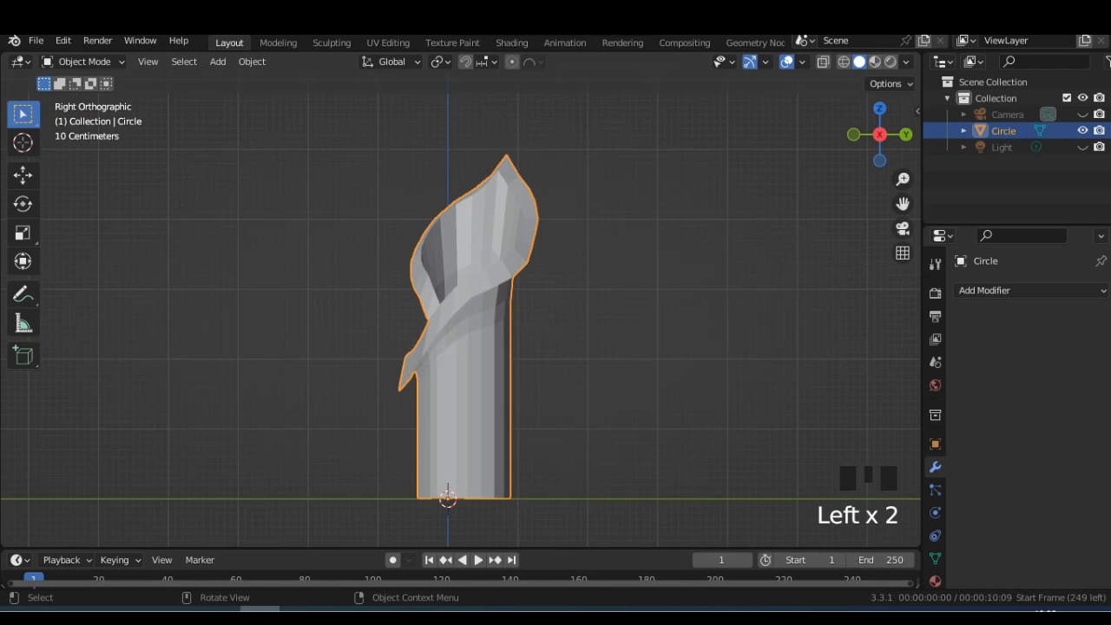
middle_drag(521, 347, 494, 343)
key(Tab)
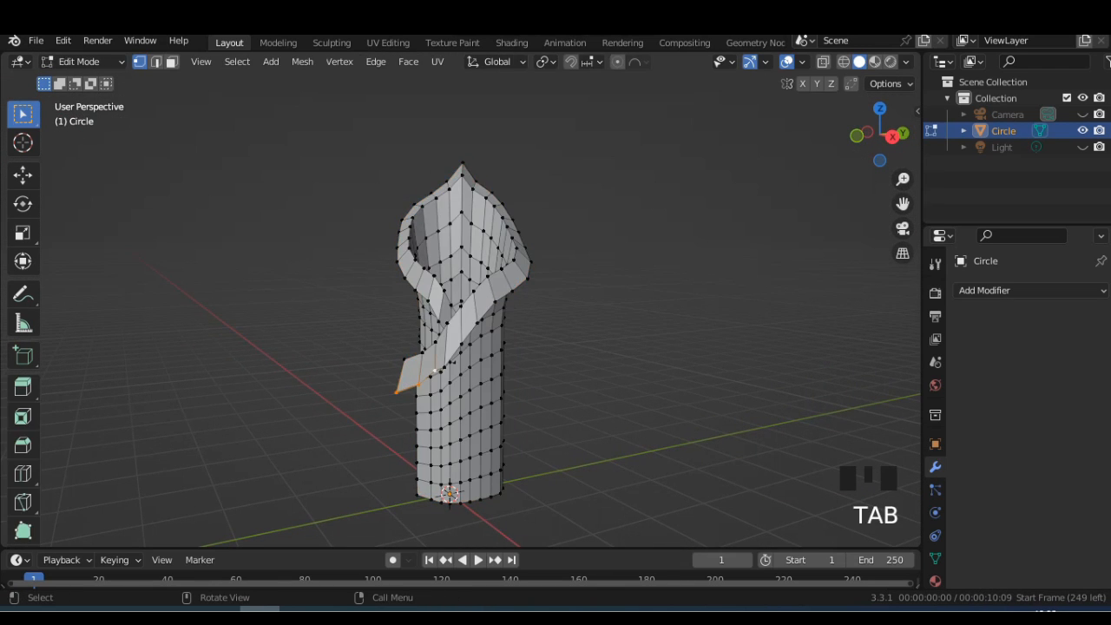
click(893, 136)
click(843, 62)
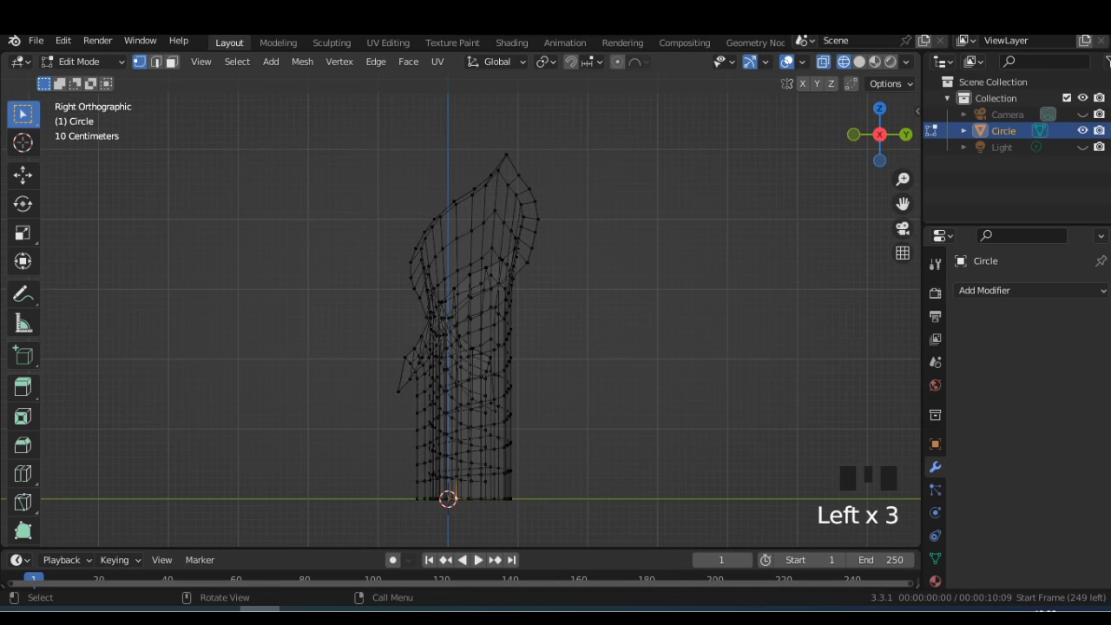
key(s)
right_click(669, 442)
key(s)
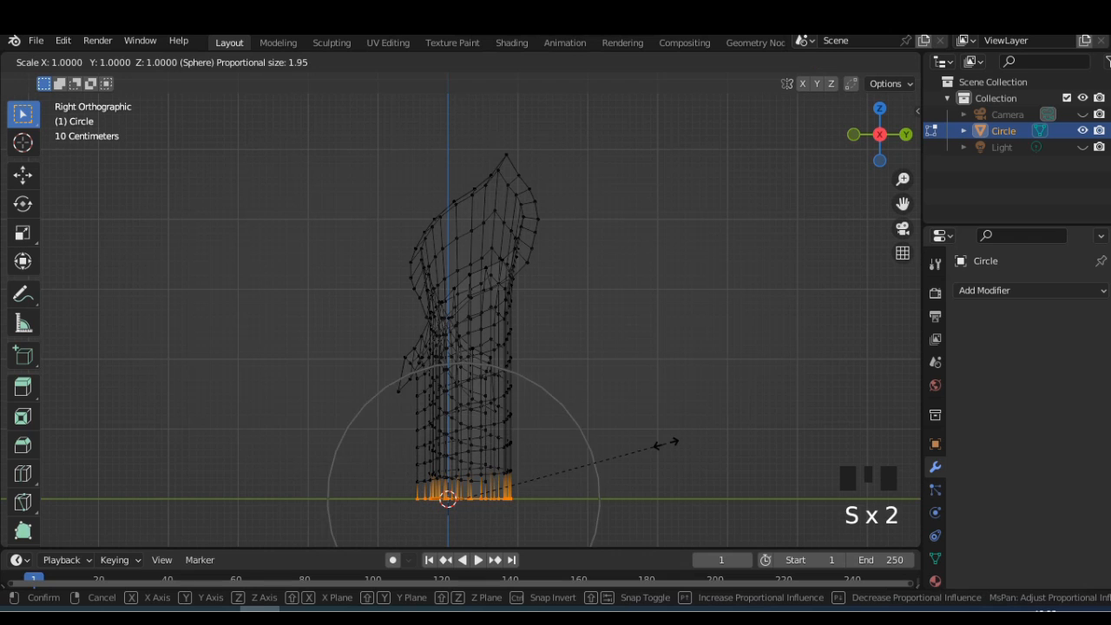
click(669, 442)
key(s)
click(736, 461)
Raise the bottom ring along Z with proportional editing at about 1.61 m and scale the ring again to taper the base.
key(g)
key(z)
click(736, 443)
middle_drag(737, 444, 779, 456)
key(g)
key(z)
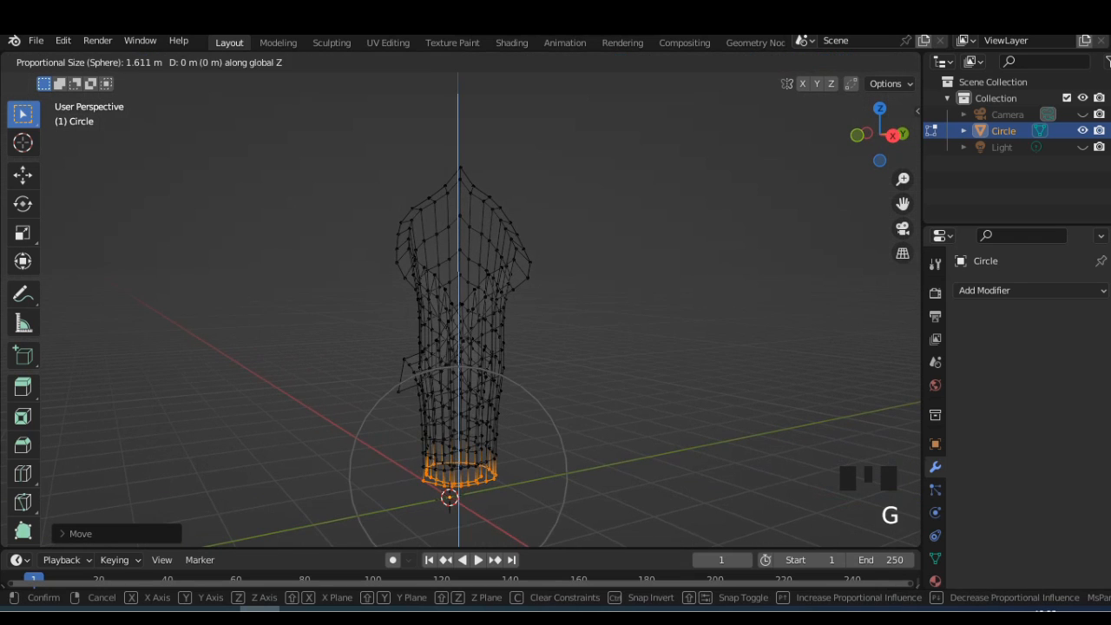
click(713, 481)
middle_drag(714, 481, 666, 470)
key(s)
click(662, 469)
Select the tube's middle band and scale it outward along Y with proportional editing.
drag(370, 300, 583, 364)
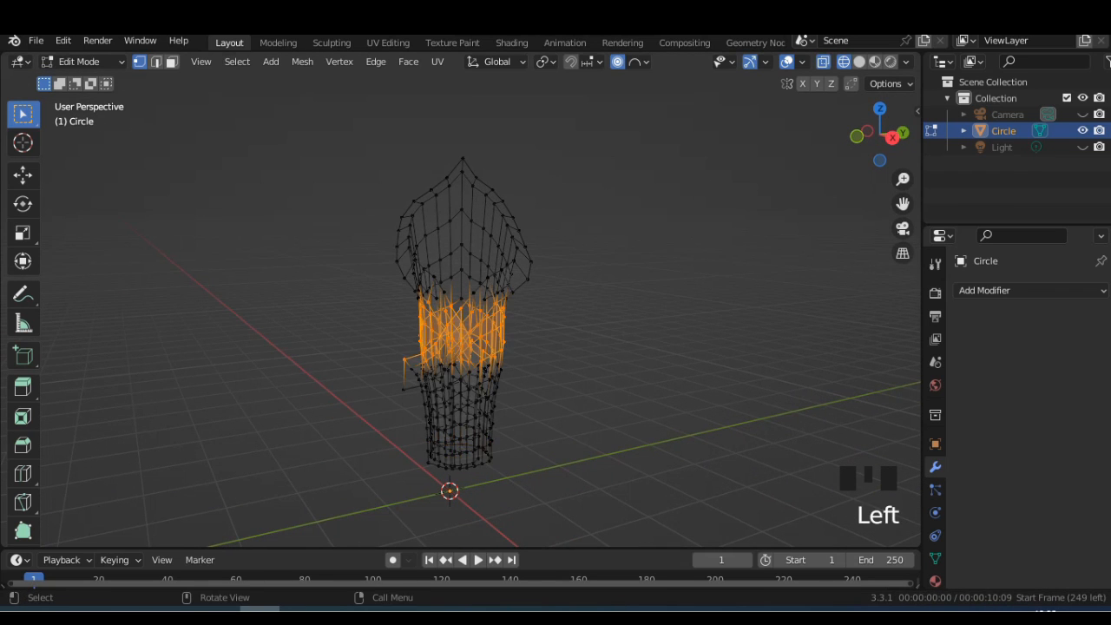
key(s)
key(z)
key(y)
click(646, 358)
click(860, 62)
mouse_move(504, 347)
middle_down()
mouse_move(531, 399)
mouse_move(437, 363)
mouse_move(468, 364)
middle_up()
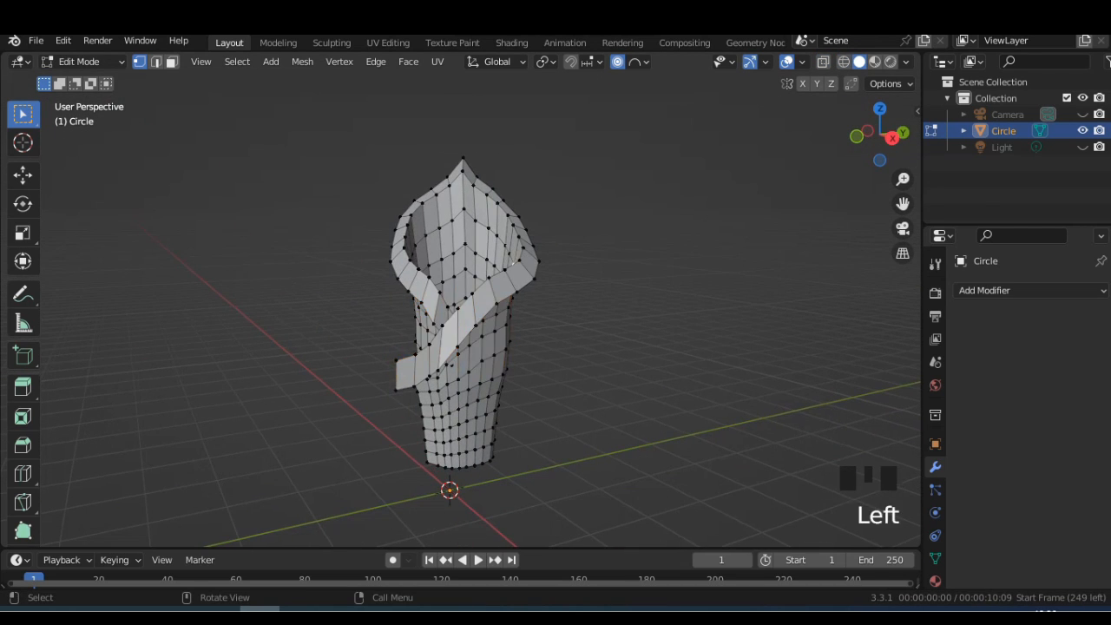
Select the flared upper part and scale it up to about 1.09 with proportional editing.
click(843, 61)
drag(345, 164, 599, 287)
key(s)
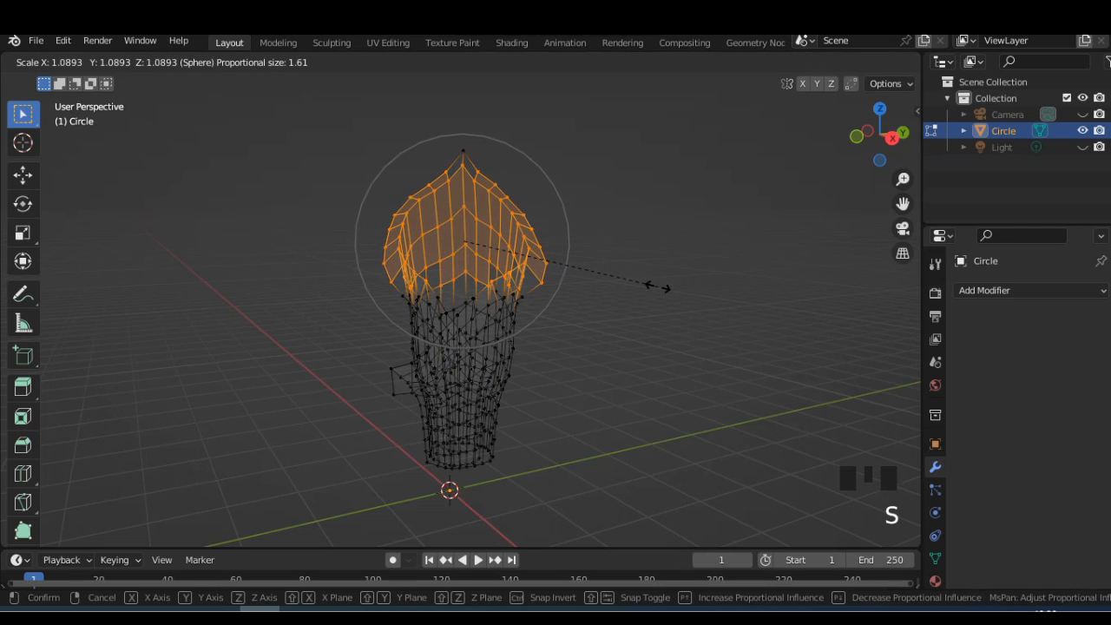
click(669, 286)
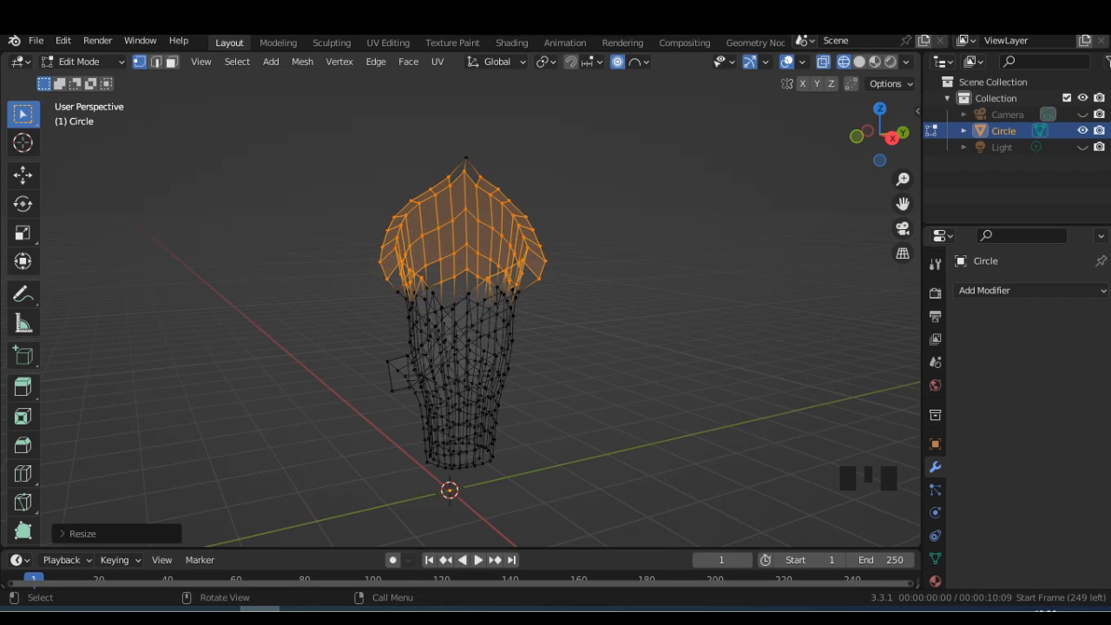
click(669, 286)
Widen the band below the middle along Y with proportional editing and return to solid shading.
key(s)
key(y)
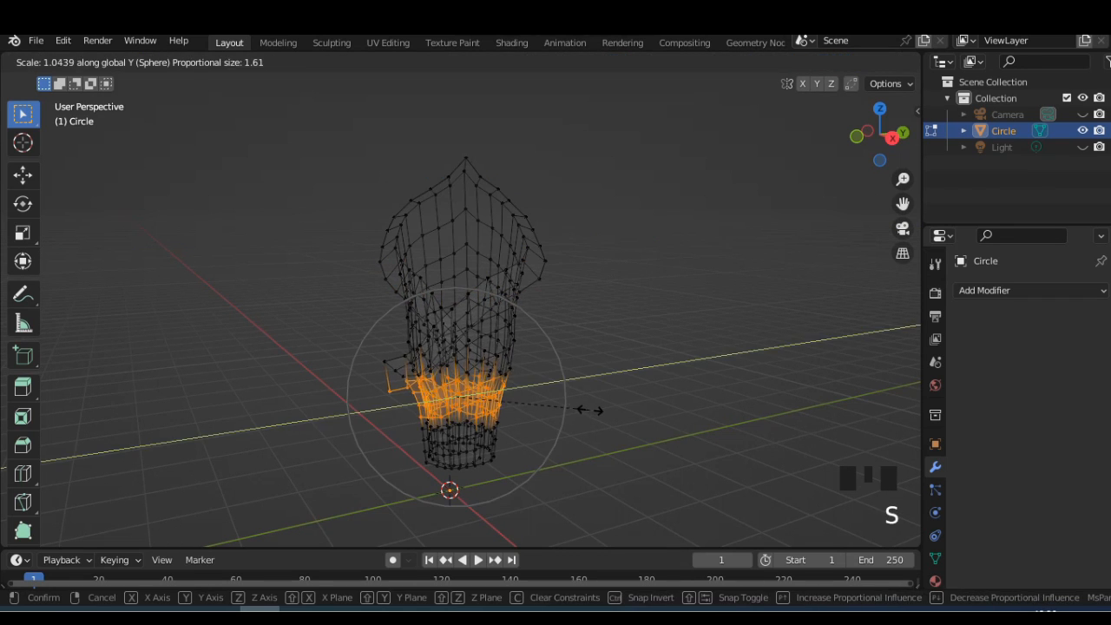
click(589, 410)
key(s)
click(592, 409)
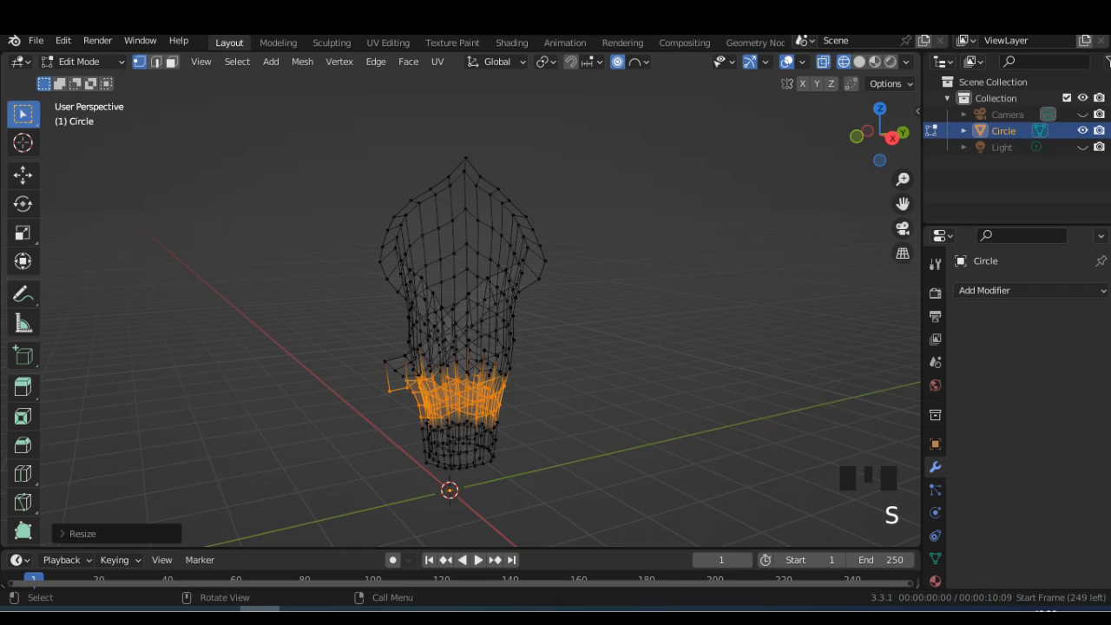
key(s)
key(y)
click(679, 363)
click(859, 61)
mouse_move(737, 208)
middle_down()
mouse_move(775, 222)
mouse_move(786, 248)
middle_up()
mouse_move(521, 347)
middle_down()
mouse_move(556, 340)
mouse_move(532, 332)
middle_up()
key(Tab)
key(Tab)
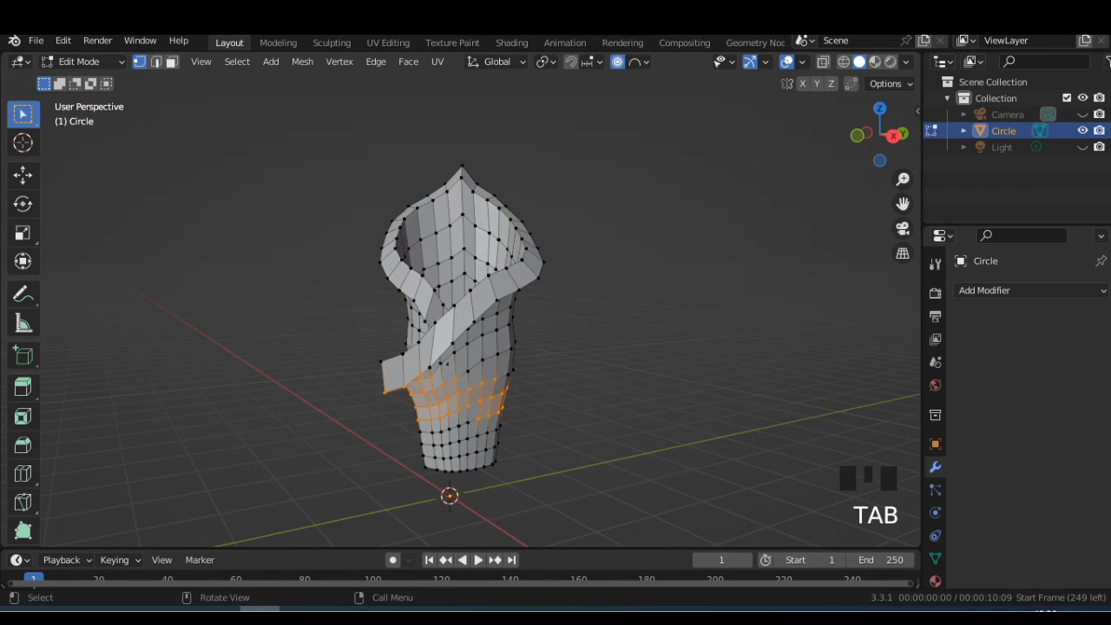
Move and rotate the outer flap's end vertices toward the tube wall with a small proportional radius.
middle_drag(531, 331, 451, 341)
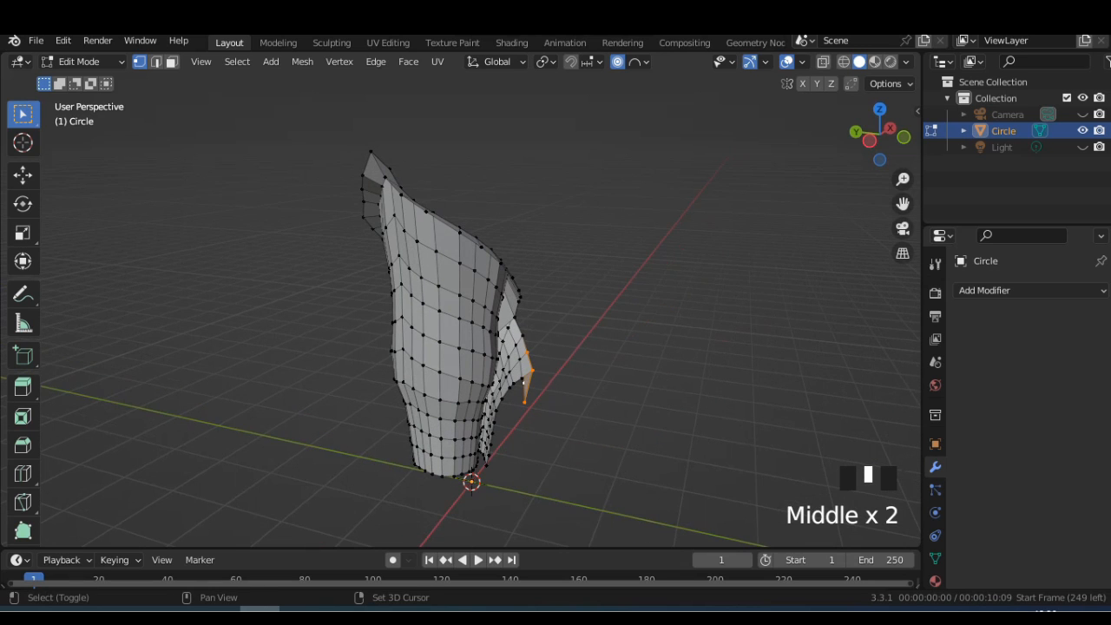
key(g)
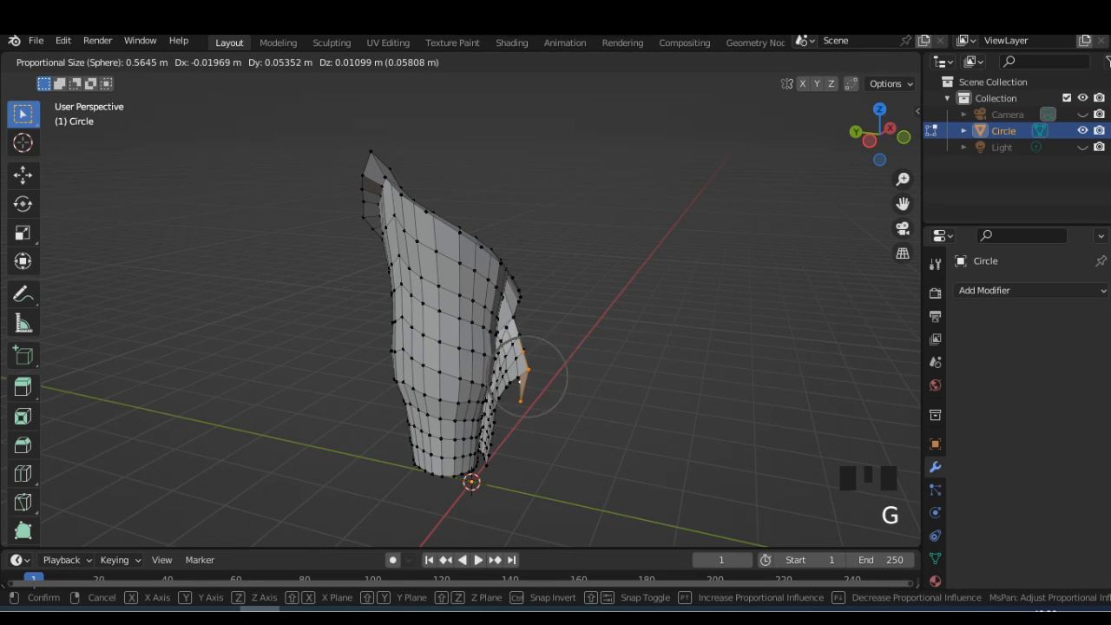
click(524, 373)
middle_drag(520, 377, 529, 403)
key(g)
click(511, 364)
key(r)
click(555, 408)
key(g)
click(469, 363)
Refine the outer flap's end by moving its corner vertices with a proportional radius of about 0.32 m.
mouse_move(468, 363)
middle_down()
mouse_move(445, 361)
mouse_move(469, 356)
middle_up()
key(g)
key(g)
click(444, 361)
key(g)
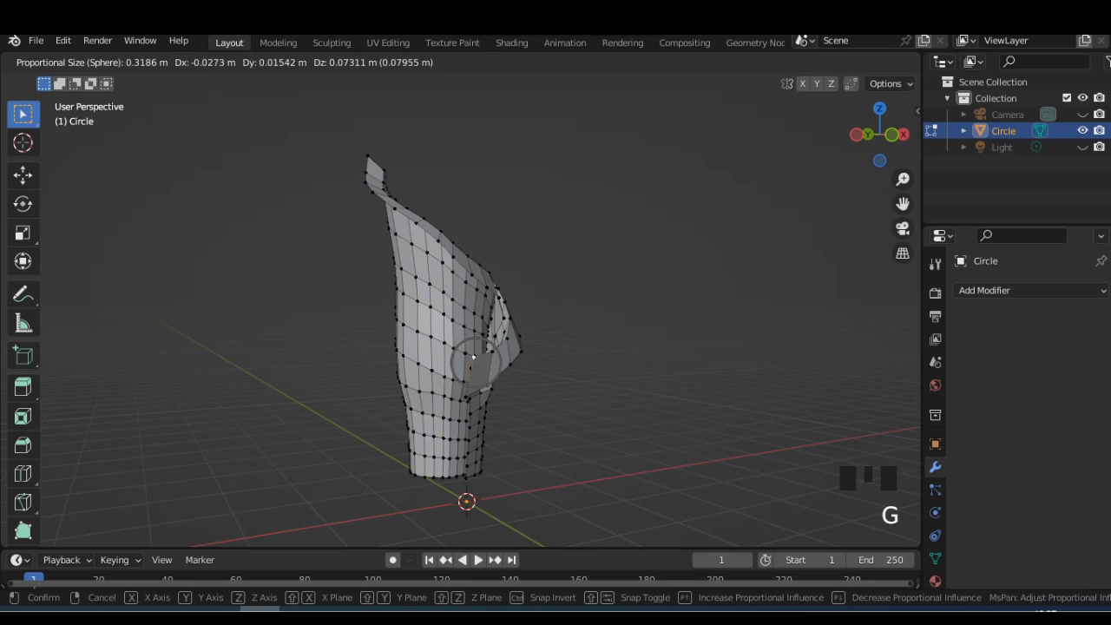
click(475, 363)
middle_drag(476, 363, 347, 363)
Add a Subdivision Surface modifier with viewport and render levels of 3.
key(Tab)
click(1029, 290)
scroll(770, 469, down, 2)
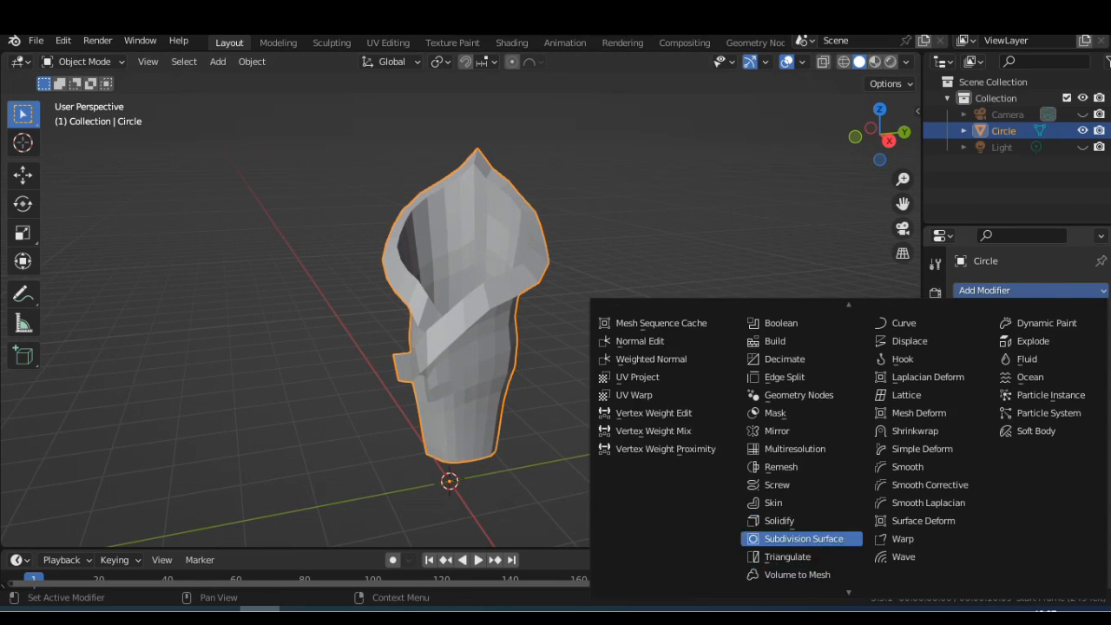
click(769, 469)
mouse_move(608, 365)
middle_down()
mouse_move(720, 365)
mouse_move(591, 360)
middle_up()
click(1080, 415)
middle_drag(694, 369, 768, 386)
In Edit Mode, select the upper rim's vertex loops without the outer flap's lower end and scale them outward.
key(Tab)
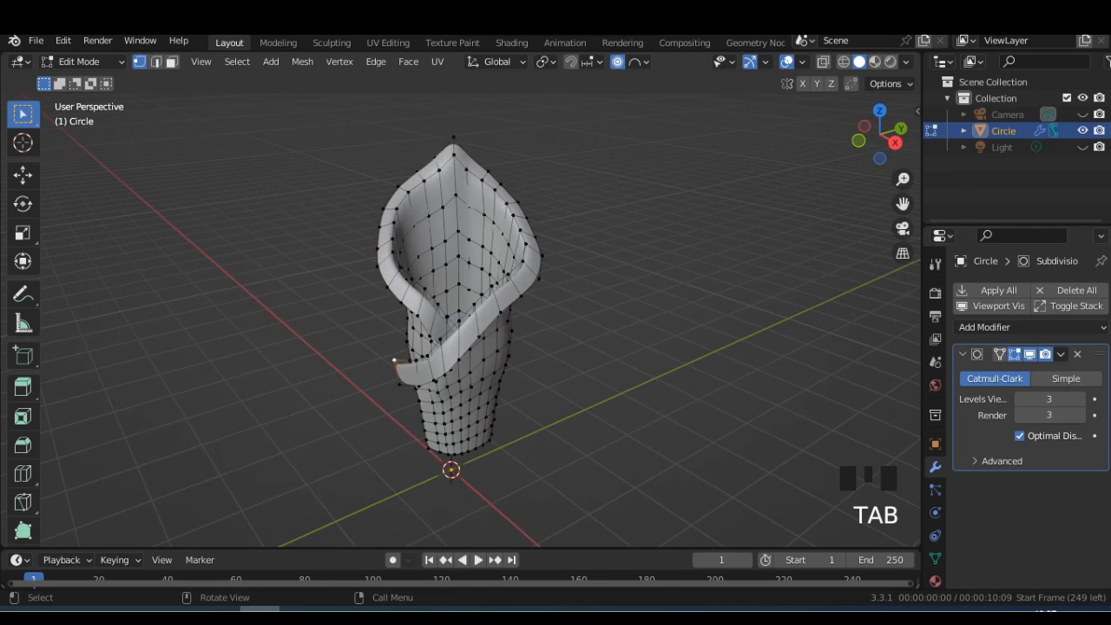
click(844, 62)
click(859, 62)
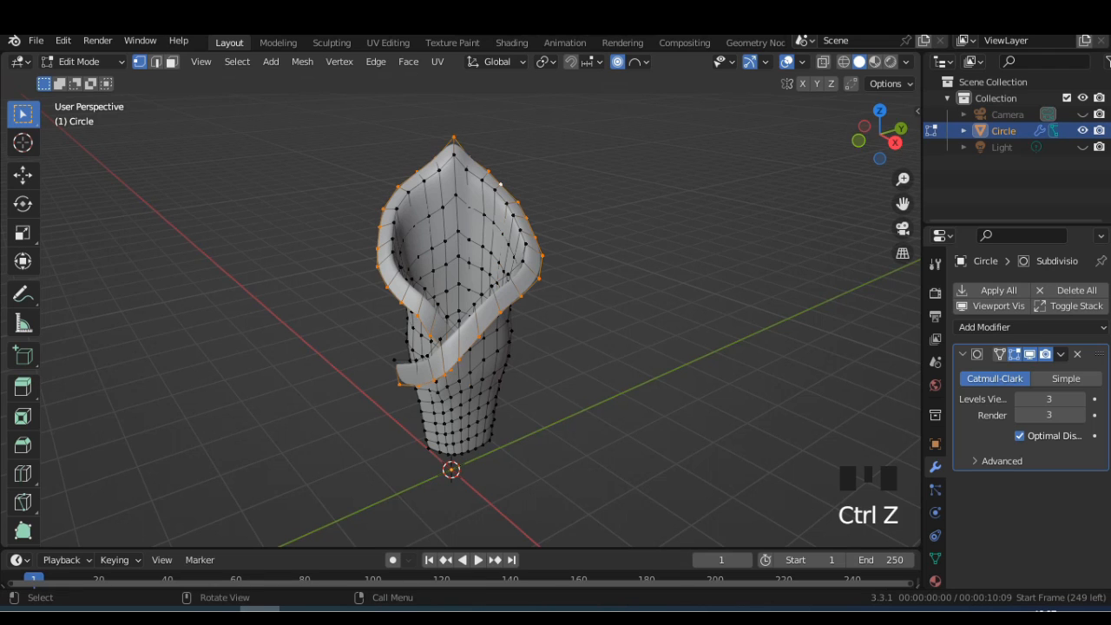
key(s)
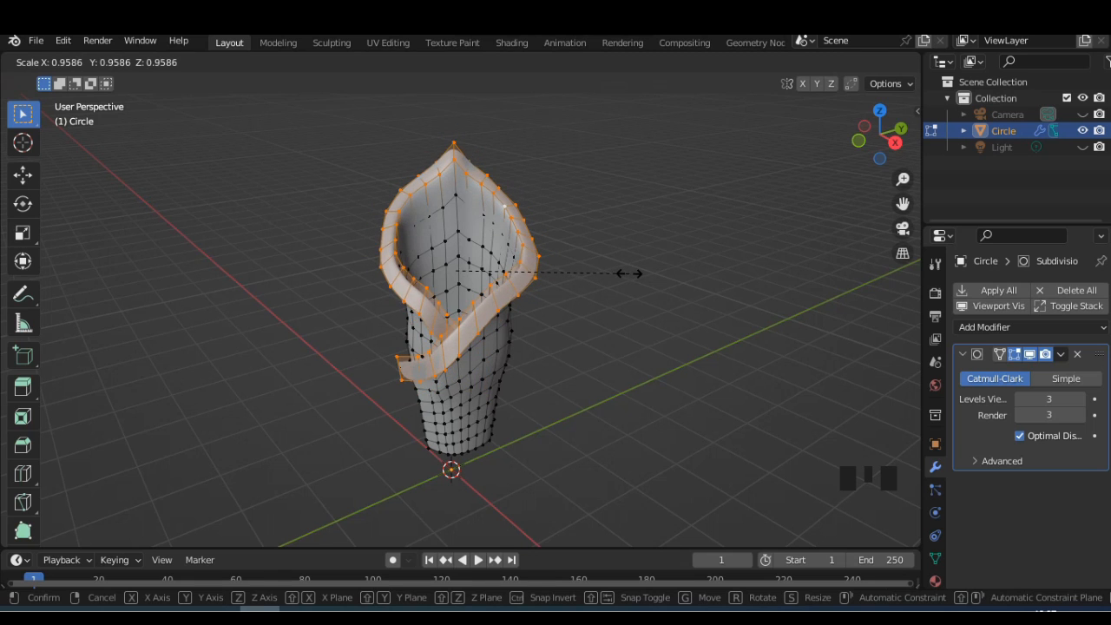
key(Escape)
click(895, 142)
click(843, 62)
ctrl+drag(354, 313, 521, 409)
middle_drag(521, 400, 554, 414)
click(859, 62)
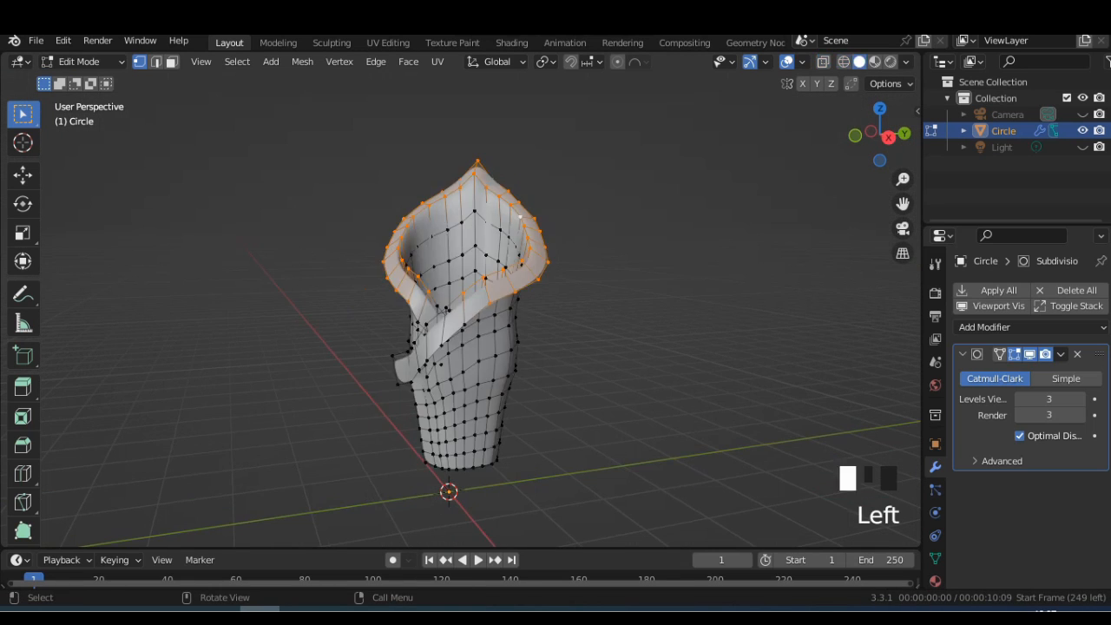
key(s)
click(690, 327)
middle_drag(690, 326, 713, 343)
key(g)
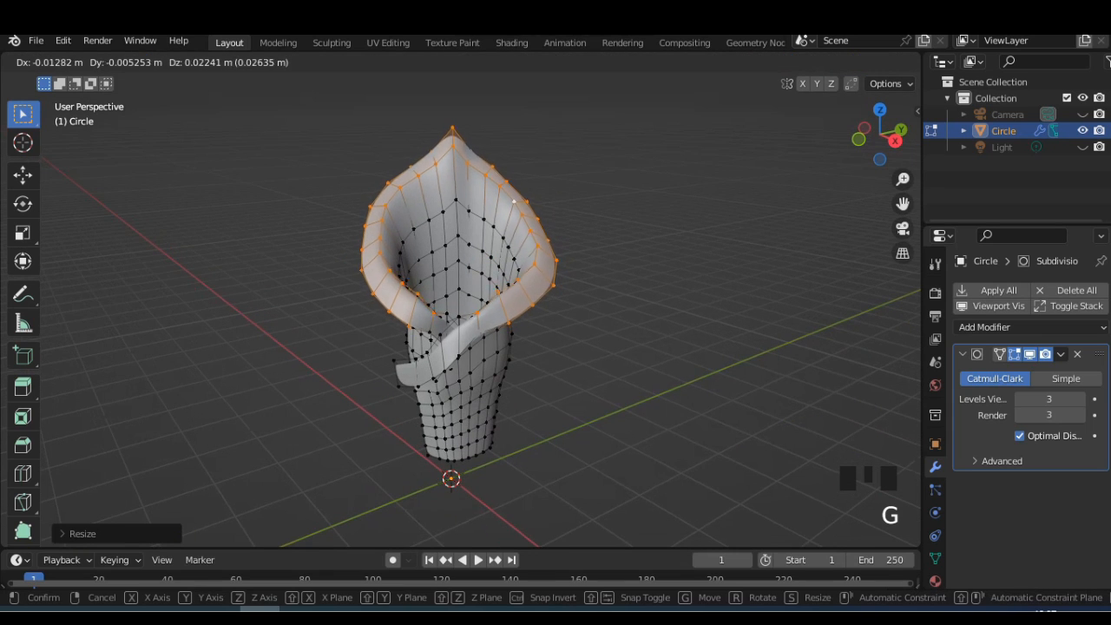
key(g)
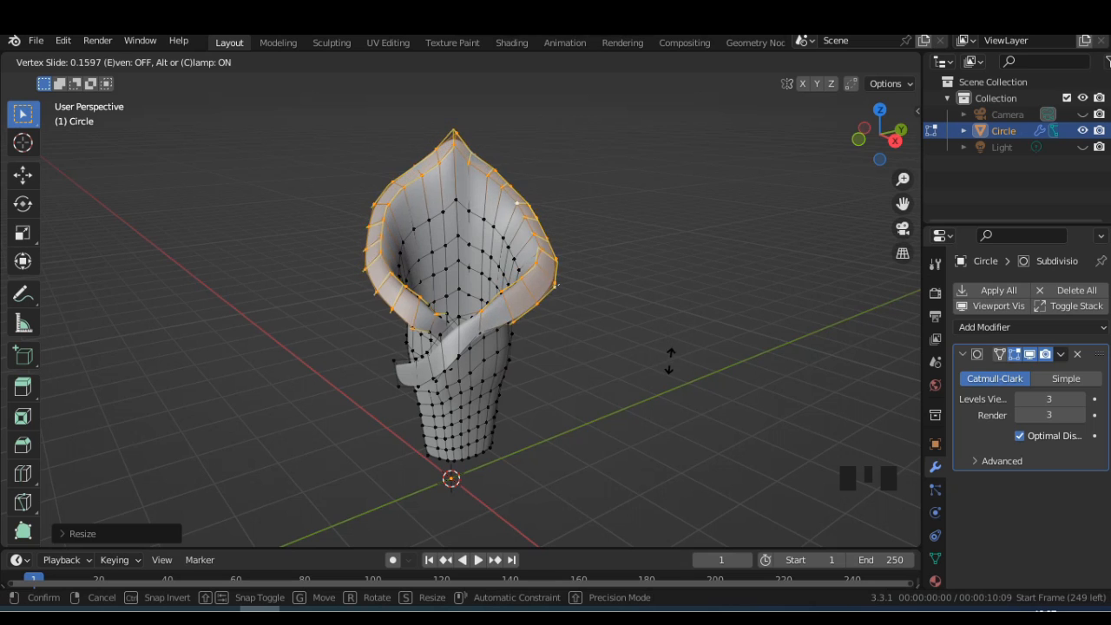
click(657, 356)
key(ctrl+z)
Raise the selected rim loops along Z and extrude the rim's tip vertex in place.
key(g)
key(z)
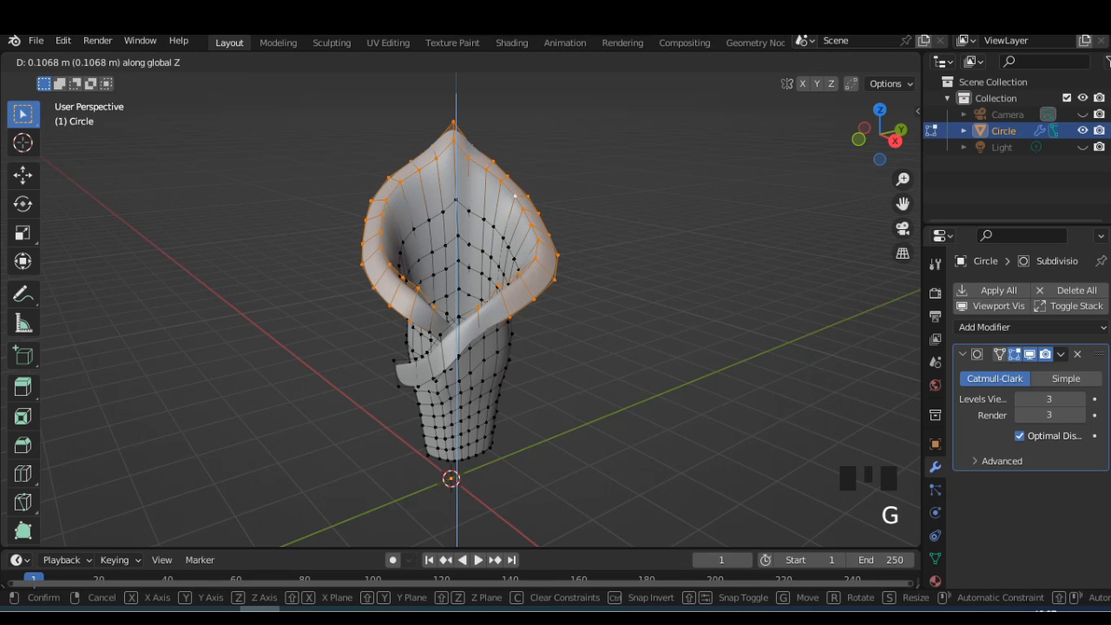
click(657, 342)
click(453, 116)
key(e)
right_click(453, 116)
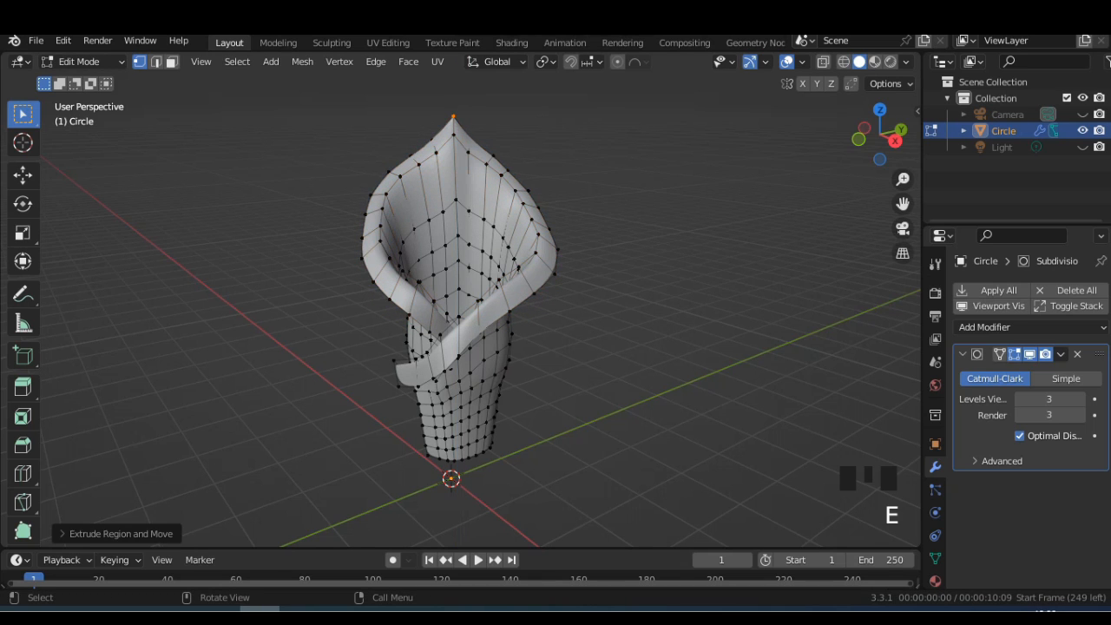
Reposition vertices on the tube wall just below the outer flap's end to even out the surface.
key(Tab)
mouse_move(469, 174)
middle_down()
mouse_move(395, 167)
mouse_move(460, 172)
middle_up()
middle_drag(460, 172, 507, 158)
key(Tab)
click(386, 134)
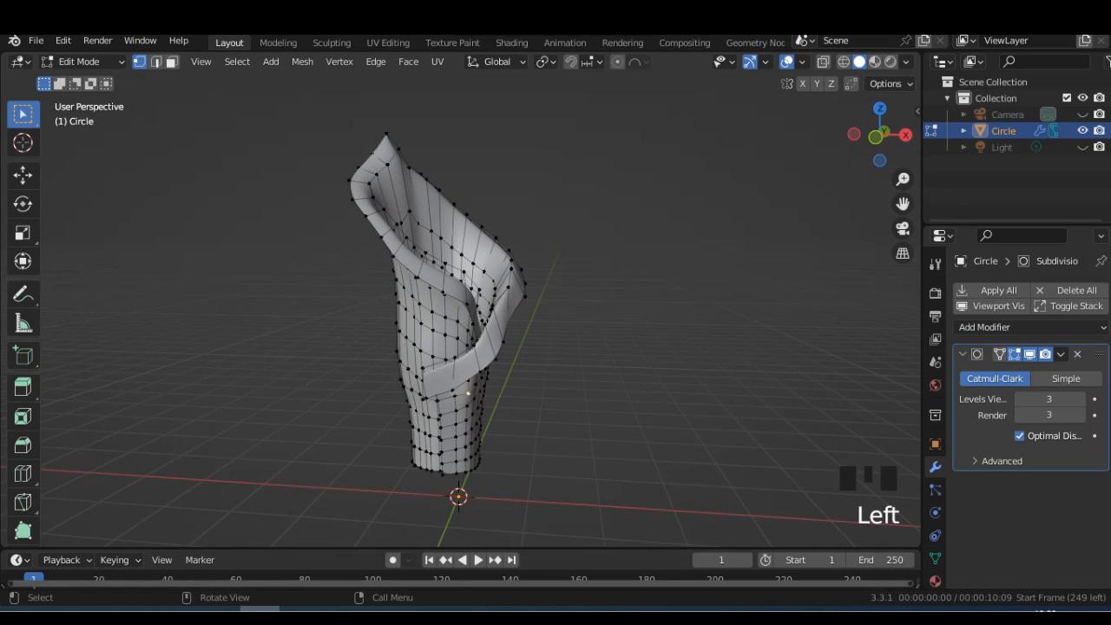
key(g)
click(475, 415)
middle_drag(475, 415, 531, 411)
click(482, 412)
key(g)
click(492, 408)
Move the side vertex of the tube below the flap with a proportional radius of about 0.22 m.
click(489, 395)
scroll(489, 395, up, 1)
scroll(489, 395, down, 1)
key(g)
scroll(490, 395, up, 4)
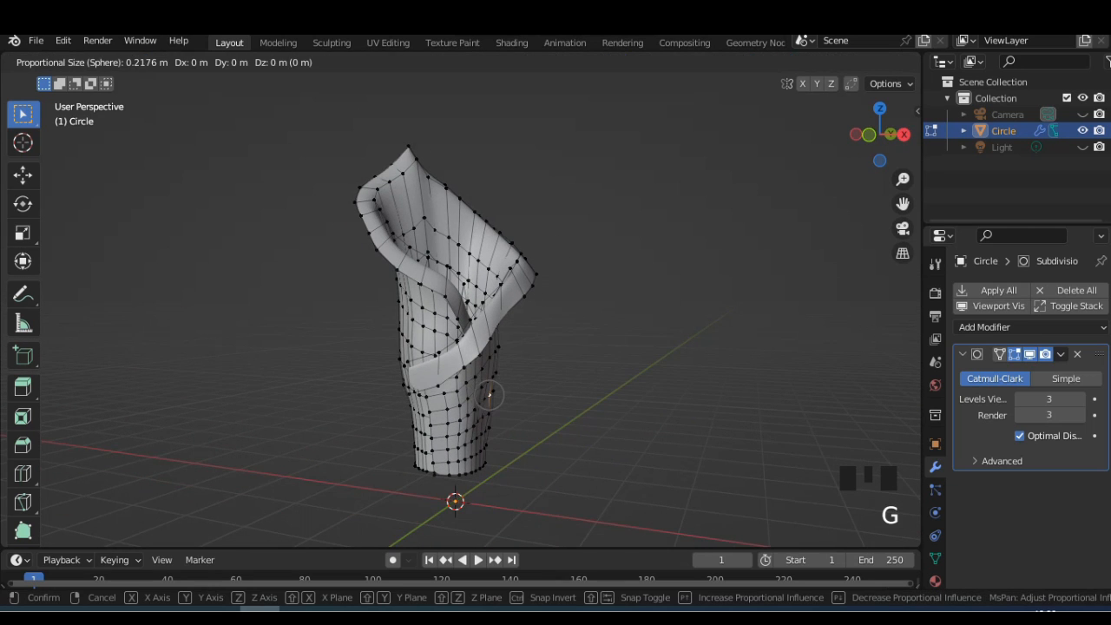
click(489, 395)
key(g)
click(490, 394)
Adjust further vertices around the lower tube wall with proportional editing and check the smoothed shape in Object Mode.
click(469, 431)
key(g)
click(468, 431)
key(g)
click(488, 431)
key(g)
click(411, 424)
middle_drag(411, 425, 369, 425)
key(Tab)
scroll(408, 374, down, 1)
middle_drag(408, 373, 417, 388)
key(Tab)
click(407, 375)
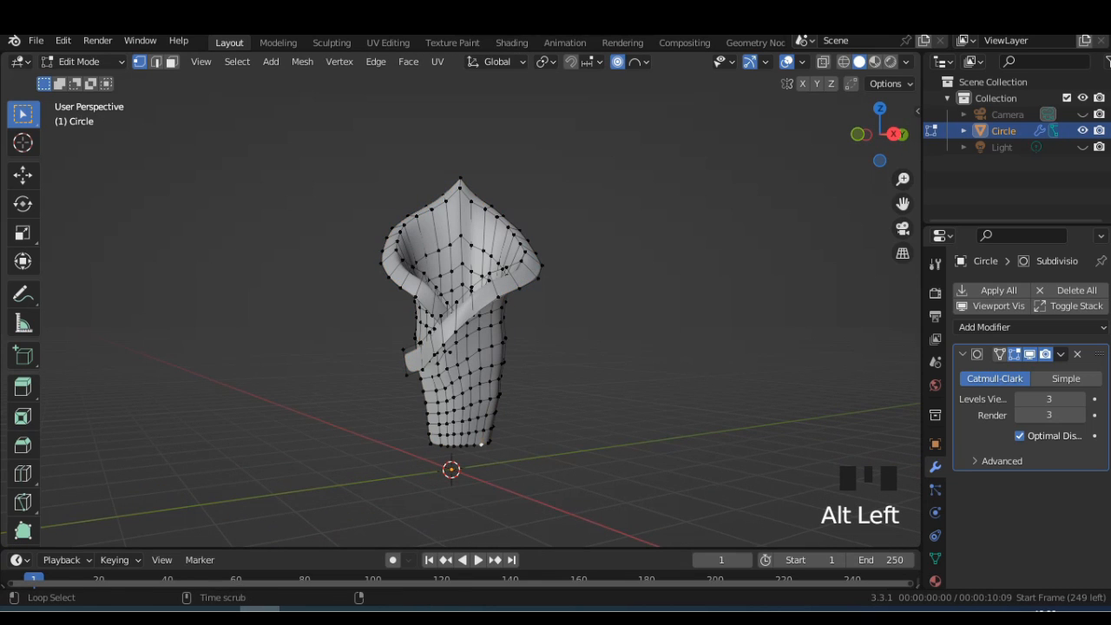
Select the tube's bottom edge loop and scale it inward with proportional editing to taper the base.
alt+click(481, 445)
key(s)
click(573, 450)
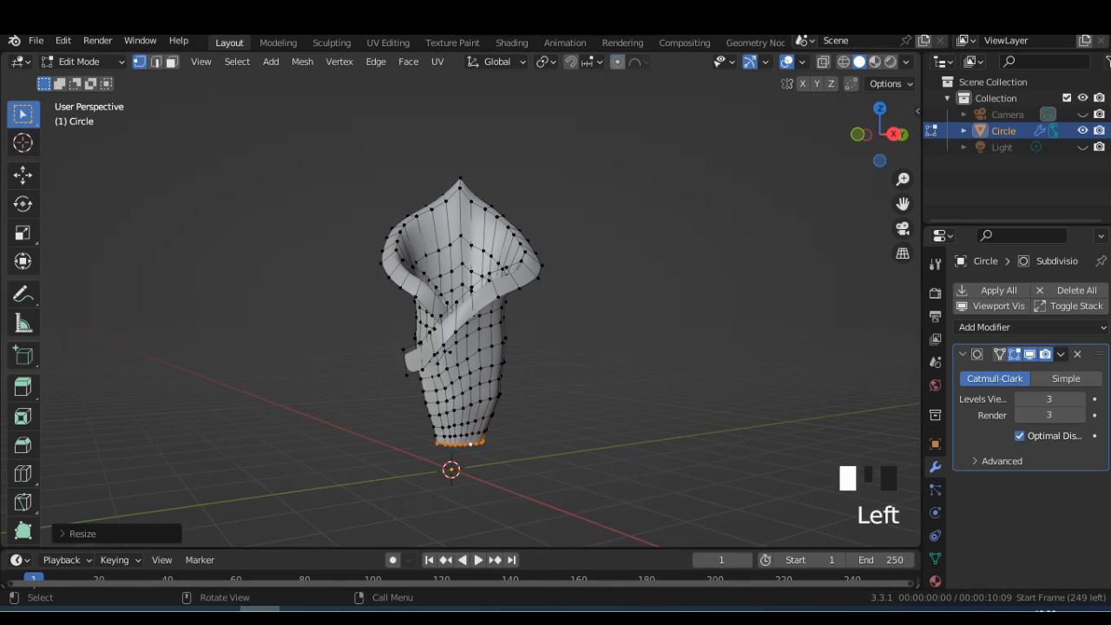
key(s)
click(555, 449)
Scale the bottom edge loop without proportional editing and inspect the open base from below.
scroll(556, 434, down, 1)
click(894, 133)
scroll(556, 417, up, 1)
scroll(460, 295, up, 1)
key(Tab)
key(Tab)
key(Tab)
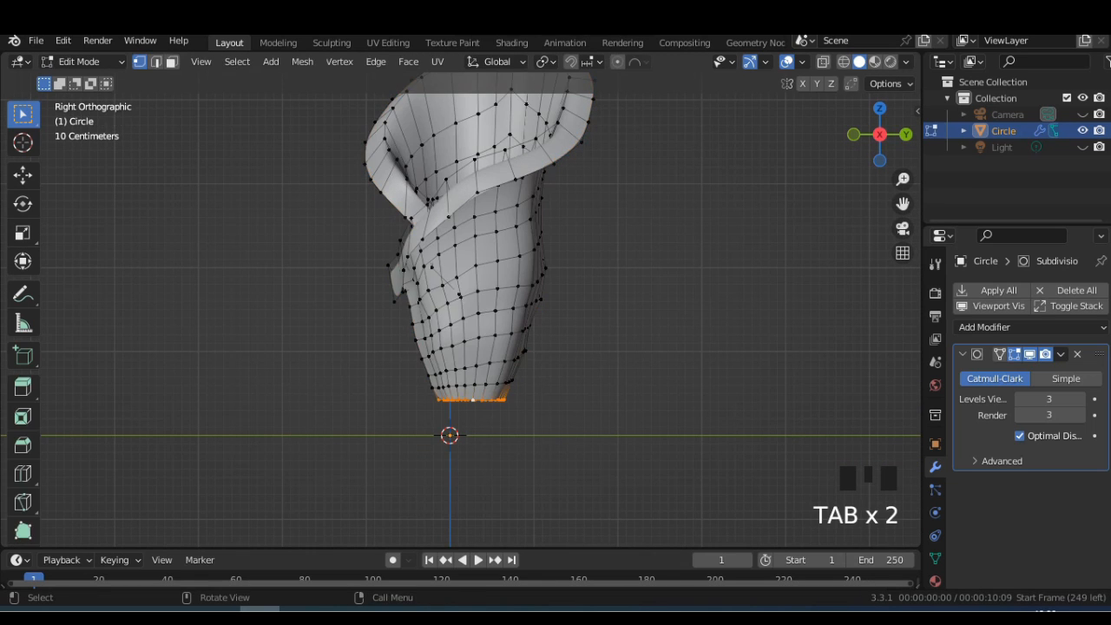
shift+middle_drag(539, 410, 503, 373)
key(Tab)
key(s)
click(532, 423)
scroll(486, 347, up, 4)
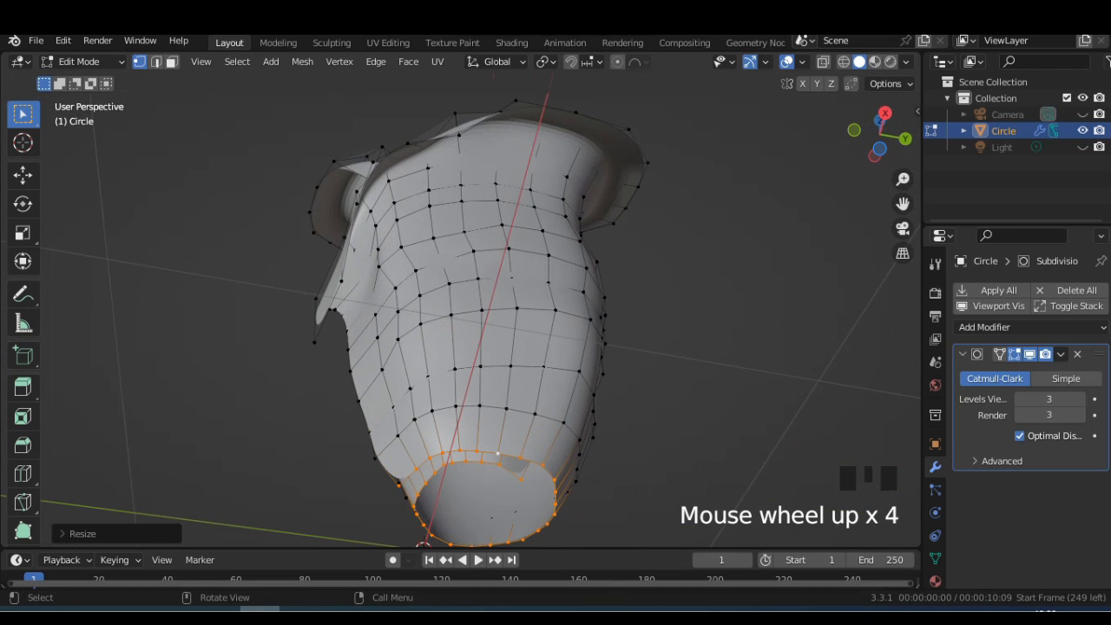
scroll(477, 321, down, 1)
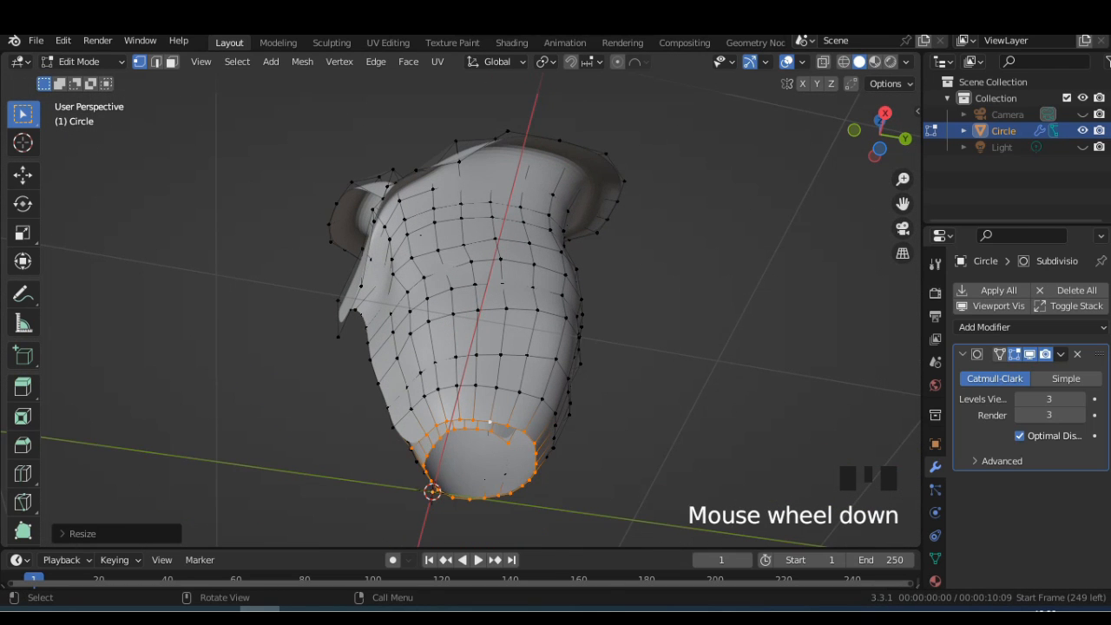
Merge the doubled vertices pair by pair along the bottom edge where the tube's layers overlap.
click(647, 382)
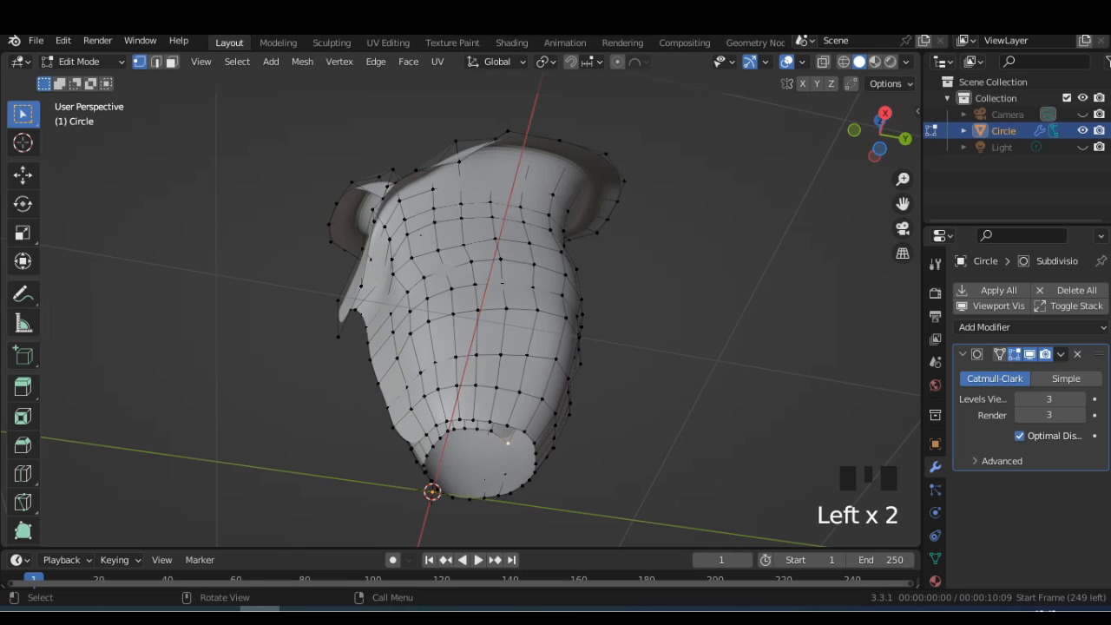
scroll(477, 321, down, 1)
scroll(477, 321, up, 2)
middle_drag(399, 460, 434, 473)
key(m)
click(434, 471)
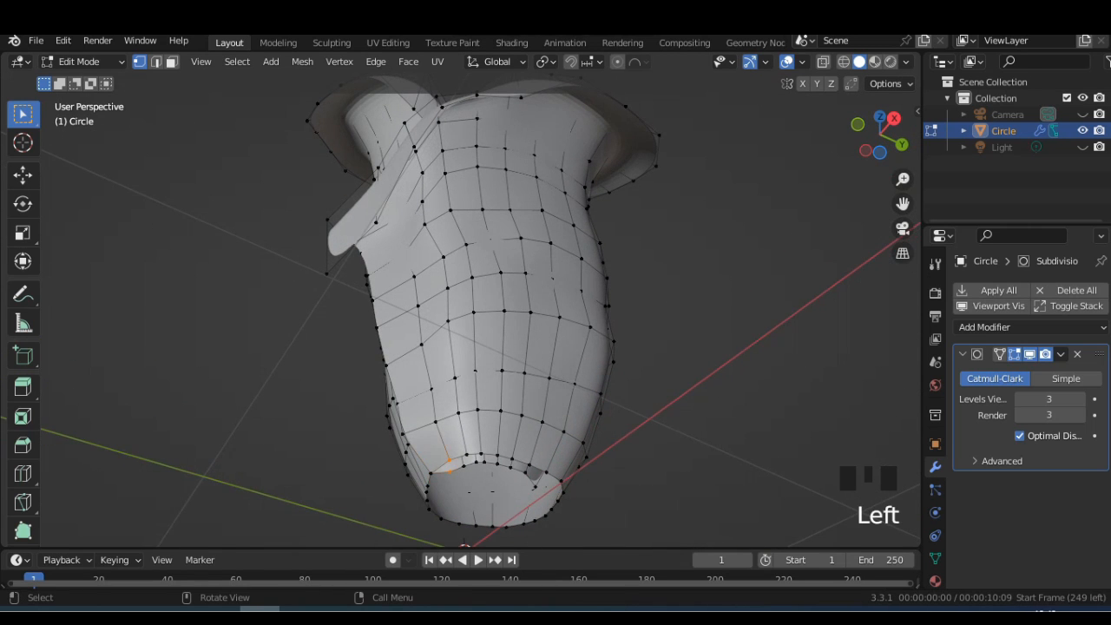
key(m)
click(525, 478)
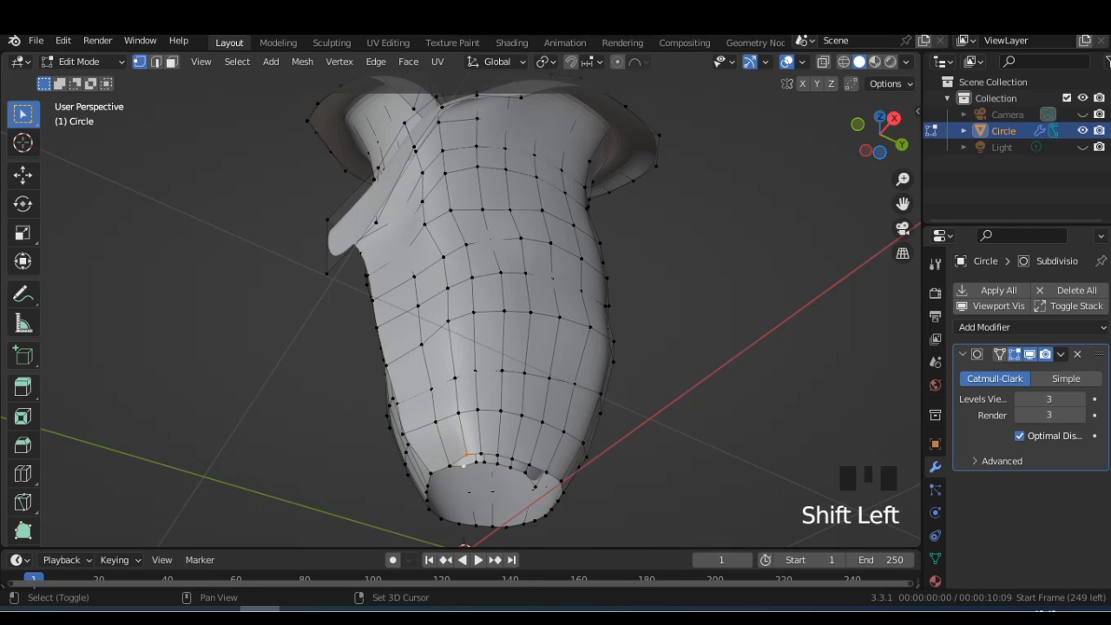
key(comma)
key(m)
click(660, 390)
key(m)
click(607, 452)
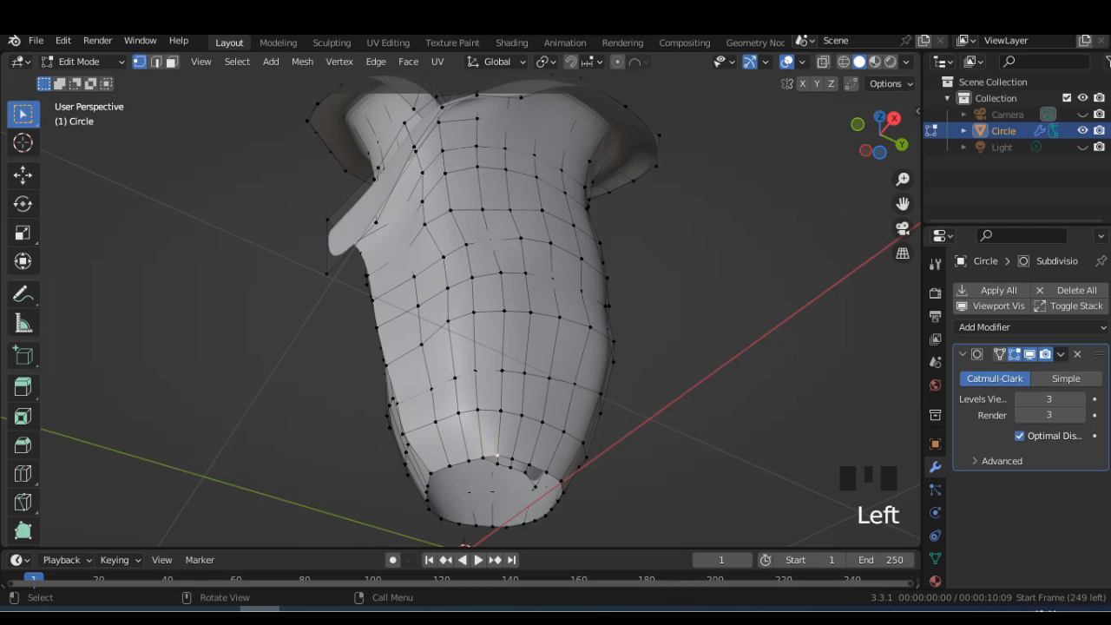
key(m)
click(608, 460)
key(m)
click(521, 460)
key(m)
click(534, 466)
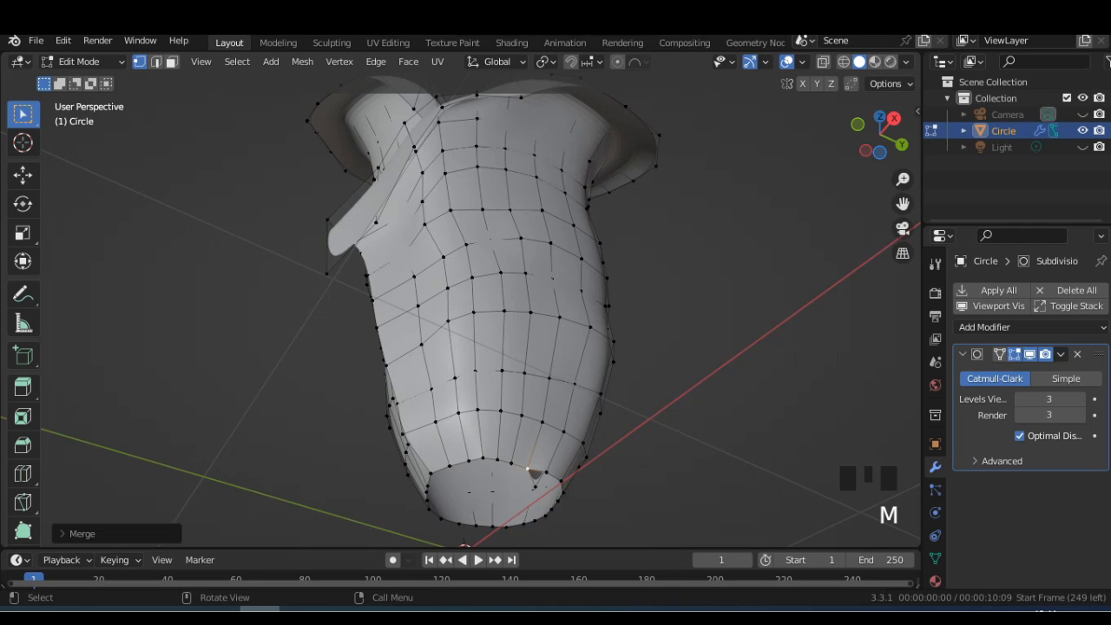
key(m)
click(534, 483)
Move the loose bottom edge vertex at the overlap into line with the opening's rim.
middle_drag(534, 484, 486, 386)
key(g)
click(507, 449)
scroll(484, 388, up, 2)
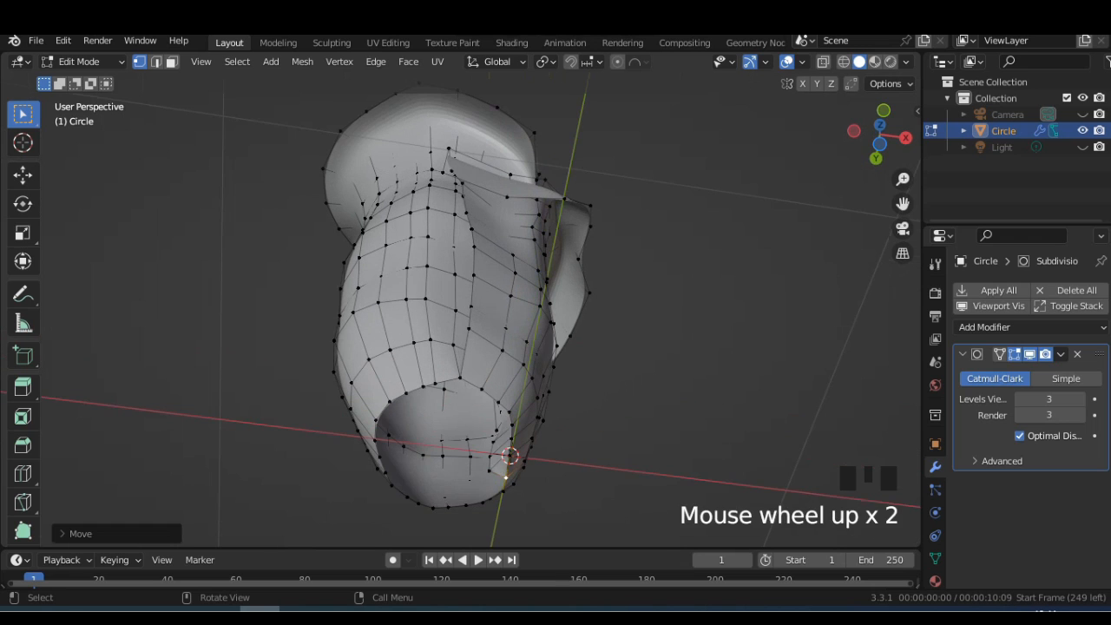
Select the bottom edge loop and deselect the side seam and flap vertices above it.
alt+click(481, 389)
middle_drag(486, 389, 452, 373)
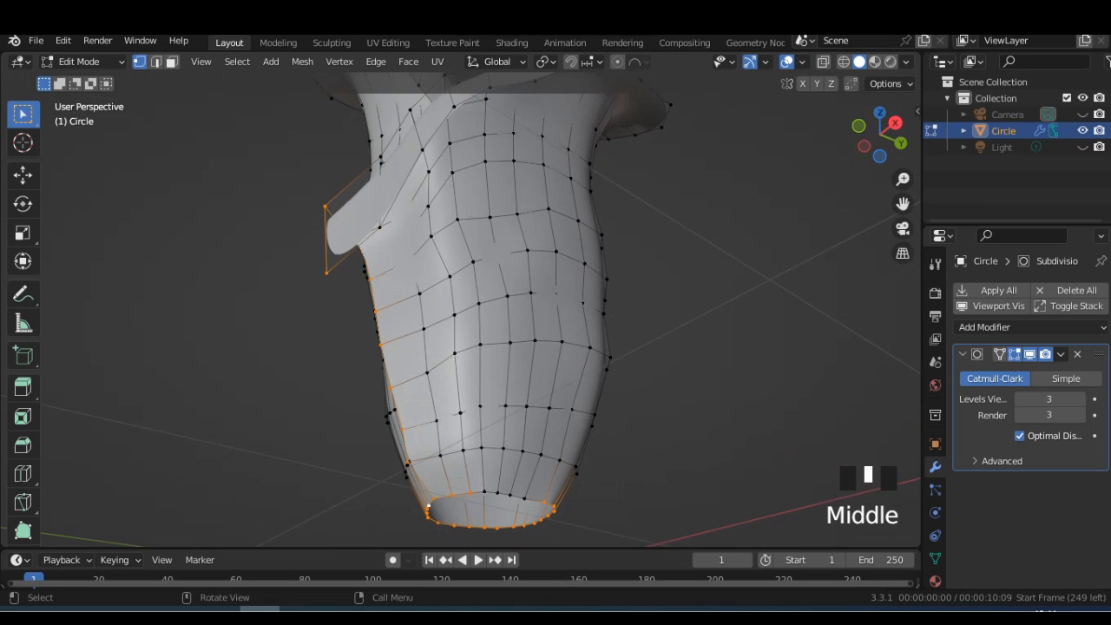
click(844, 62)
click(895, 123)
scroll(521, 304, down, 4)
ctrl+drag(318, 218, 582, 378)
scroll(555, 374, up, 2)
middle_drag(530, 374, 653, 377)
click(860, 61)
click(905, 134)
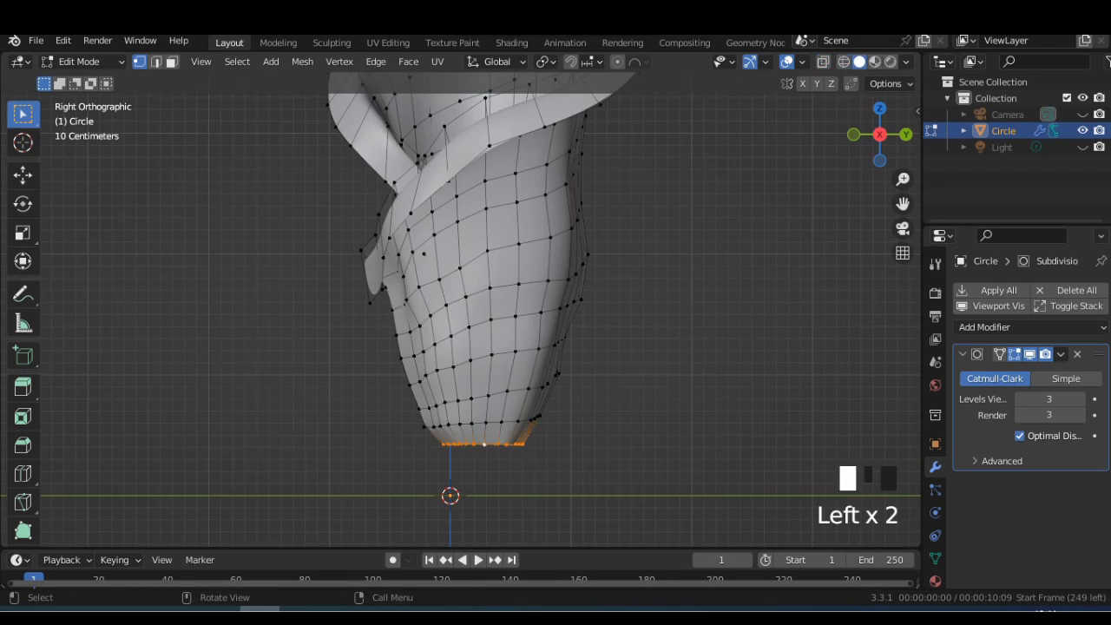
Scale the bottom ring inward in the right orthographic view.
scroll(607, 451, down, 1)
key(s)
click(612, 453)
scroll(612, 453, down, 3)
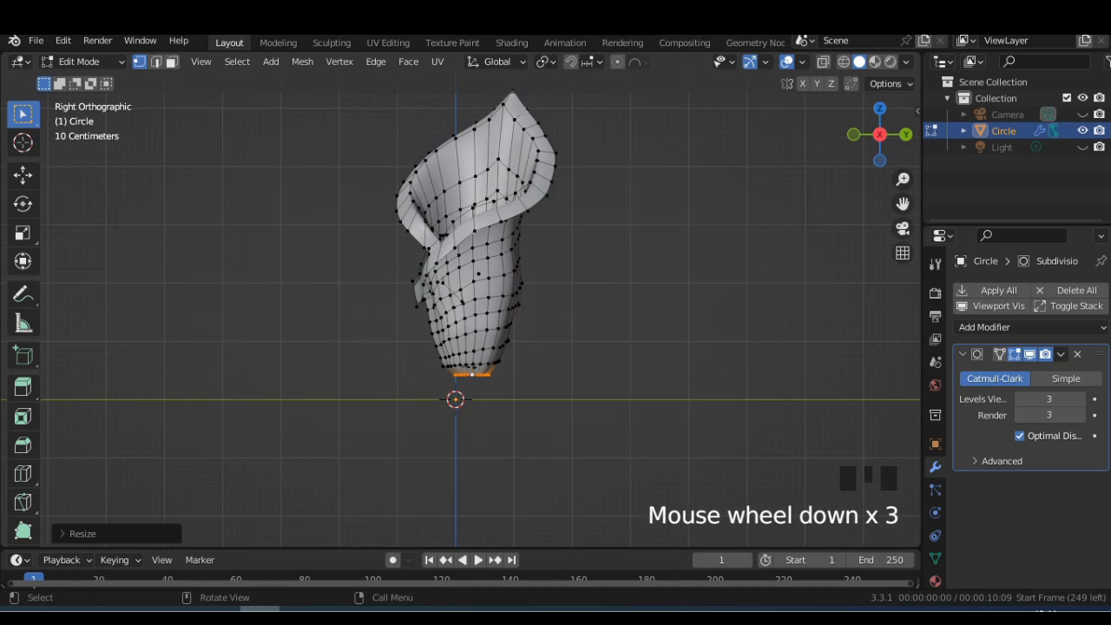
shift+middle_drag(611, 453, 615, 433)
Try to extrude the bottom ring down along Z and scale its end, then undo both operations.
key(e)
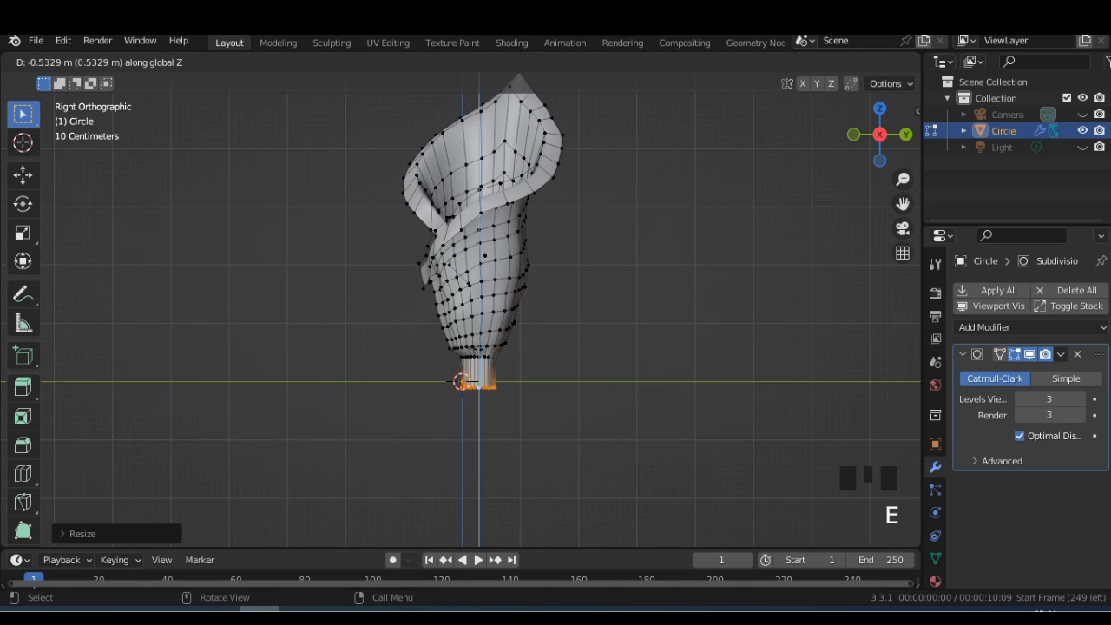
click(651, 387)
key(s)
click(610, 388)
key(Tab)
scroll(609, 388, up, 3)
key(Tab)
key(Tab)
middle_drag(609, 388, 556, 435)
key(Tab)
key(ctrl+z)
key(ctrl+z)
key(ctrl+z)
key(ctrl+z)
key(ctrl+z)
key(ctrl+z)
Resize the bottom ring, extrude it a short distance downward and scale the new ring.
key(s)
click(612, 406)
key(e)
click(613, 428)
key(Tab)
key(Tab)
scroll(599, 439, up, 1)
key(s)
click(626, 441)
Extrude a second section down from the narrowed base and scale its end ring inward.
click(890, 131)
scroll(625, 390, down, 1)
key(e)
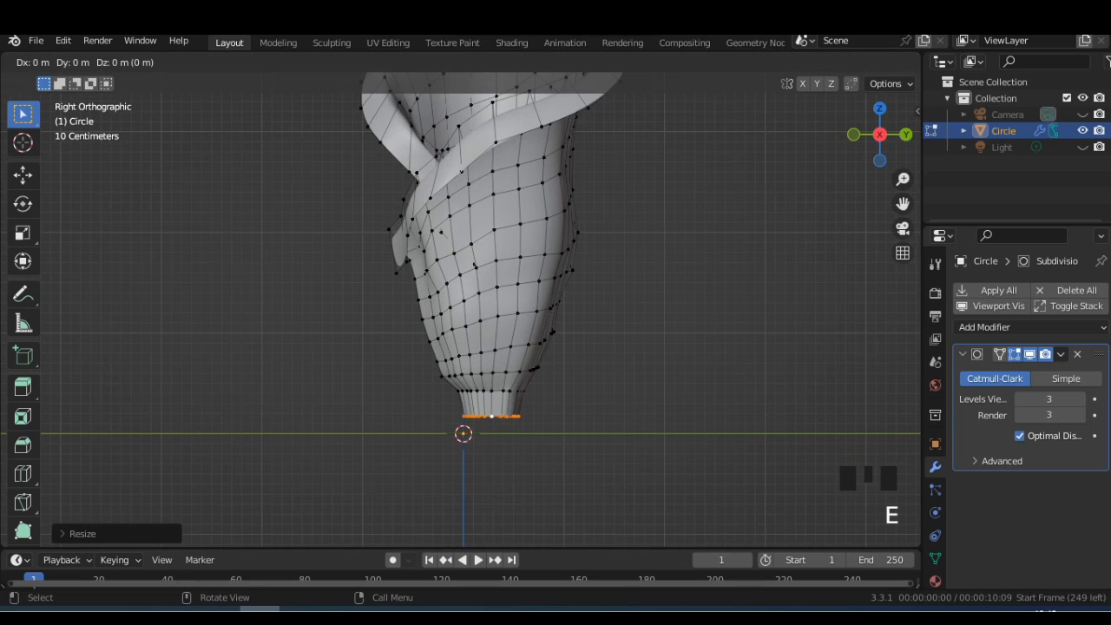
click(662, 478)
key(s)
click(663, 479)
Extrude the stem downward from the bottom ring in several successive sections and scale the lowest ring inward.
scroll(663, 478, down, 2)
key(e)
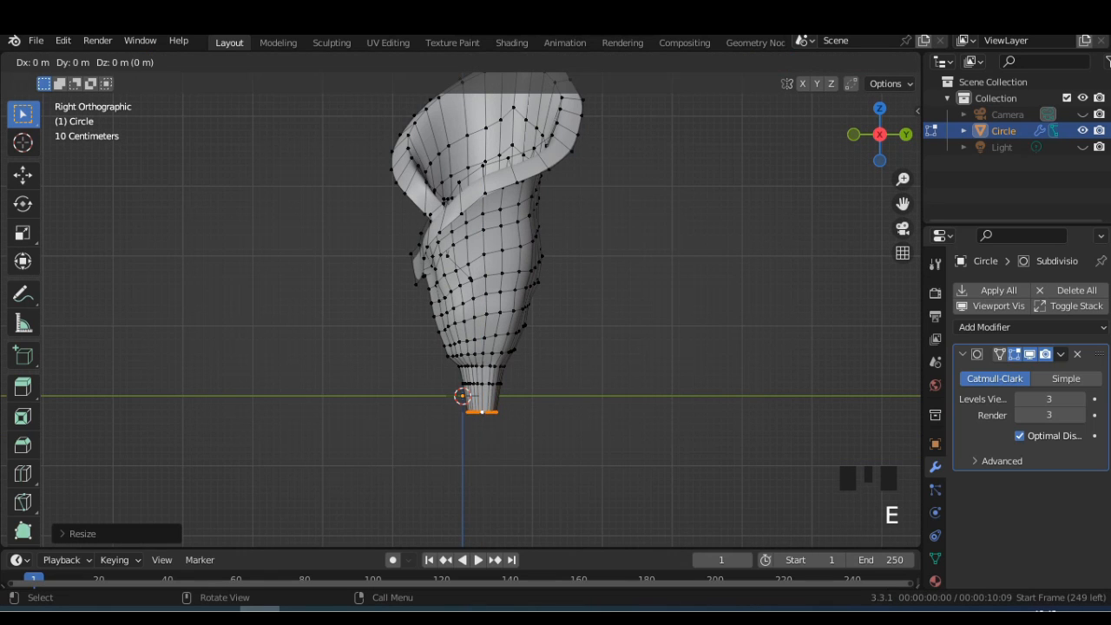
click(662, 499)
key(e)
key(z)
click(662, 521)
scroll(662, 521, down, 2)
key(e)
key(z)
click(632, 492)
key(s)
click(593, 492)
Extrude two longer sections to finish the stem, tapering each end ring, and return to Object Mode.
key(e)
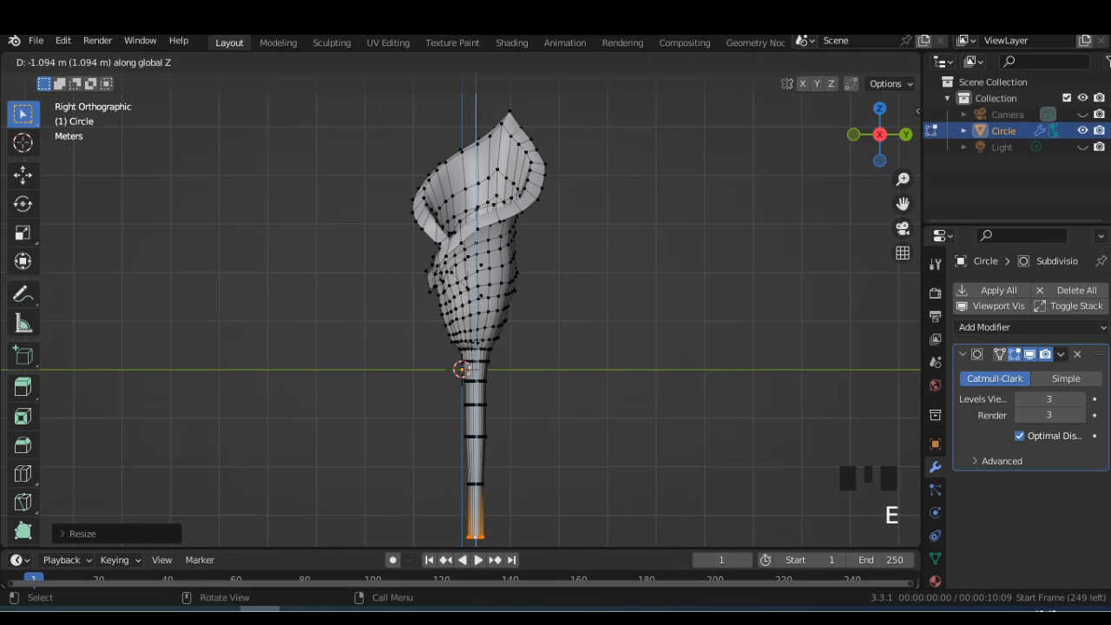
click(588, 481)
scroll(588, 481, down, 2)
key(s)
click(588, 481)
key(e)
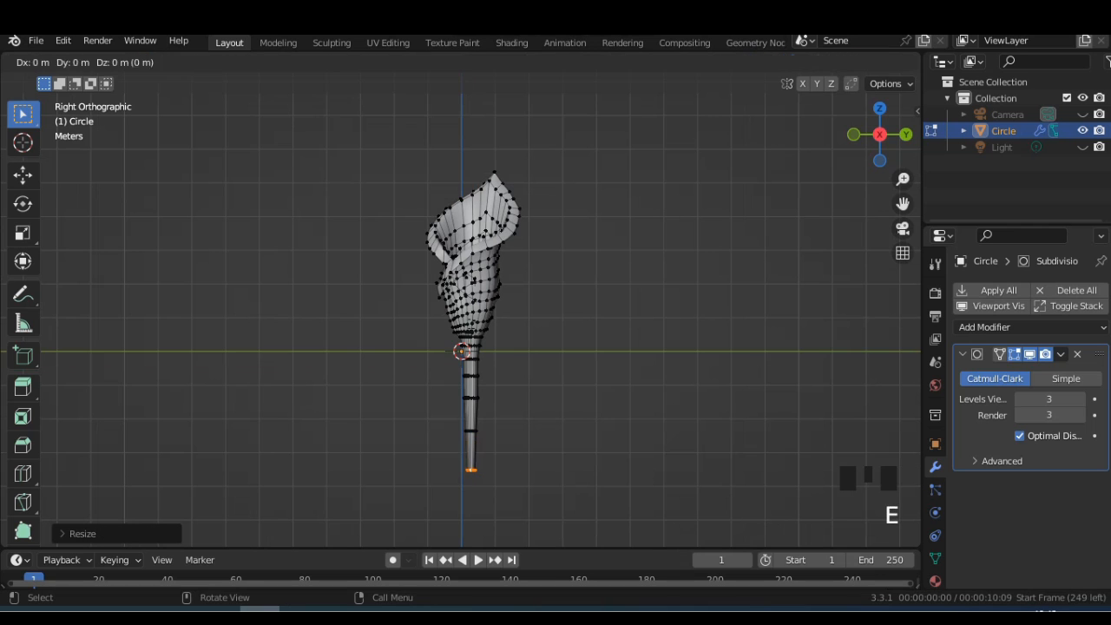
click(613, 526)
key(s)
click(615, 528)
key(Tab)
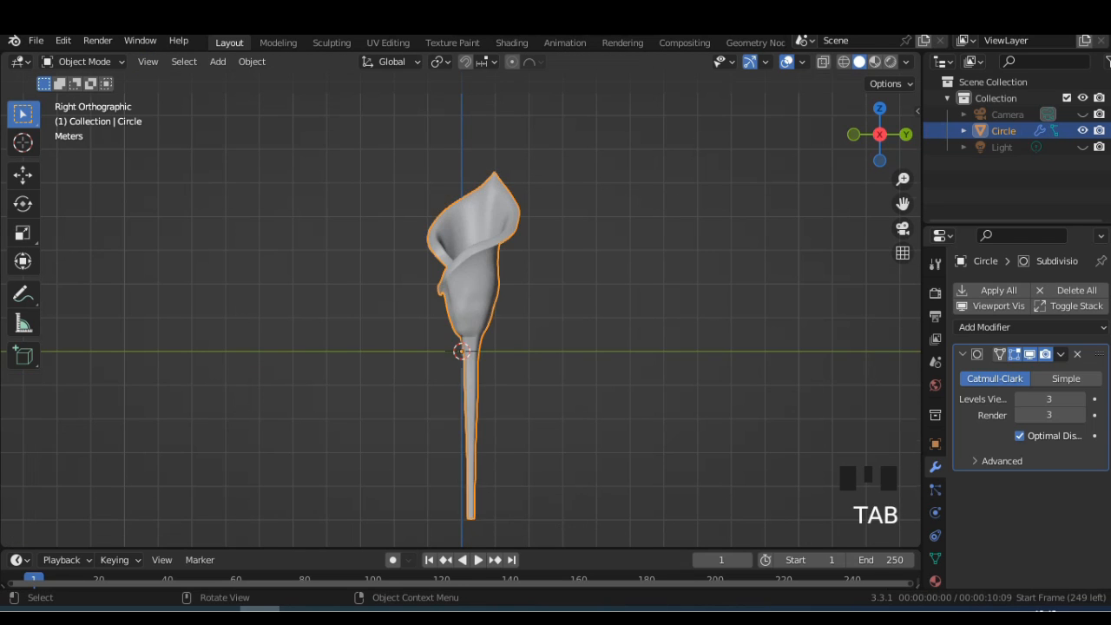
Add a cylinder at the 3D cursor and scale it down to fit the flower's narrow base.
middle_drag(616, 528, 660, 486)
scroll(469, 347, up, 2)
middle_drag(469, 347, 512, 304)
scroll(521, 347, down, 2)
scroll(469, 348, up, 2)
click(218, 61)
mouse_move(252, 80)
click(378, 162)
scroll(486, 347, down, 2)
key(s)
click(495, 372)
Fill the vertex ring where the flower meets the stem with a face, selecting it through the mesh in wireframe.
key(Tab)
key(Tab)
click(529, 234)
key(Tab)
scroll(503, 296, up, 2)
click(885, 142)
click(844, 62)
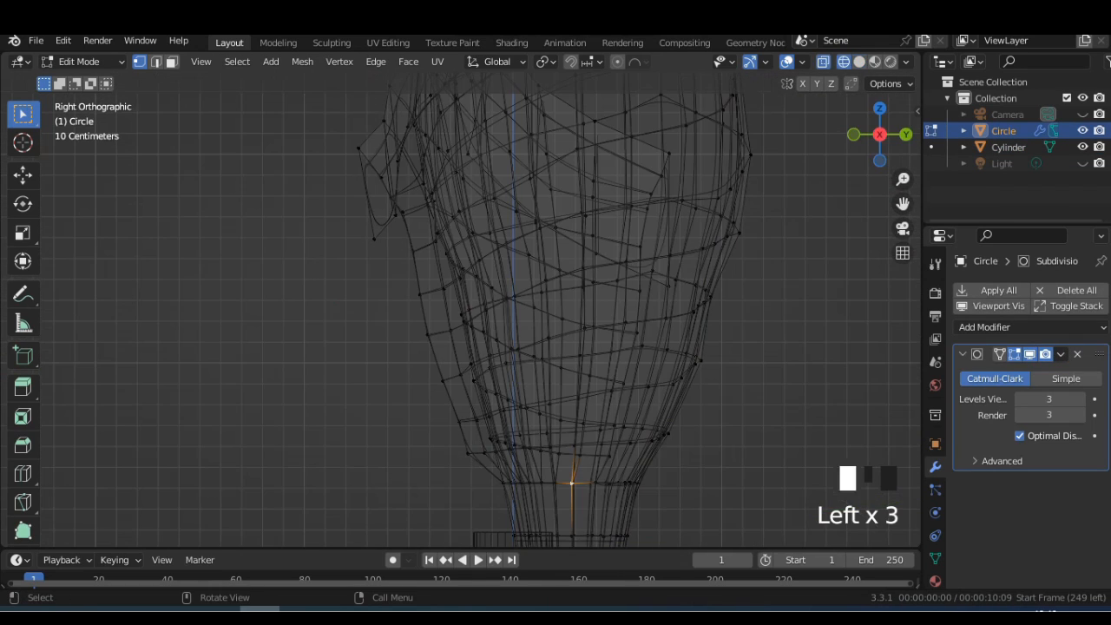
drag(484, 478, 677, 504)
middle_drag(677, 503, 494, 372)
key(f)
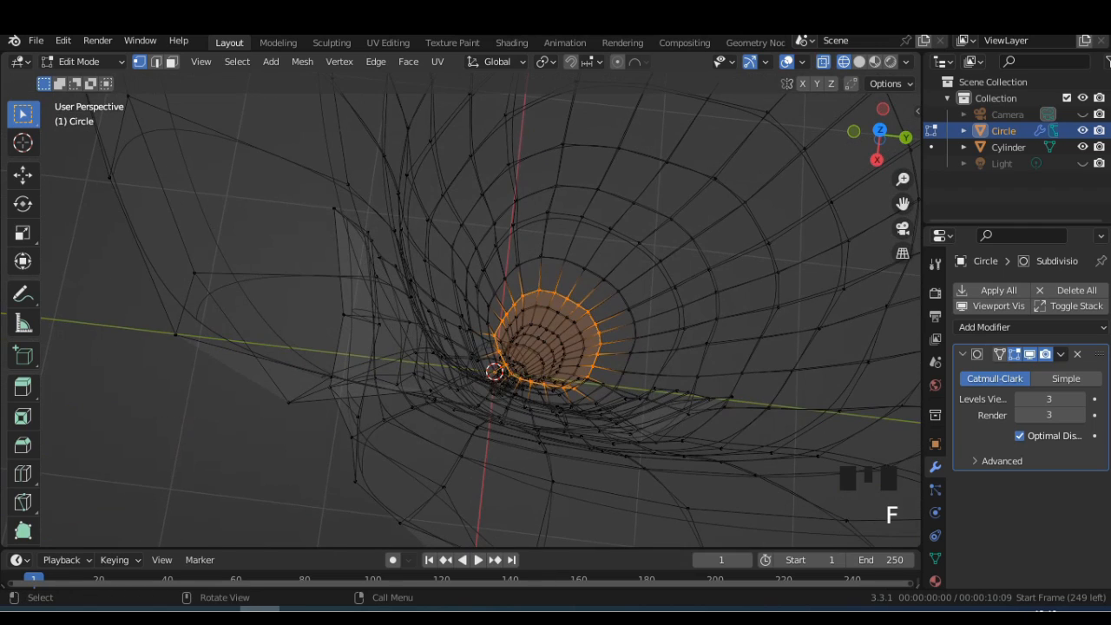
click(859, 61)
key(Tab)
mouse_move(555, 313)
middle_down()
mouse_move(577, 225)
mouse_move(538, 243)
middle_up()
key(Tab)
key(Tab)
Move the cylinder to the flower's inner base in the right view and centre it along X in the top view.
click(502, 496)
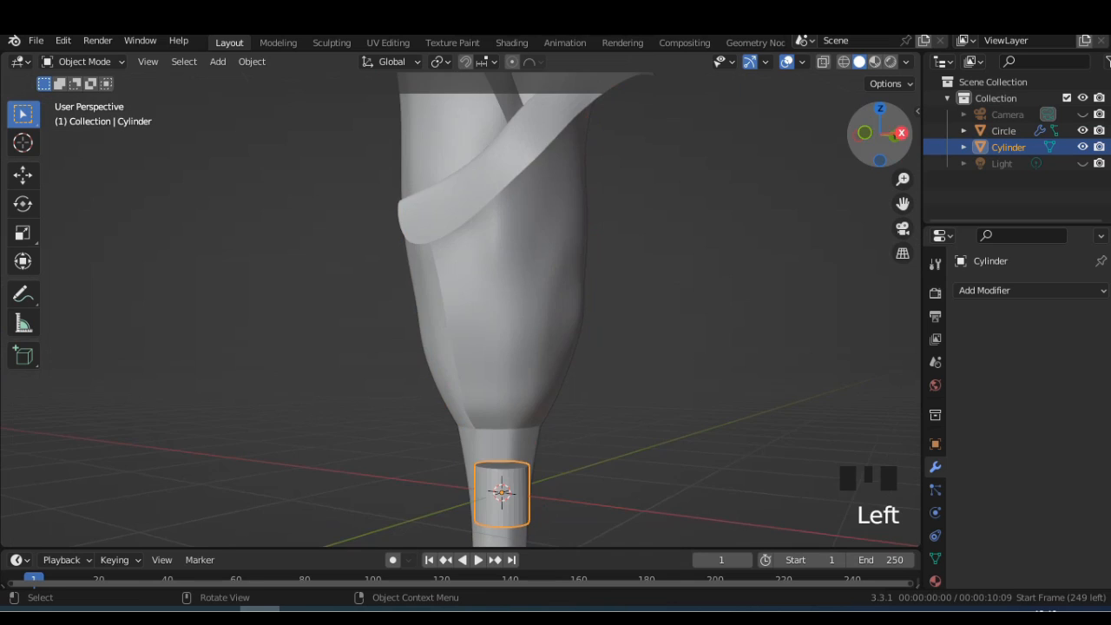
click(902, 133)
key(g)
click(536, 403)
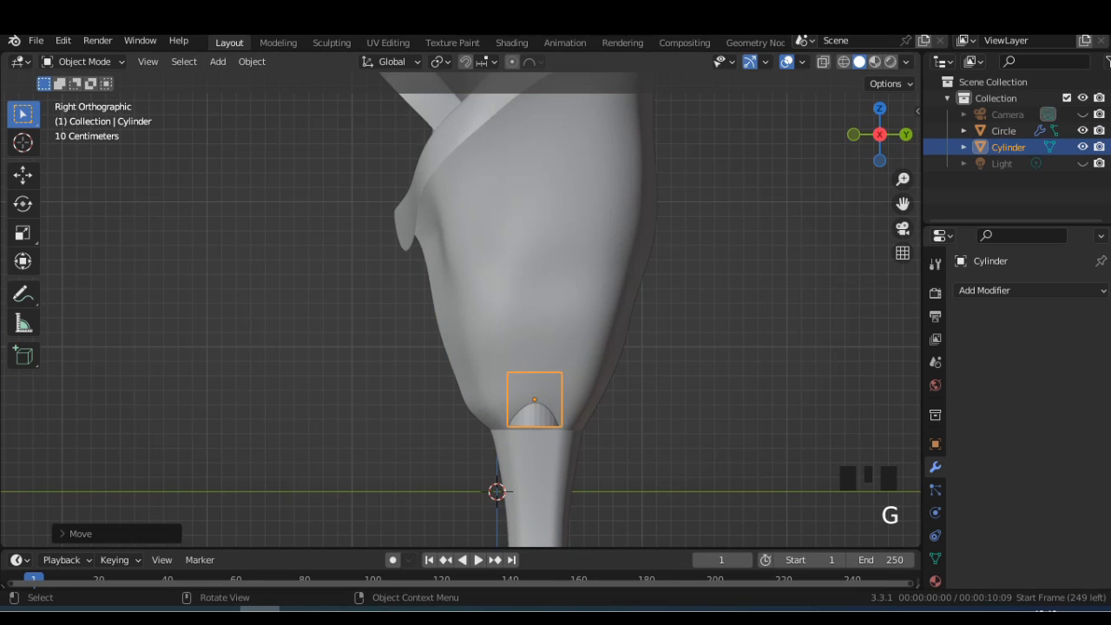
click(880, 109)
key(g)
key(x)
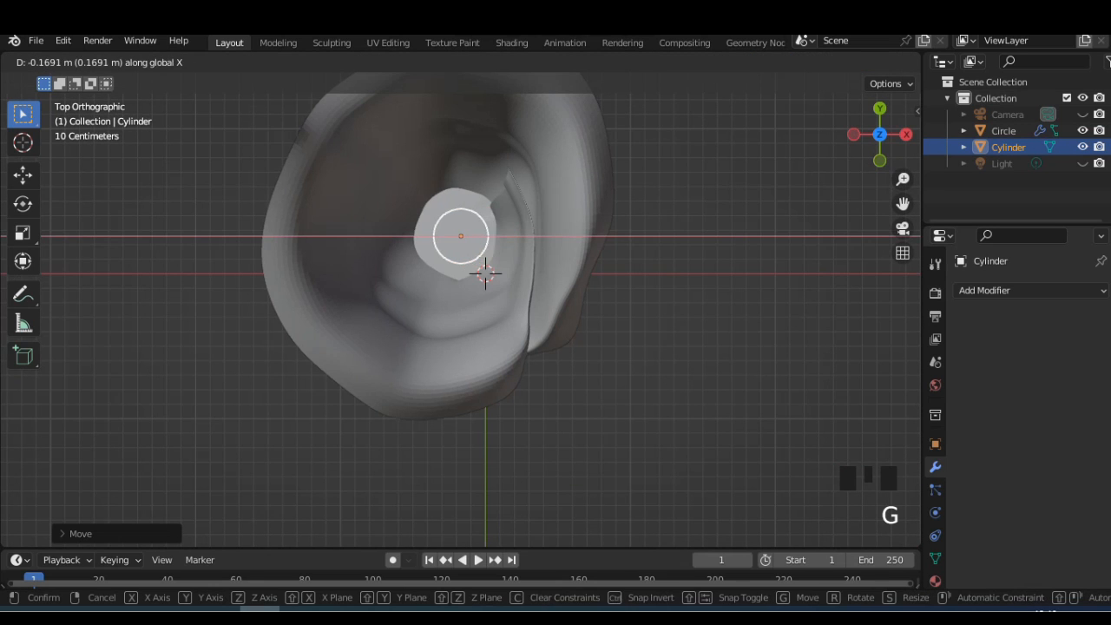
click(529, 312)
Scale the cylinder thinner, nudge it into place and stretch it along Z.
middle_drag(530, 313, 434, 208)
scroll(556, 381, down, 2)
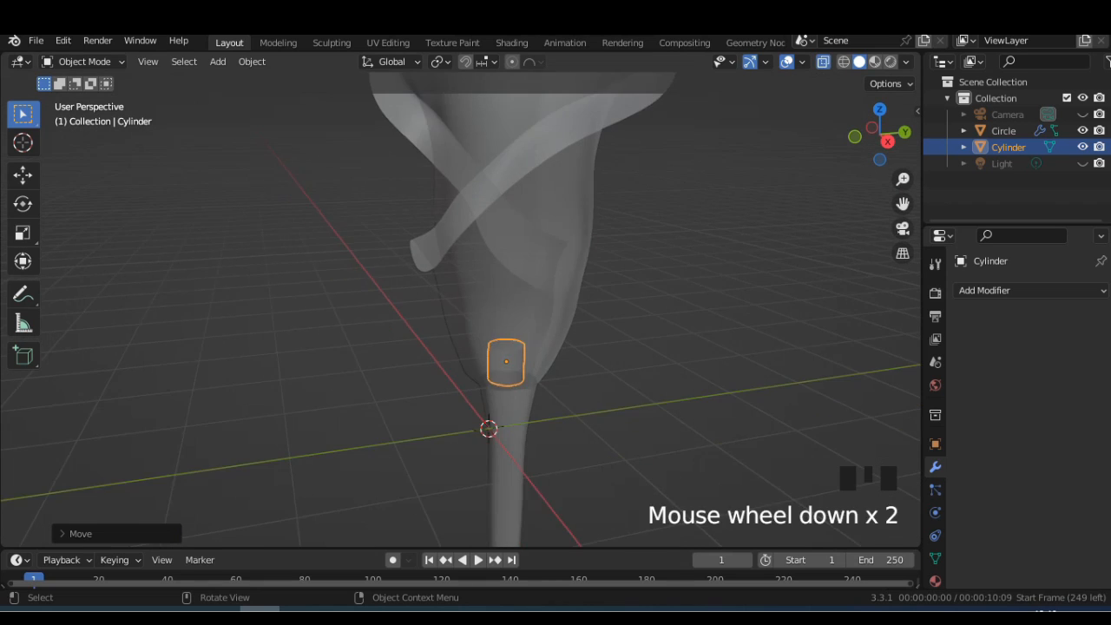
middle_drag(556, 382, 573, 399)
key(s)
click(570, 399)
key(g)
click(574, 404)
key(s)
key(z)
click(585, 84)
key(s)
key(z)
click(757, 536)
Raise and lengthen the cylinder along Z so it runs from the filled base up into the flower's opening.
click(893, 136)
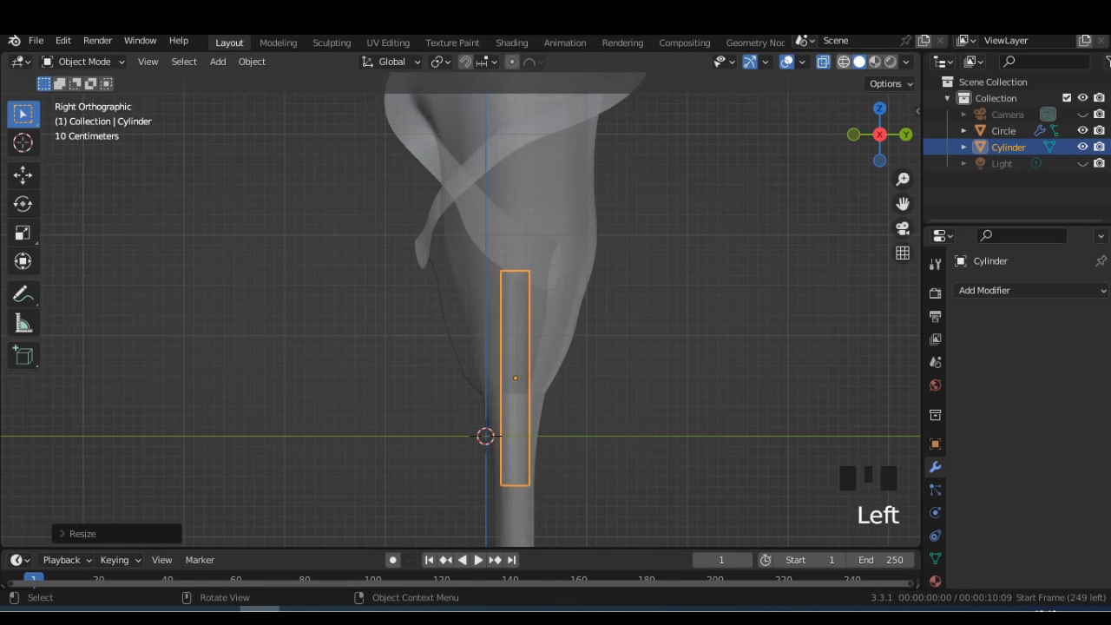
click(844, 62)
click(860, 62)
scroll(608, 277, down, 2)
shift+middle_drag(608, 278, 608, 318)
click(823, 62)
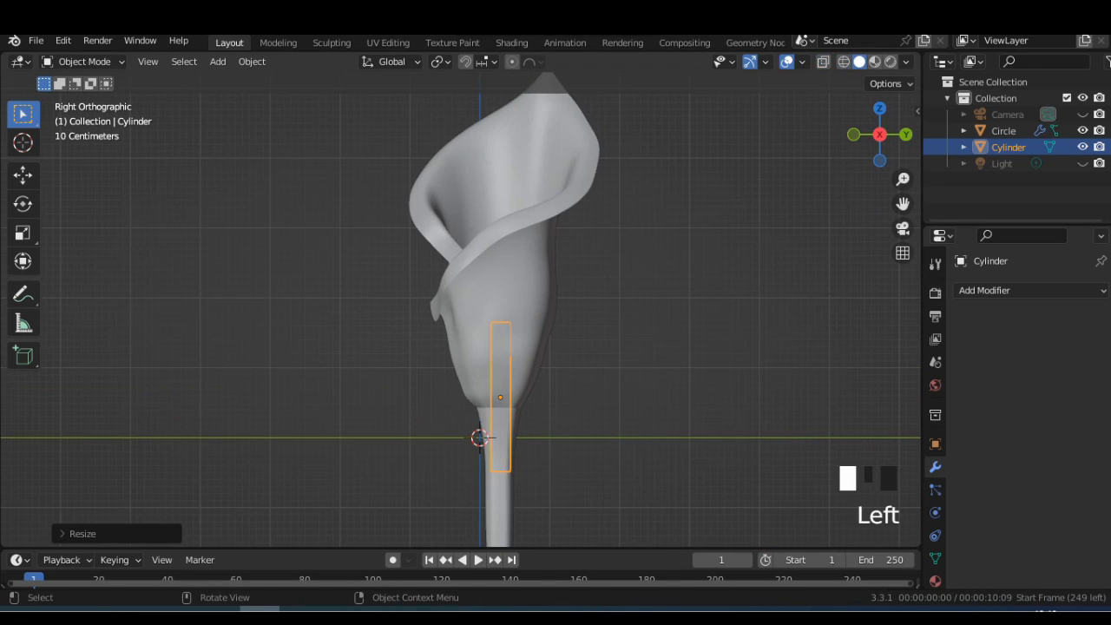
key(g)
key(z)
click(616, 447)
key(s)
key(z)
click(695, 532)
key(g)
key(z)
click(695, 477)
Adjust the cylinder's horizontal position inside the flower from the top orthographic view.
middle_drag(686, 417, 720, 534)
click(879, 135)
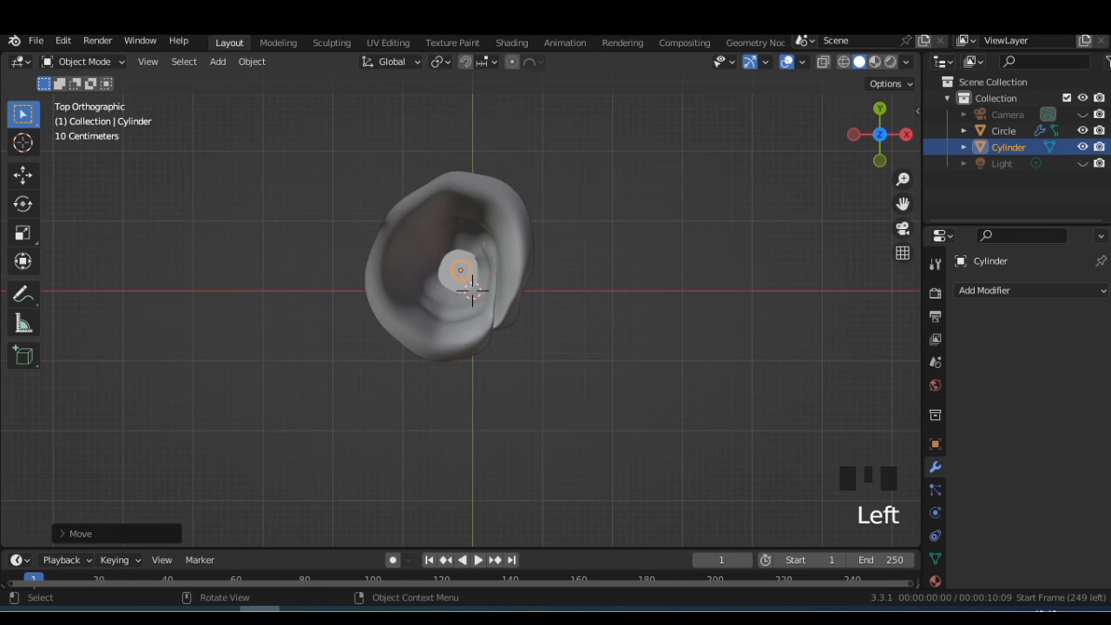
key(g)
click(782, 243)
click(907, 134)
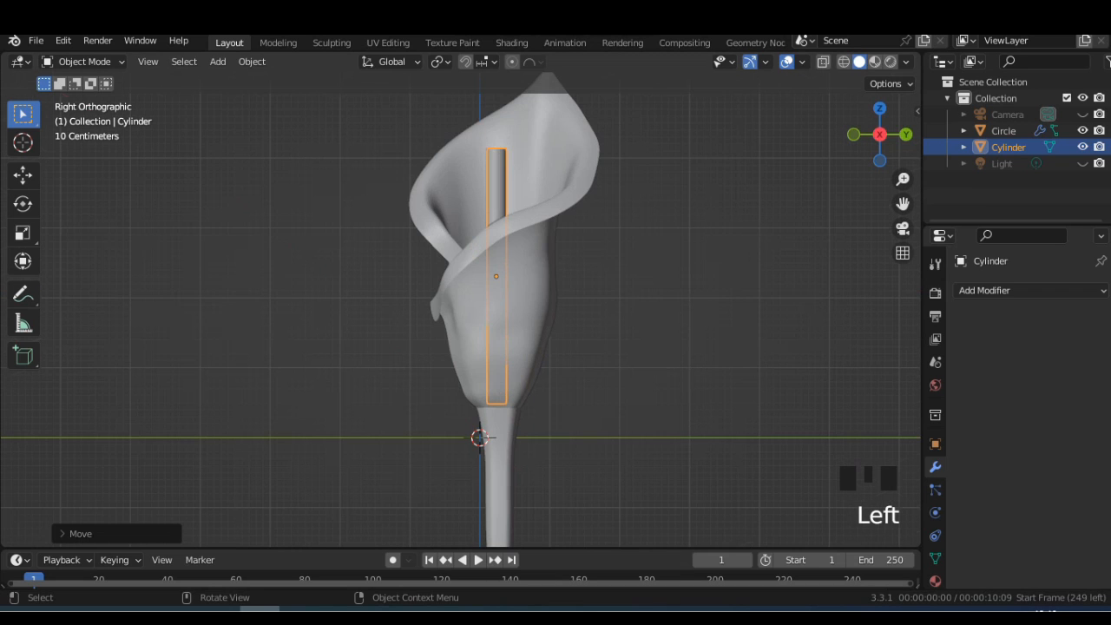
Add a Subdivision Surface modifier to the cylinder and cut three edge loops around its length.
click(985, 290)
click(806, 538)
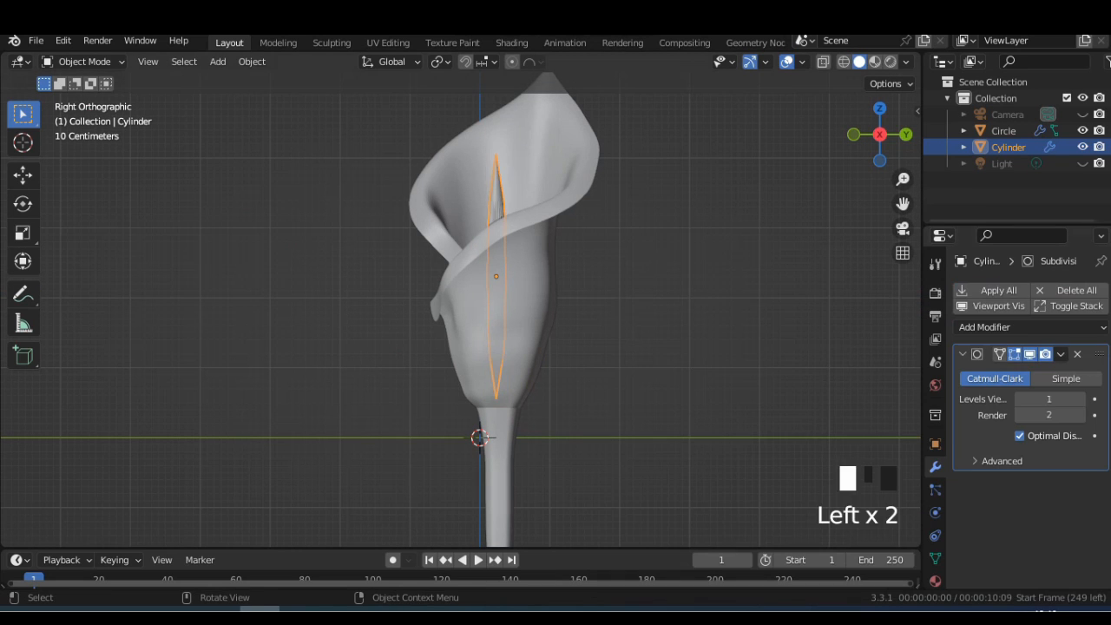
key(Tab)
click(497, 187)
click(497, 186)
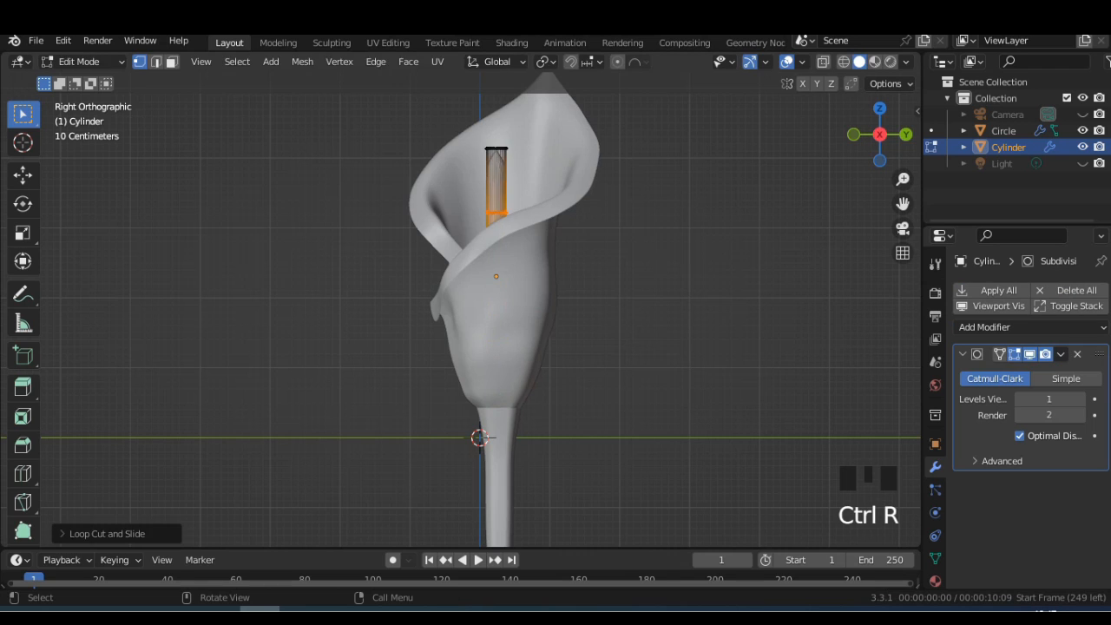
Inset the cylinder's top face to keep its rounded tip, checking the shape in Object Mode.
middle_drag(496, 187, 556, 261)
scroll(556, 260, up, 2)
alt+click(558, 207)
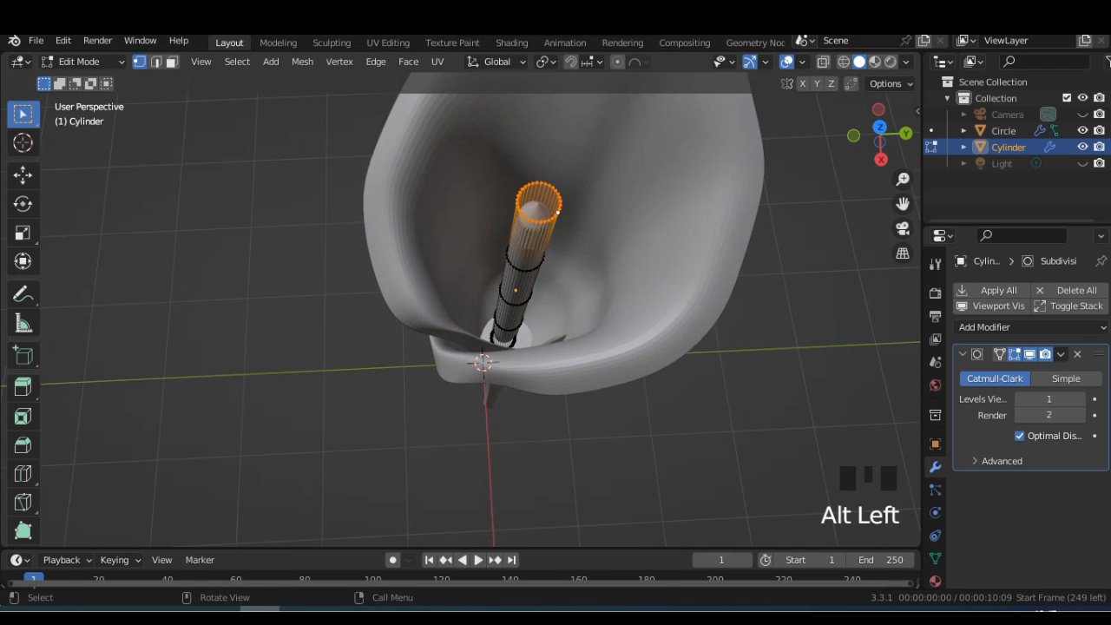
key(i)
click(545, 202)
scroll(545, 203, up, 3)
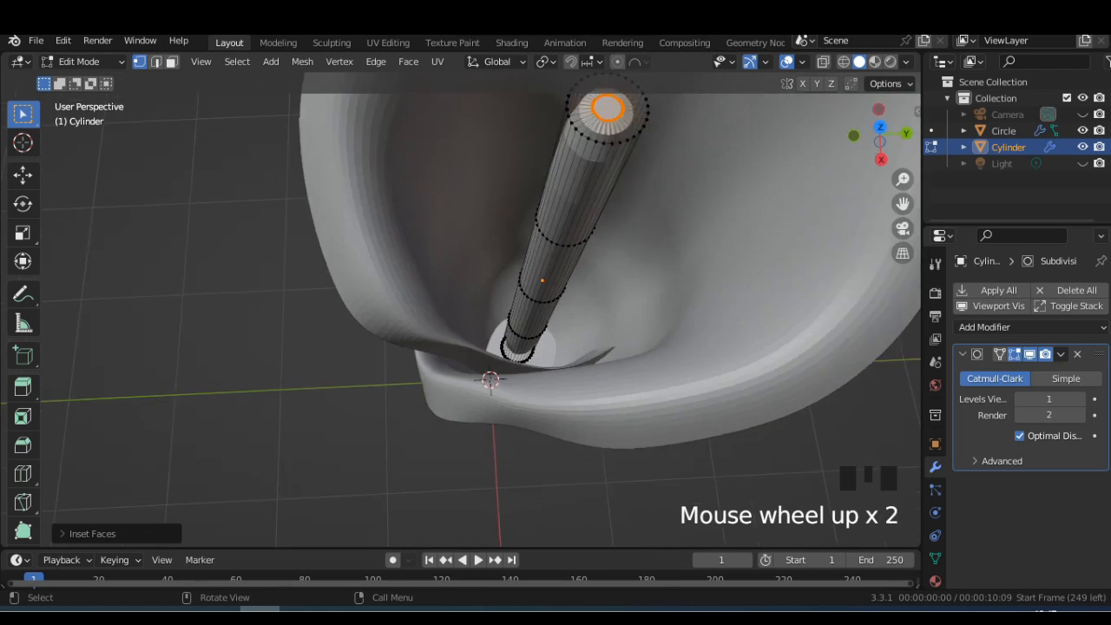
shift+middle_drag(545, 202, 448, 249)
scroll(448, 249, down, 1)
key(Tab)
key(Tab)
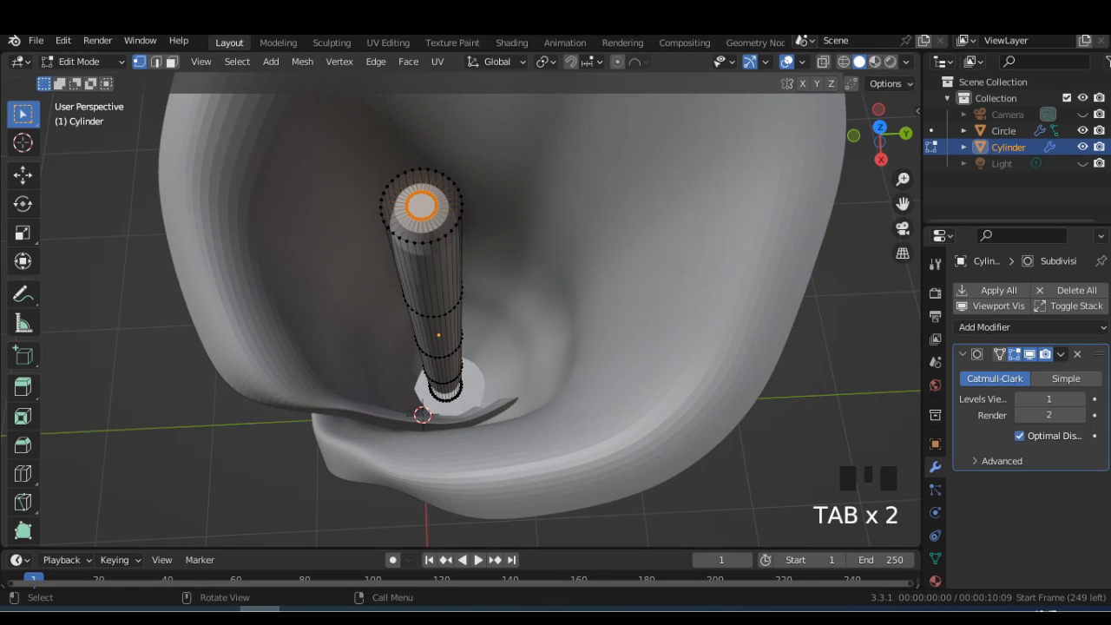
key(Tab)
middle_drag(447, 249, 452, 174)
scroll(451, 174, down, 3)
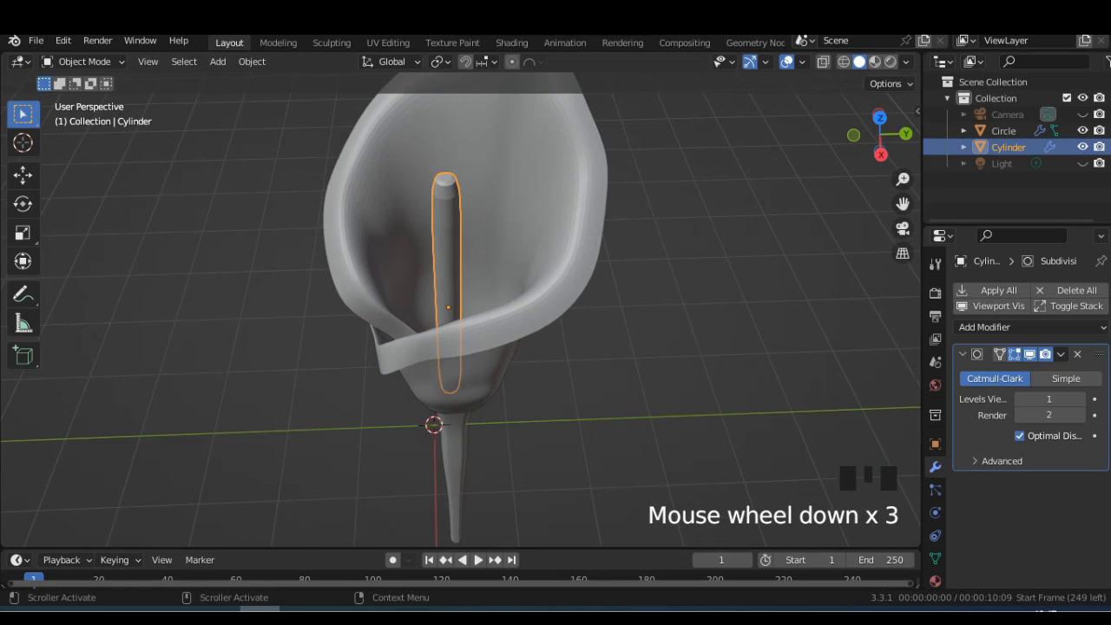
Hide the flower mesh and open the cylinder for editing with its bottom end in view.
click(1083, 131)
scroll(521, 304, down, 2)
scroll(521, 303, up, 3)
key(Tab)
middle_drag(521, 304, 543, 174)
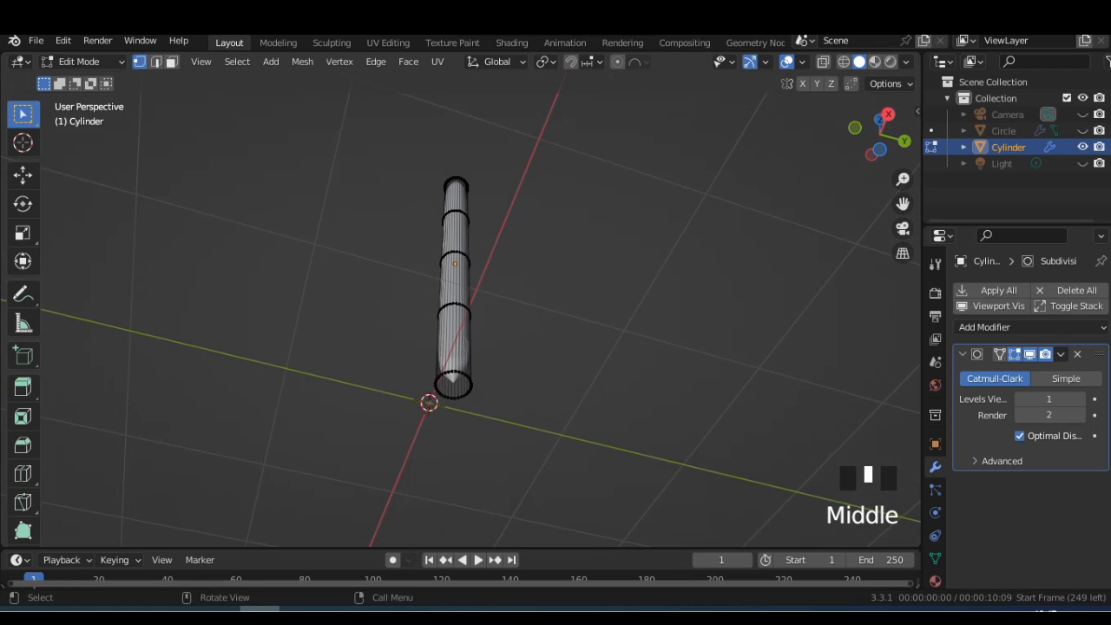
Inset the cylinder's bottom face repeatedly to round that end and return to Object Mode.
middle_drag(521, 408, 552, 426)
key(i)
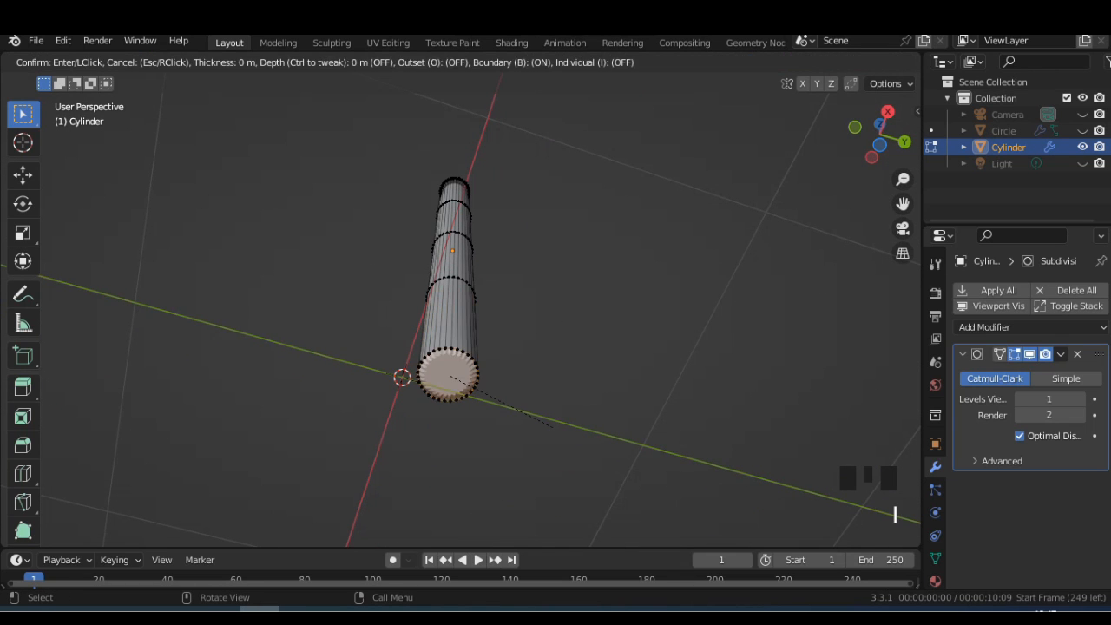
click(478, 390)
key(i)
click(471, 387)
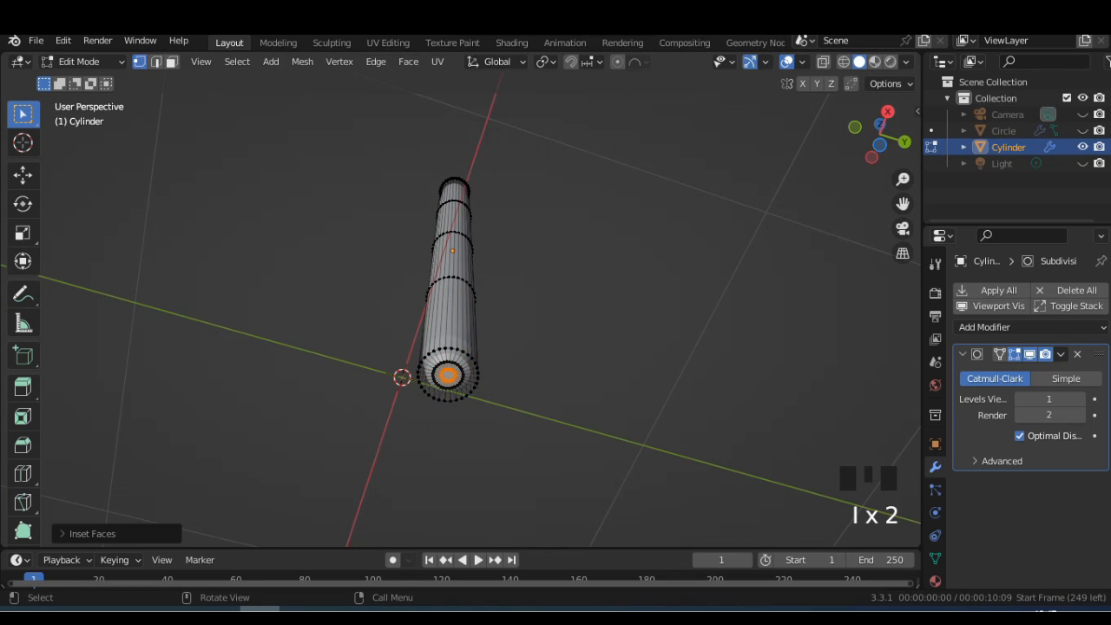
key(Tab)
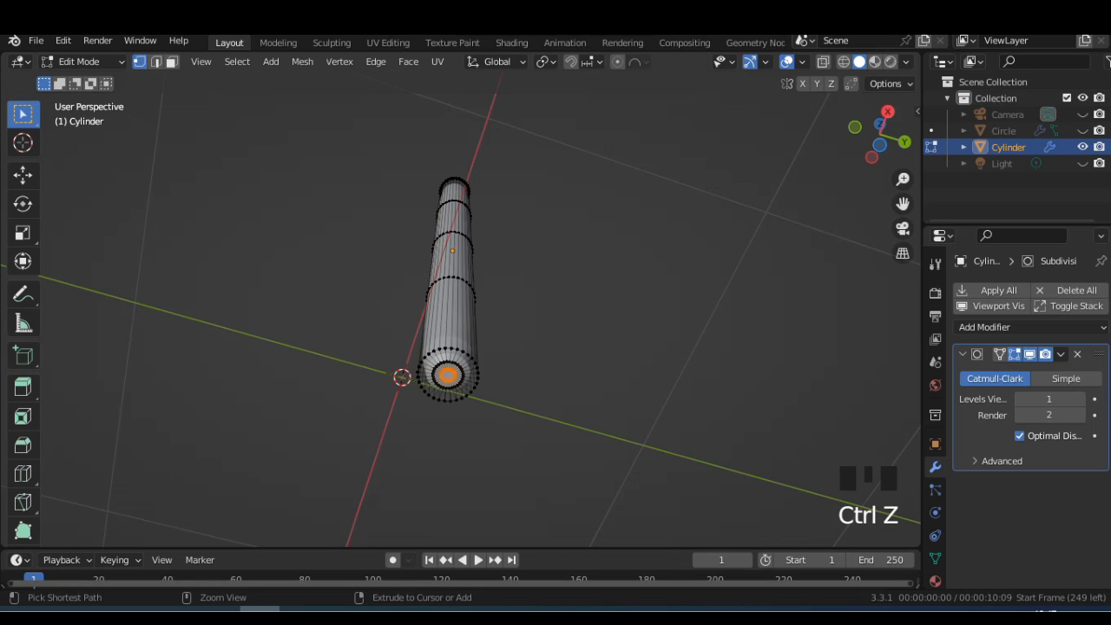
key(i)
click(542, 373)
key(Tab)
Set the cylinder's subdivision levels to 4 for the viewport and 3 for render, and unhide the flower.
click(1081, 400)
click(1080, 399)
middle_drag(781, 286, 777, 460)
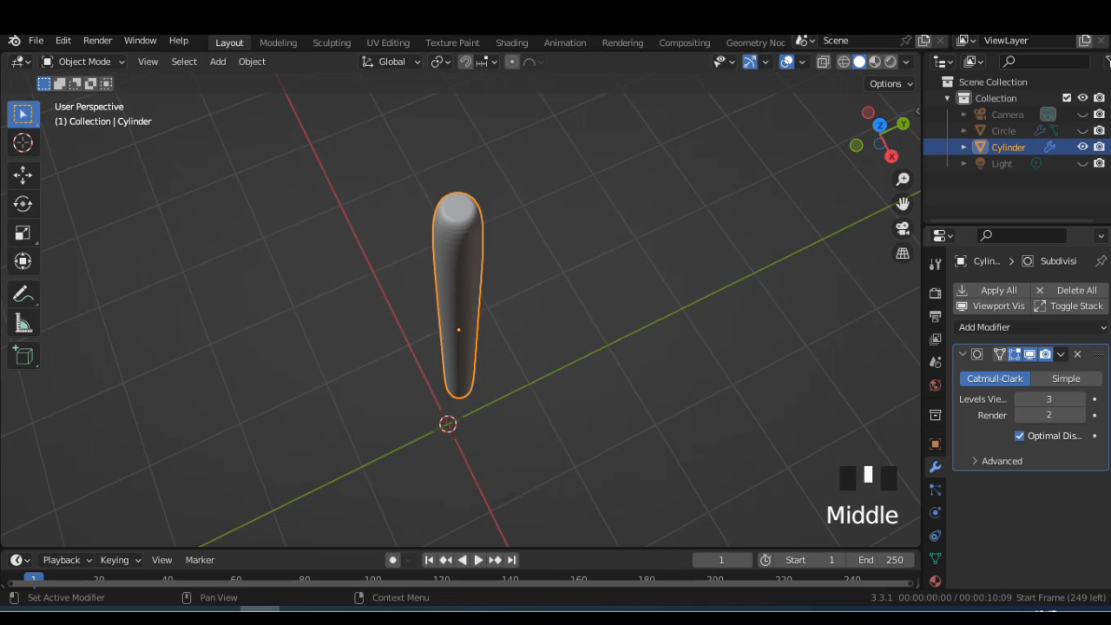
click(1081, 415)
click(1081, 399)
middle_drag(782, 391, 685, 282)
click(1082, 131)
scroll(746, 287, down, 3)
Shorten the cylinder along Z and move it down inside the flower.
click(651, 277)
click(449, 228)
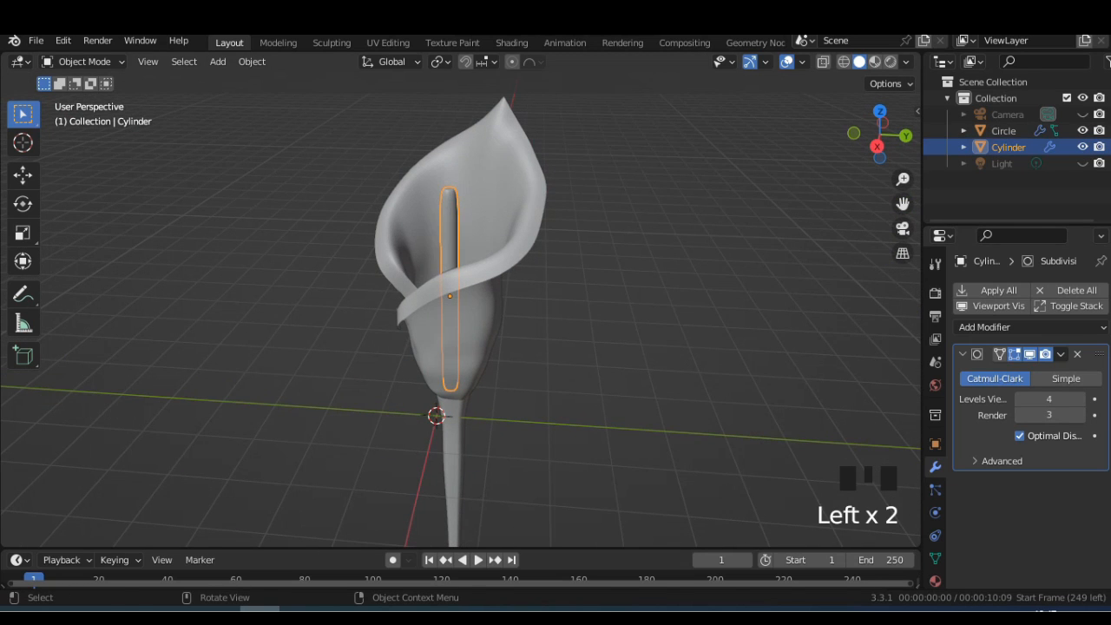
key(s)
key(z)
click(592, 401)
key(g)
key(z)
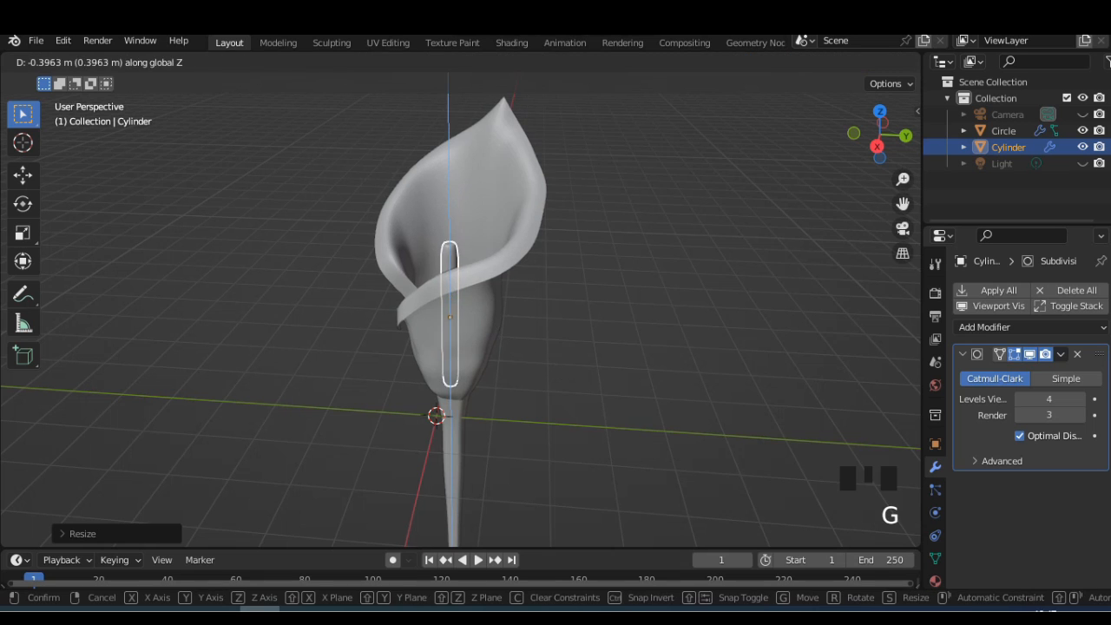
click(595, 433)
click(599, 432)
Scale the cylinder about 1.11 times along Z and adjust its height so it rises slightly in the flower's opening.
middle_drag(599, 433, 664, 432)
click(456, 330)
key(s)
key(z)
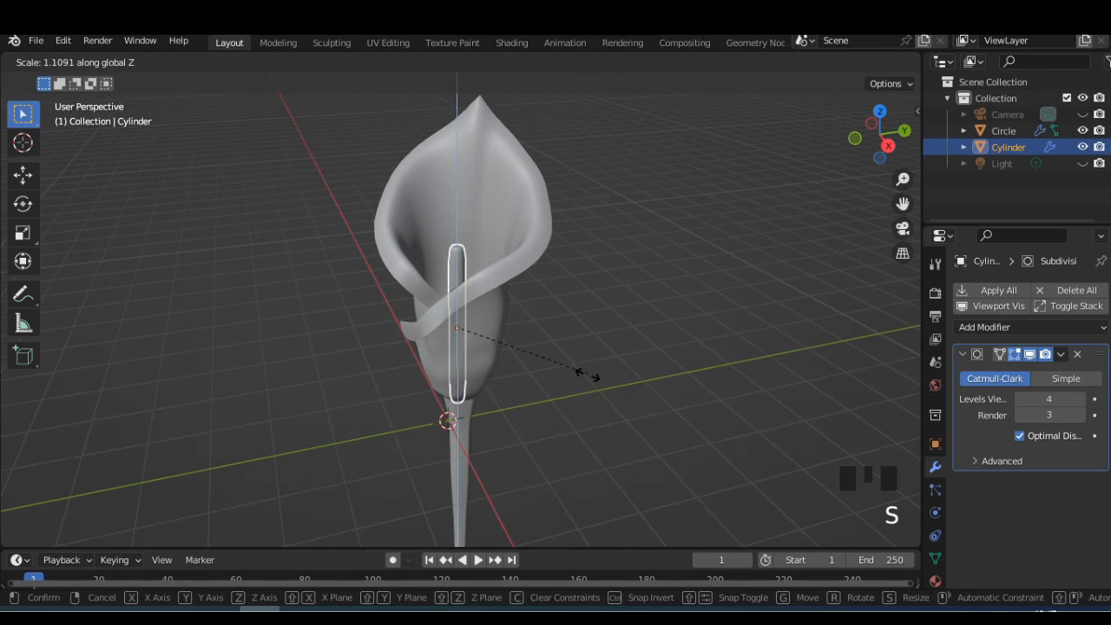
click(586, 374)
key(g)
key(z)
click(592, 373)
middle_drag(592, 374, 648, 377)
click(626, 335)
click(468, 256)
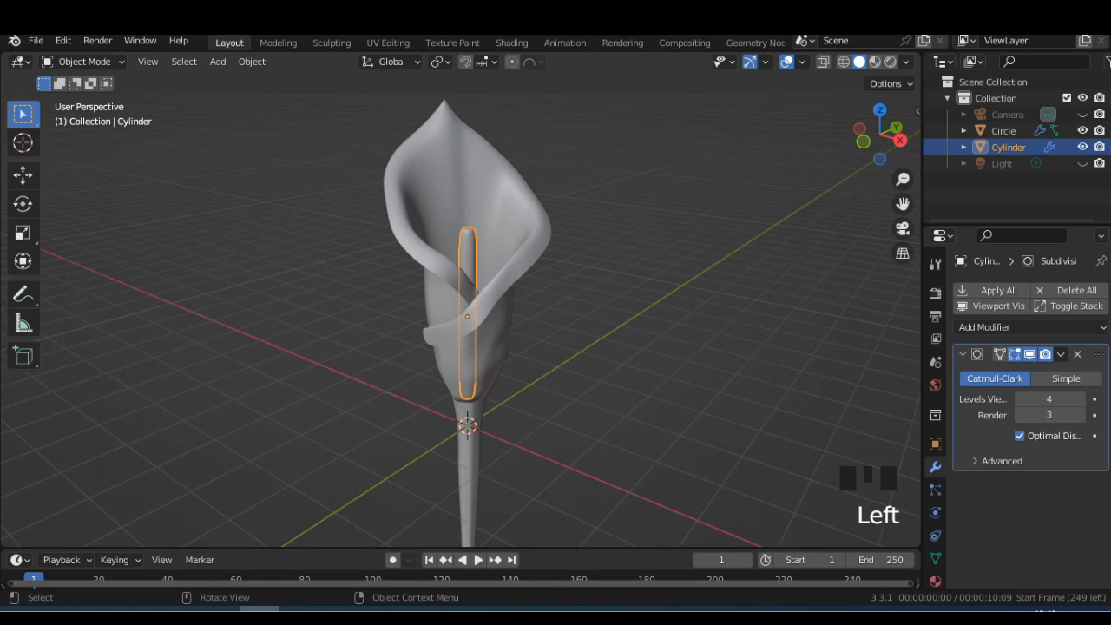
Add a UV sphere, shrink it to a tiny ball and place it in empty space beside the flower.
click(217, 61)
click(373, 128)
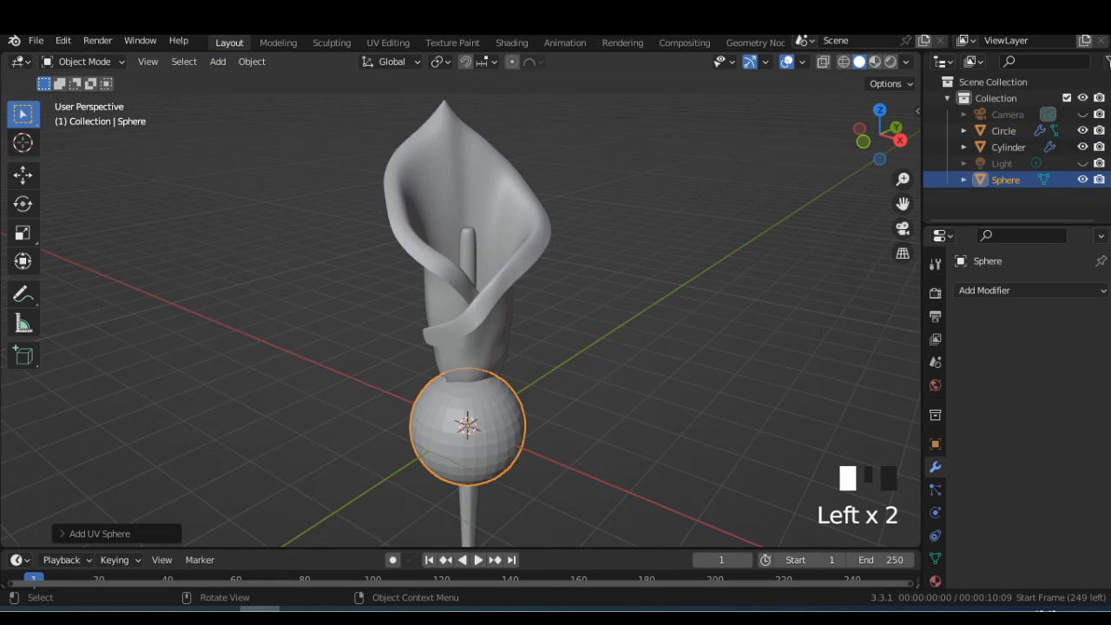
key(s)
click(486, 454)
key(g)
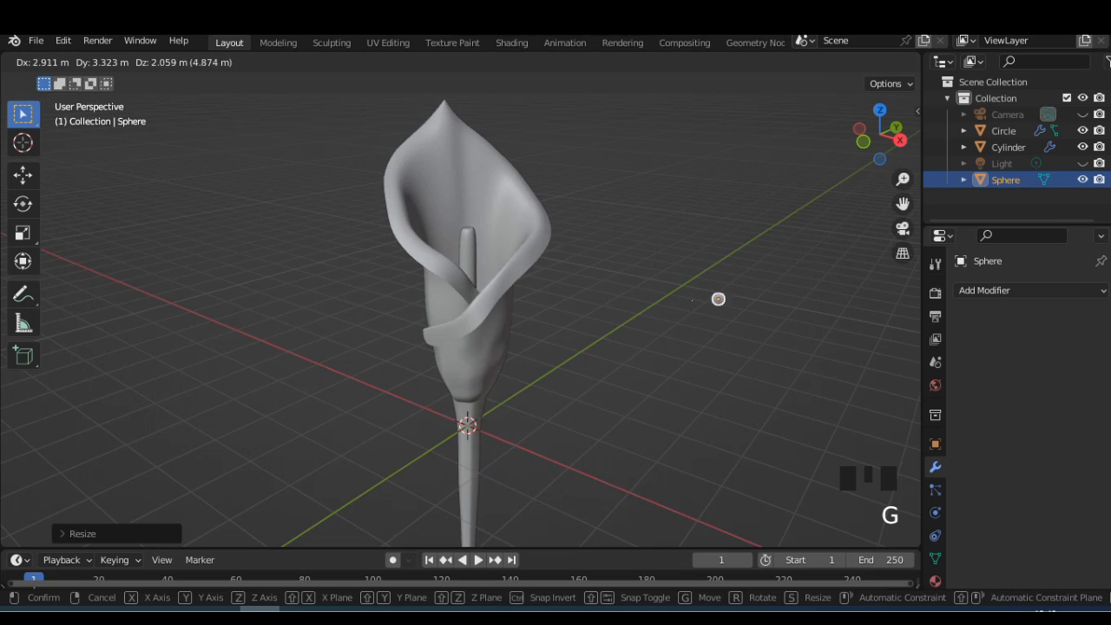
click(747, 325)
Apply Shade Auto Smooth to the tiny sphere.
scroll(747, 324, up, 2)
shift+middle_drag(746, 324, 653, 332)
scroll(607, 314, up, 3)
right_click(547, 314)
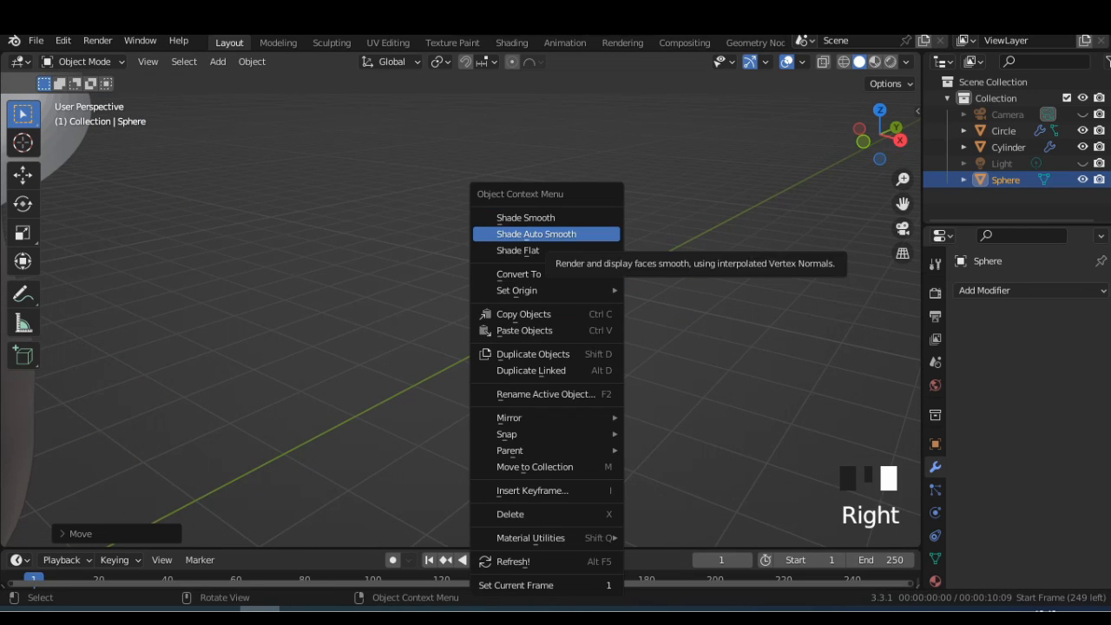
click(546, 234)
Select the spadix cylinder in the right orthographic view and give it a Hair particle system.
scroll(547, 278, up, 2)
scroll(547, 278, down, 12)
middle_drag(547, 278, 532, 315)
click(885, 146)
scroll(556, 277, up, 3)
click(452, 277)
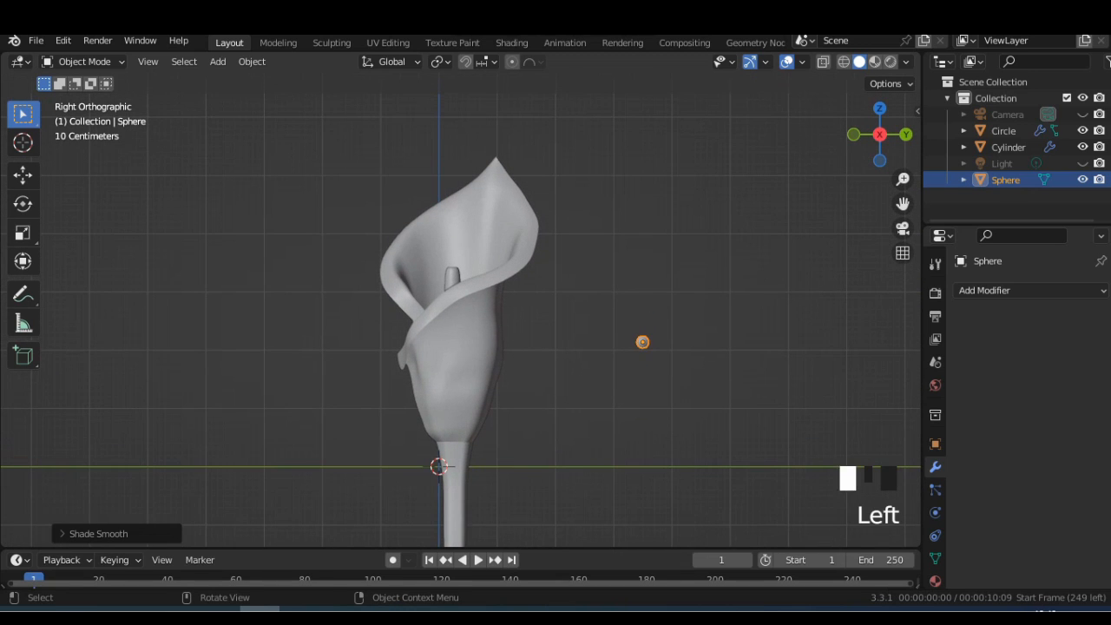
click(935, 489)
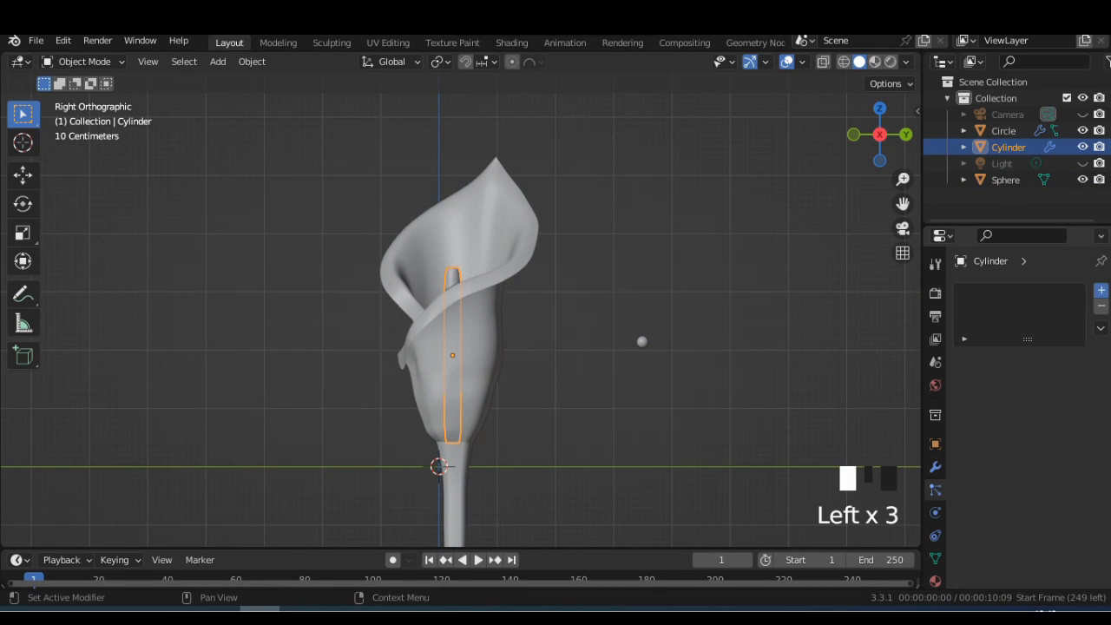
click(1101, 289)
click(1066, 379)
Render the cylinder's particles as Object, with Sphere as the instance object.
scroll(1032, 408, down, 7)
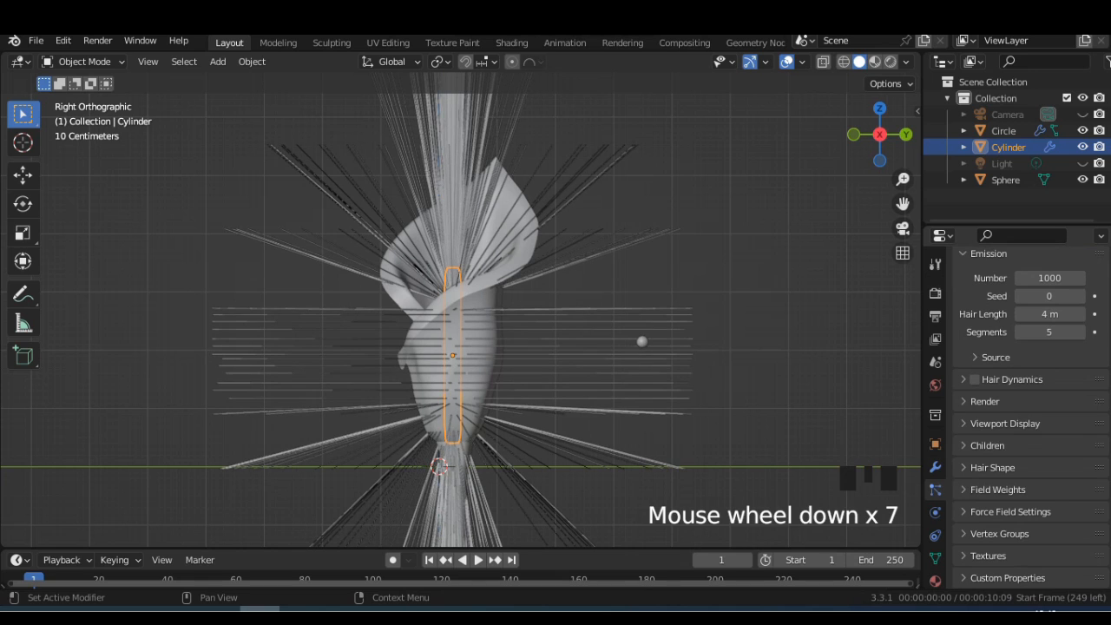
click(985, 401)
drag(1032, 425, 1020, 480)
click(1041, 546)
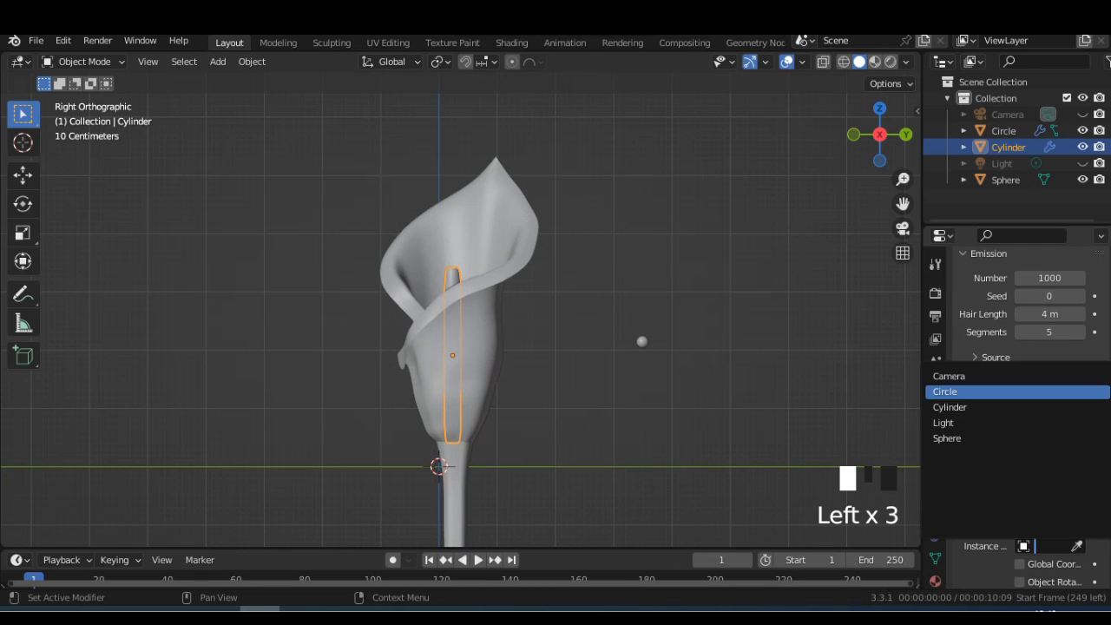
click(947, 438)
Enable Use Modifier Stack in the emission source of the cylinder's particles and deselect the cylinder.
scroll(460, 309, up, 7)
click(995, 455)
scroll(1020, 416, down, 3)
click(660, 286)
click(444, 239)
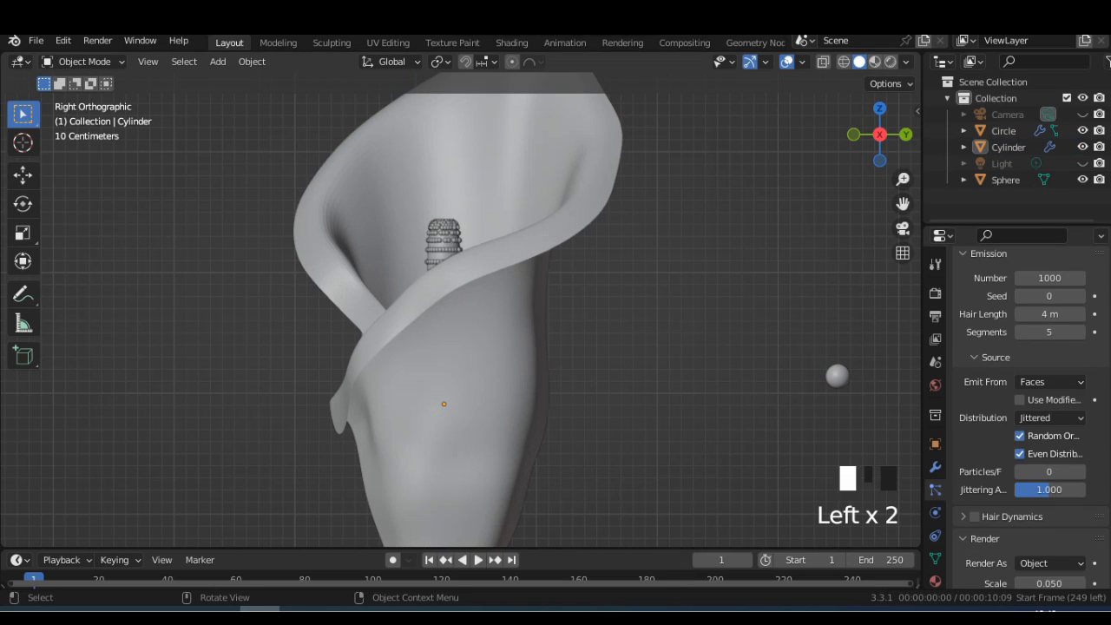
click(1020, 400)
click(659, 304)
Set the hair length of the spadix particles to 3 m.
middle_drag(643, 303, 780, 378)
scroll(625, 304, down, 3)
scroll(779, 377, up, 9)
scroll(1048, 391, up, 3)
click(1050, 412)
text(2)
key(Return)
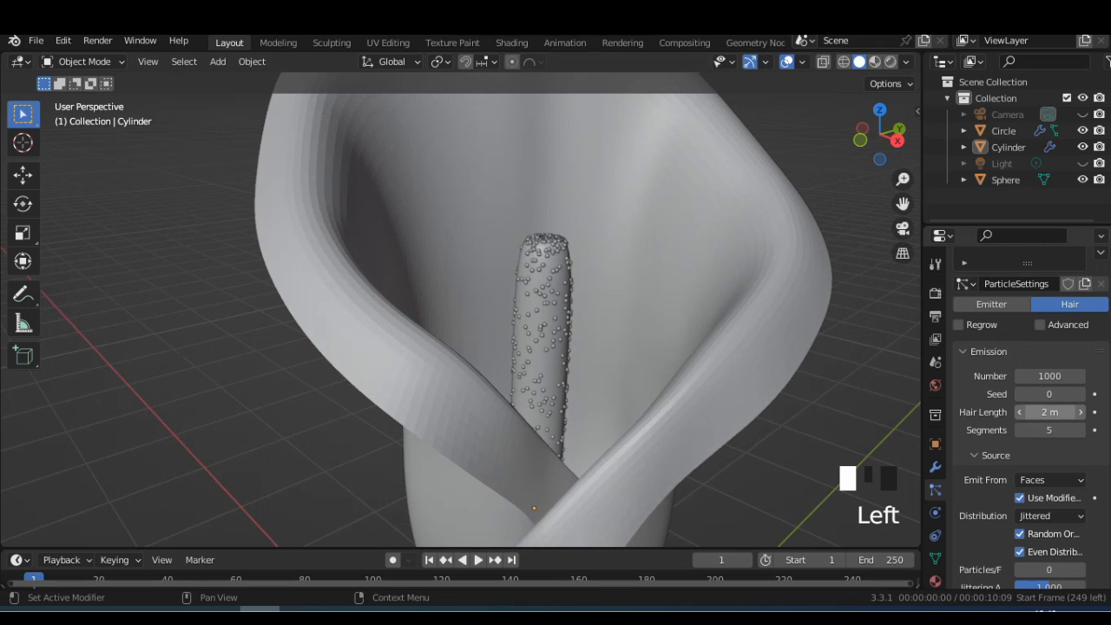
text(3)
key(Return)
Set the number of spadix particles to 2000.
middle_drag(746, 365, 643, 335)
scroll(643, 334, down, 3)
click(1050, 376)
text(2000)
key(Return)
scroll(486, 330, down, 3)
scroll(486, 330, down, 2)
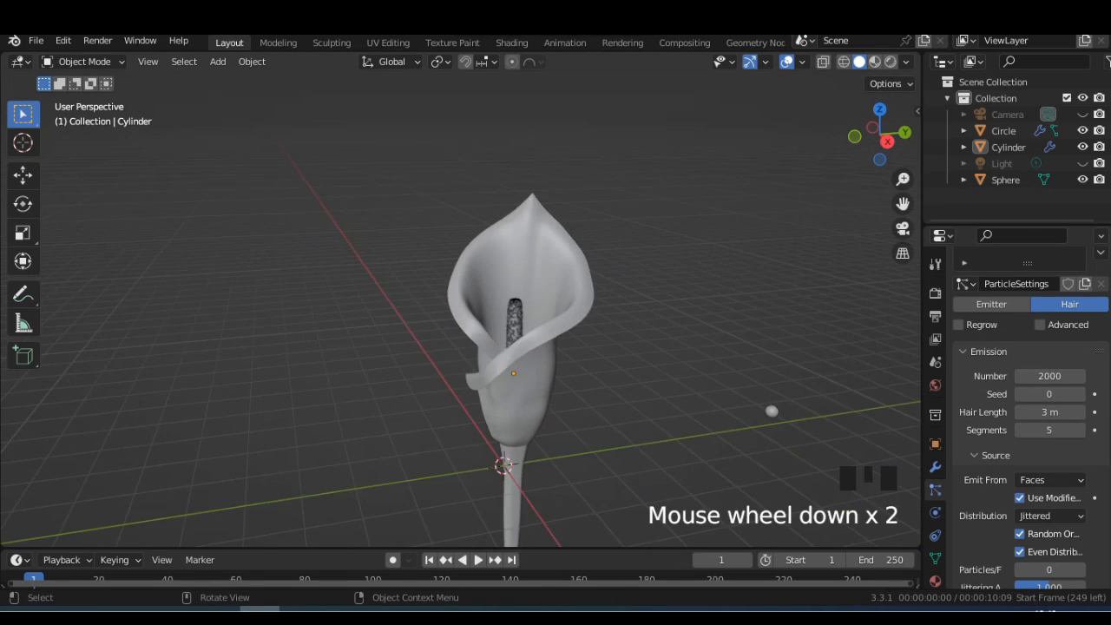
Select the tiny source sphere and hide it in the viewport.
scroll(486, 330, up, 1)
click(765, 379)
click(1083, 180)
Select the flower and spadix together and raise them along Z until the stem's lower end meets the ground line.
scroll(625, 347, down, 1)
middle_drag(625, 347, 503, 349)
shift+middle_drag(503, 349, 642, 399)
scroll(642, 399, down, 2)
click(888, 154)
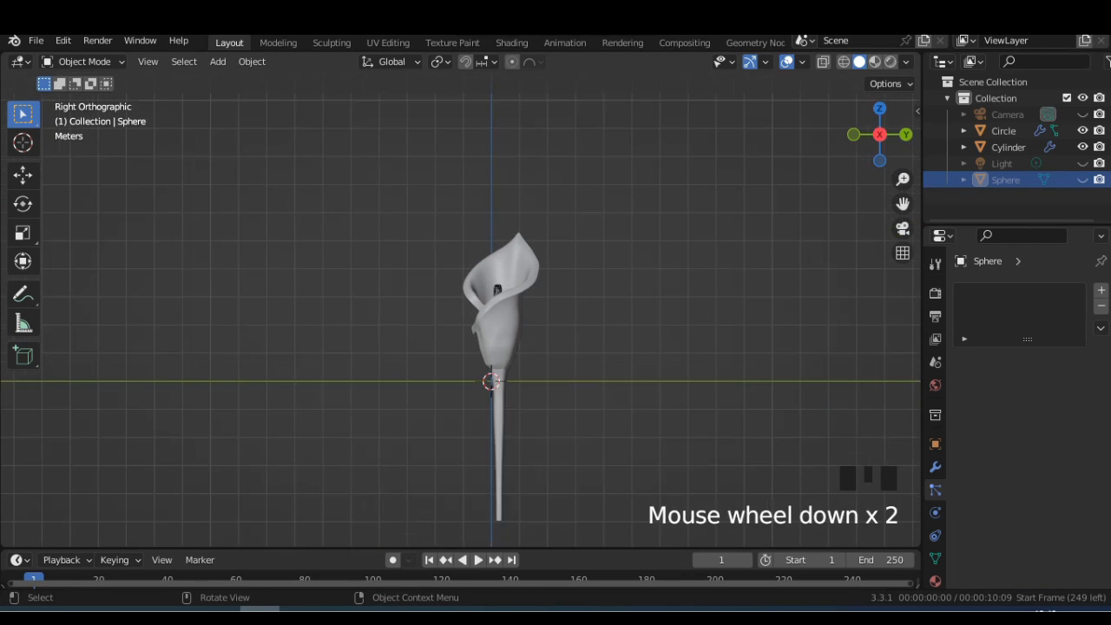
shift+middle_drag(556, 365, 545, 330)
click(484, 254)
shift+click(484, 253)
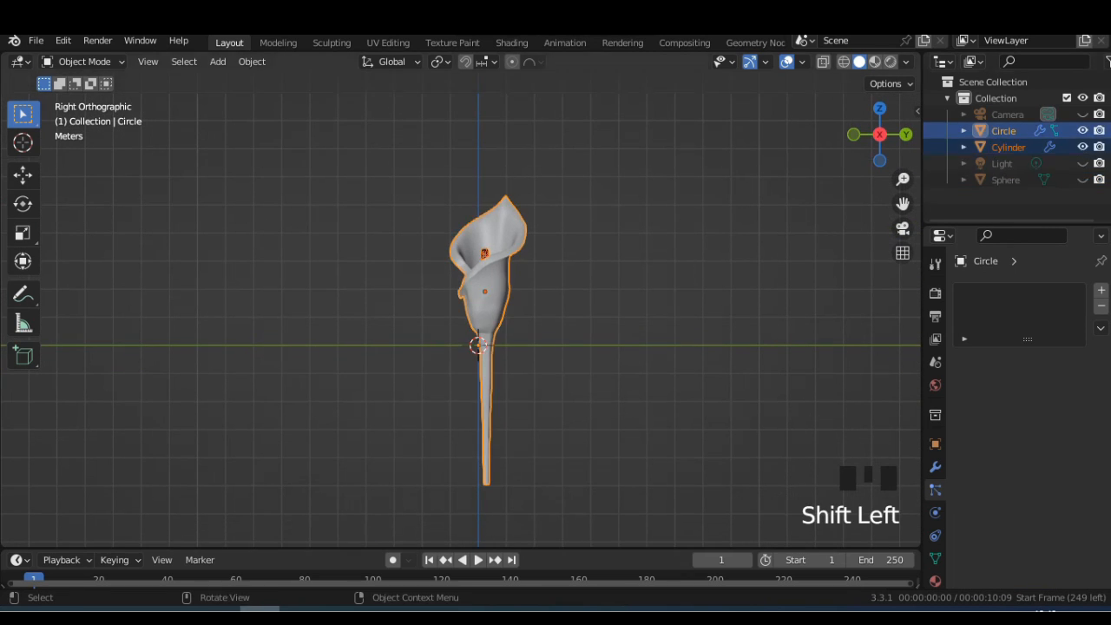
key(g)
key(z)
click(484, 111)
shift+middle_drag(485, 111, 560, 291)
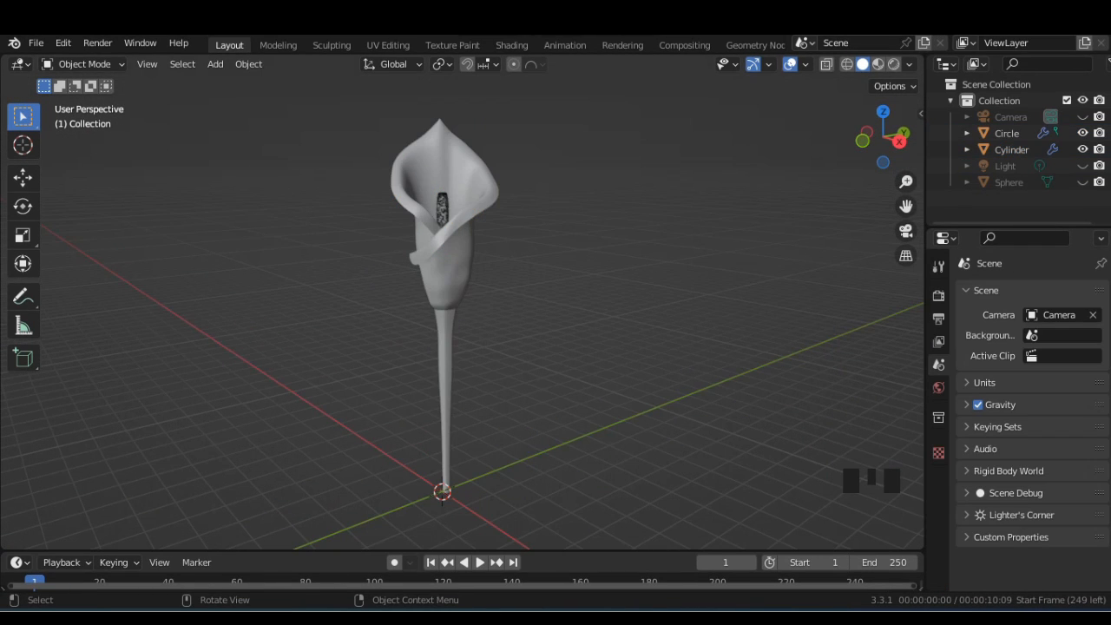
Hide the spadix and the flower and add a plane at the origin.
click(1083, 150)
click(1083, 133)
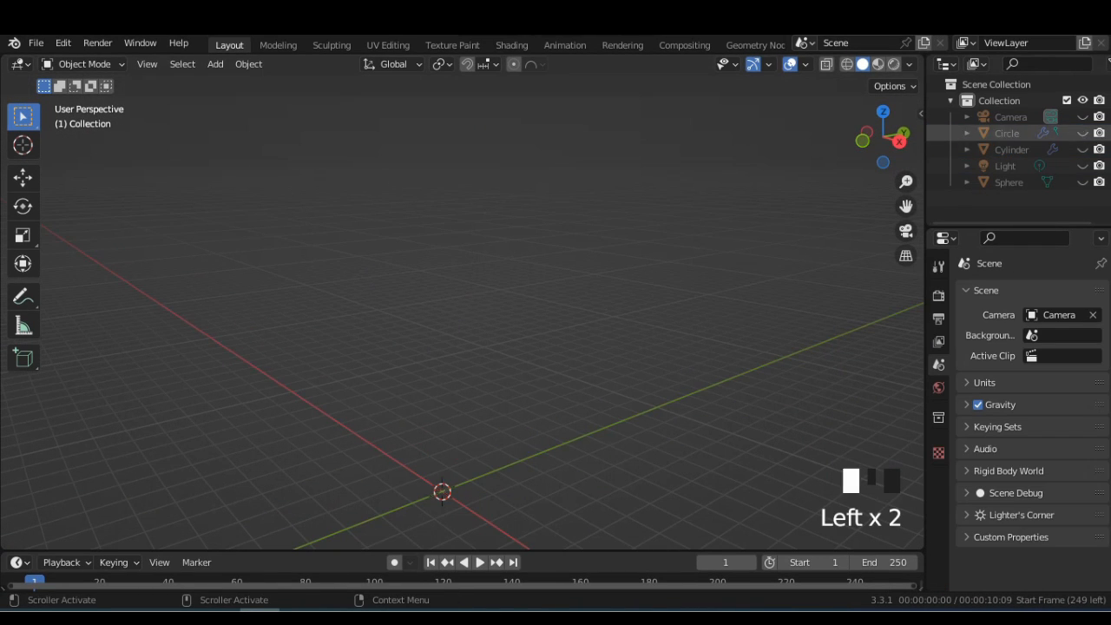
click(215, 65)
mouse_move(239, 82)
click(365, 81)
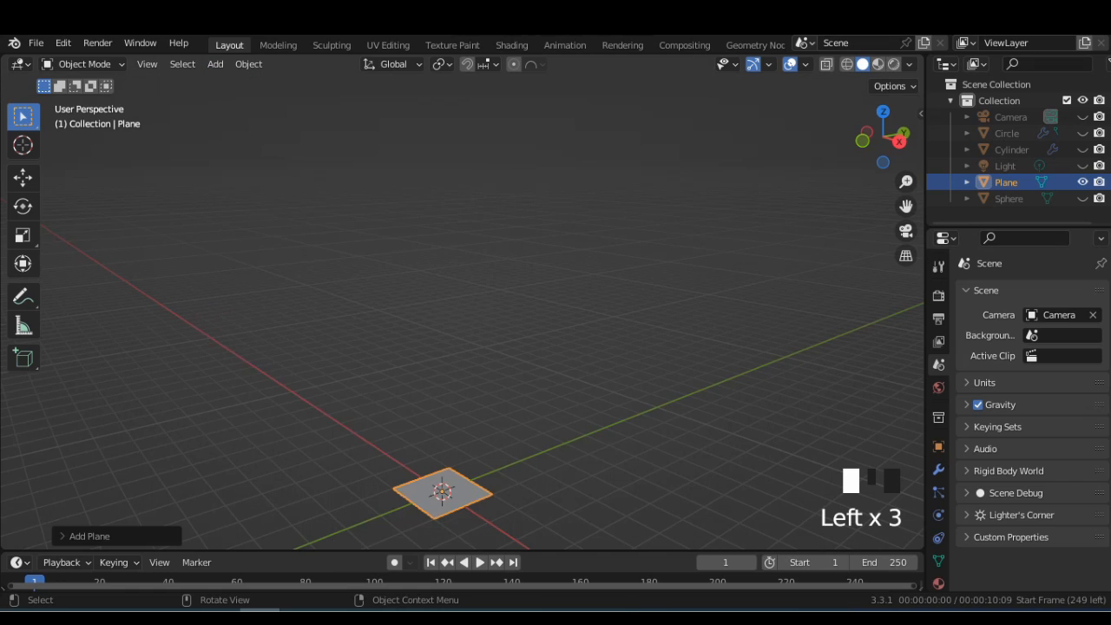
Rotate the plane 90° about X and 90° about Z so it stands upright in the right view.
click(901, 141)
click(939, 446)
text(9)
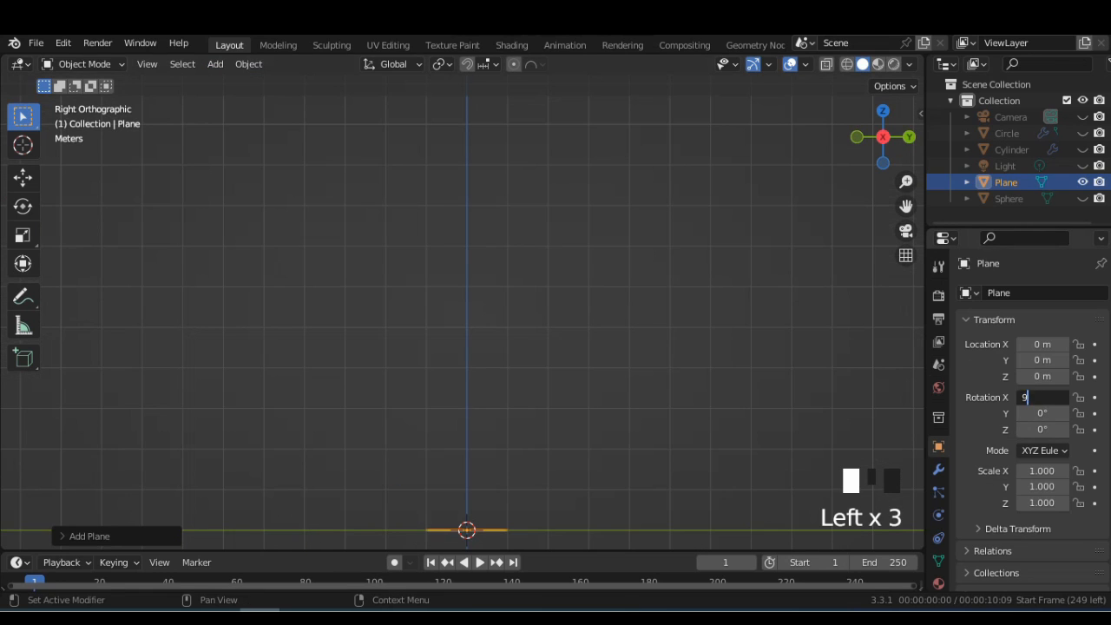
text(0)
key(Tab)
key(Tab)
text(90)
key(Return)
Raise the plane to about 5.69 m in Z, scale it up about 2.57 times and stretch it vertically to about 3.58.
key(g)
key(z)
key(Return)
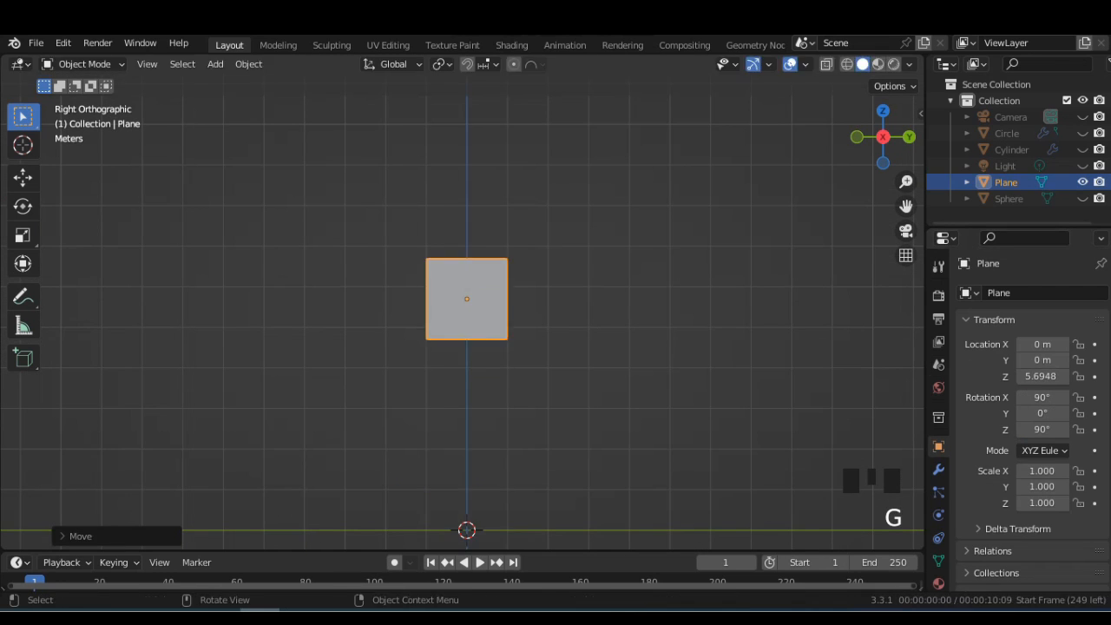
key(s)
click(608, 408)
key(s)
key(z)
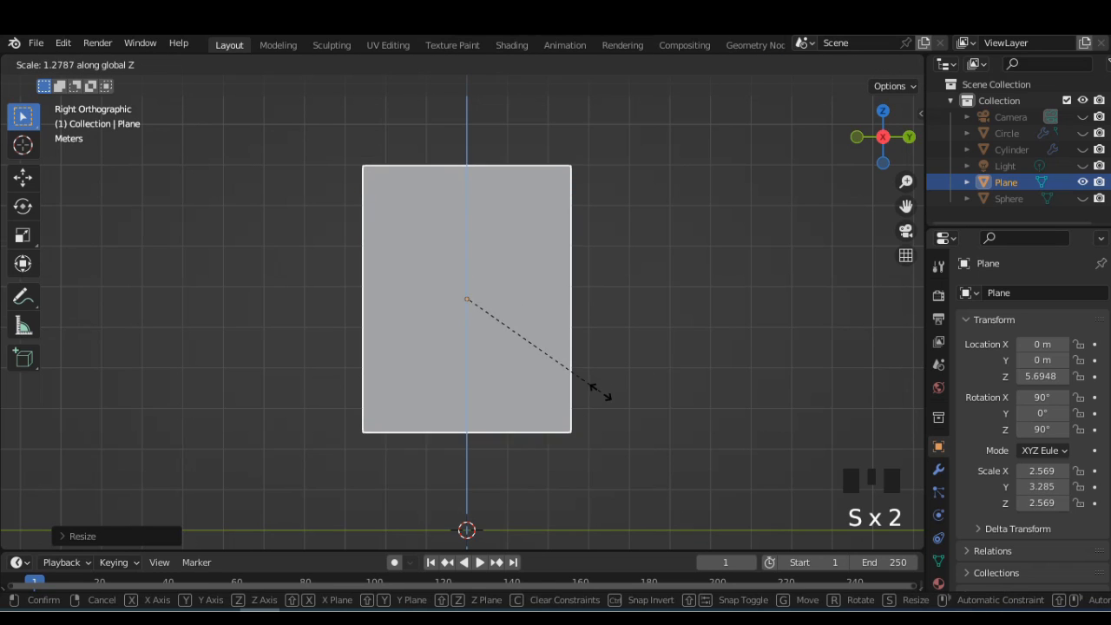
click(609, 399)
Divide the plane in Edit Mode with six vertical and five horizontal loop cuts.
key(Tab)
key(ctrl+r)
scroll(468, 300, up, 4)
scroll(463, 171, up, 1)
click(463, 171)
right_click(463, 171)
key(ctrl+r)
scroll(463, 171, up, 4)
click(463, 171)
right_click(464, 171)
scroll(463, 171, down, 1)
shift+middle_drag(463, 171, 455, 249)
Narrow the plane's top row of vertices.
drag(392, 219, 533, 254)
drag(334, 188, 557, 250)
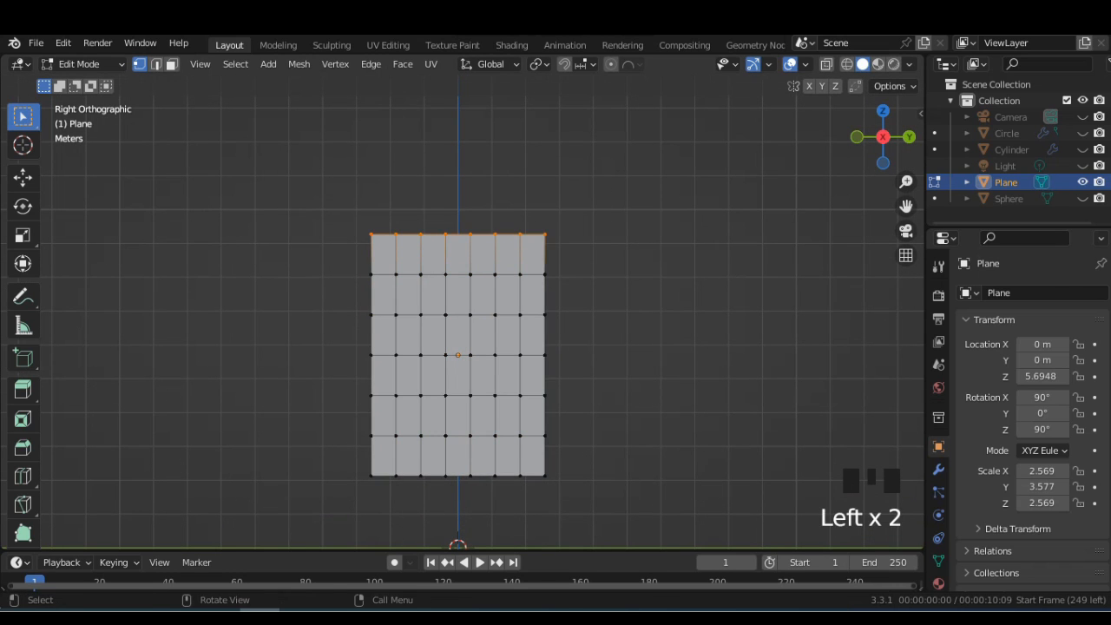
key(s)
click(640, 240)
Raise the top row's inner vertices along Z in progressively smaller groups to form a rounded, pointed top.
key(g)
key(z)
click(507, 228)
drag(429, 198, 489, 235)
key(g)
key(z)
click(489, 226)
drag(447, 197, 474, 222)
key(g)
key(z)
click(473, 211)
Scale the two middle vertex columns along Y until they lie close together as a thin central strip.
drag(439, 182, 488, 497)
key(s)
key(y)
click(514, 372)
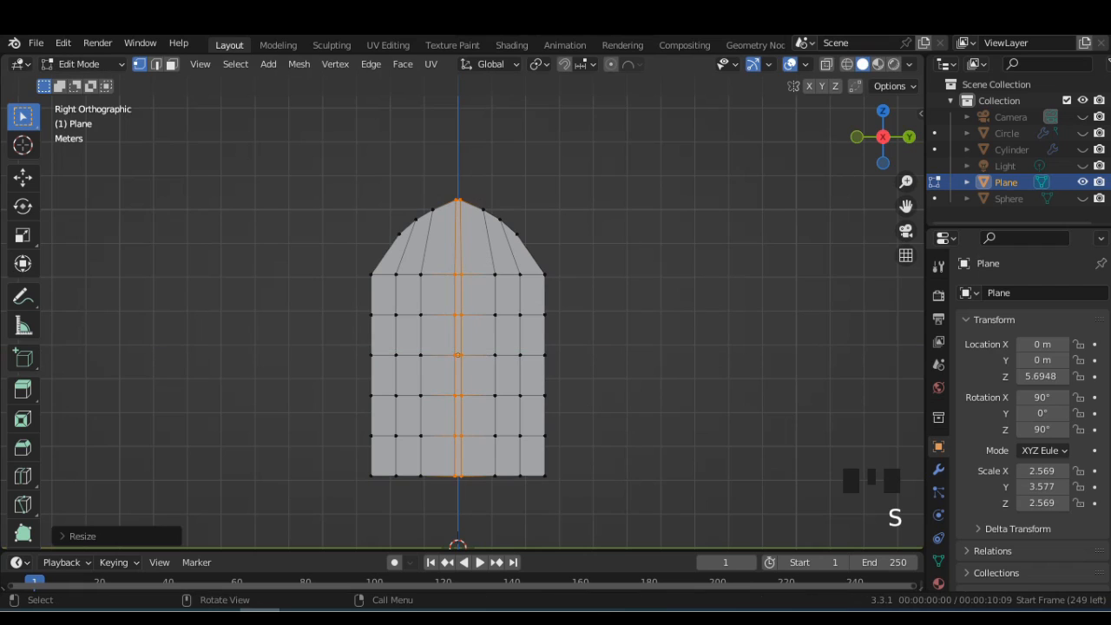
Narrow the second vertex row and the two outer vertex pairs of the top row to taper the leaf's shoulders.
drag(599, 281, 605, 283)
key(s)
click(610, 295)
drag(373, 226, 599, 250)
key(s)
click(583, 256)
drag(390, 214, 576, 225)
key(s)
click(520, 224)
Raise the leaf's tip vertices along Z to make the point sharper.
click(458, 201)
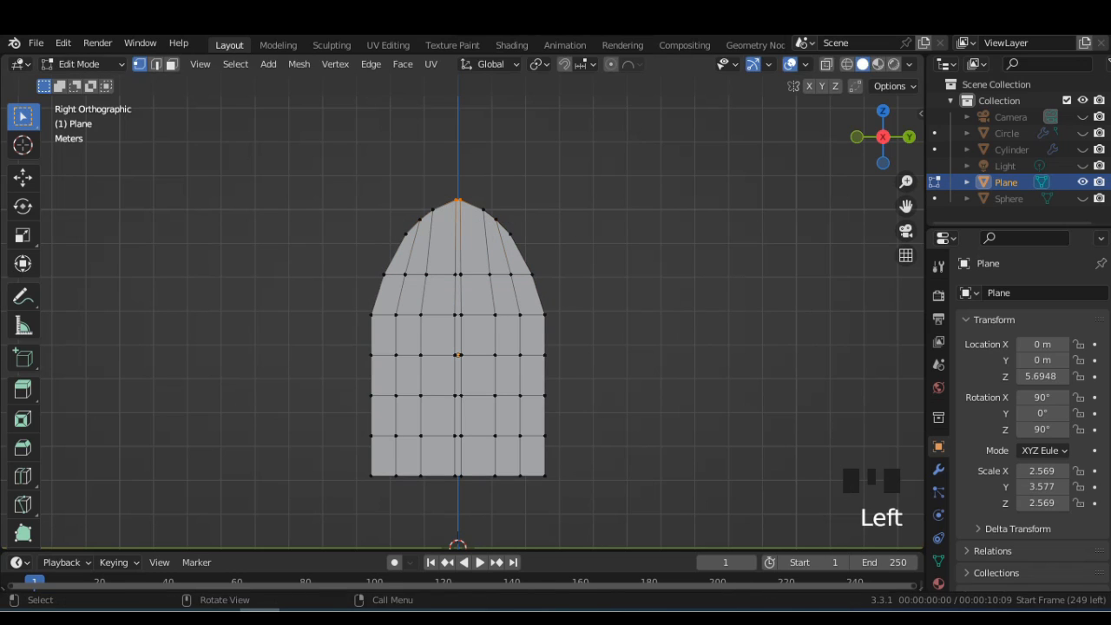
key(g)
key(z)
click(459, 186)
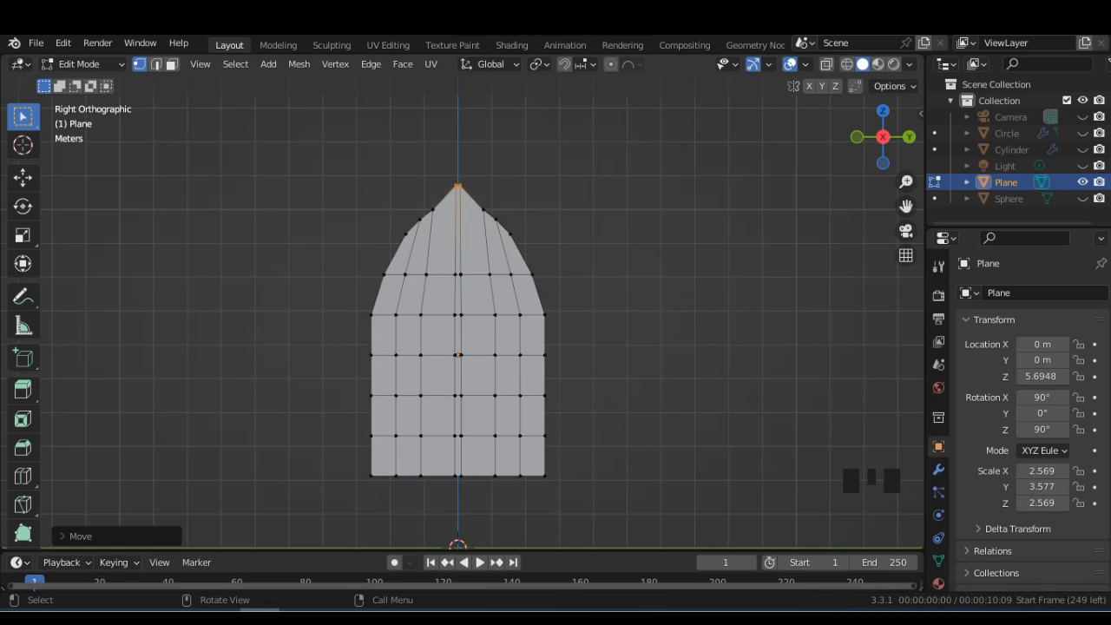
Widen the second vertex row from the bottom so the leaf's base flares outward.
drag(347, 335, 564, 369)
drag(340, 420, 577, 453)
key(s)
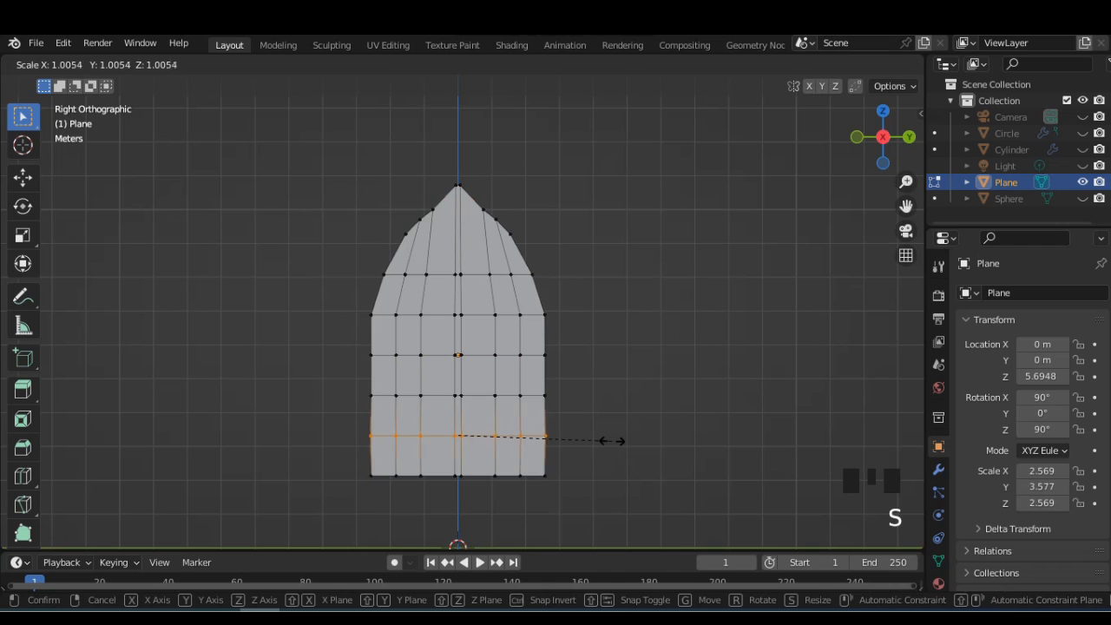
click(652, 447)
Raise the bottom centre vertices along Z into a notch and bring the adjacent vertex pair slightly closer together.
click(455, 476)
key(g)
key(z)
click(457, 458)
click(421, 476)
shift+click(496, 475)
key(s)
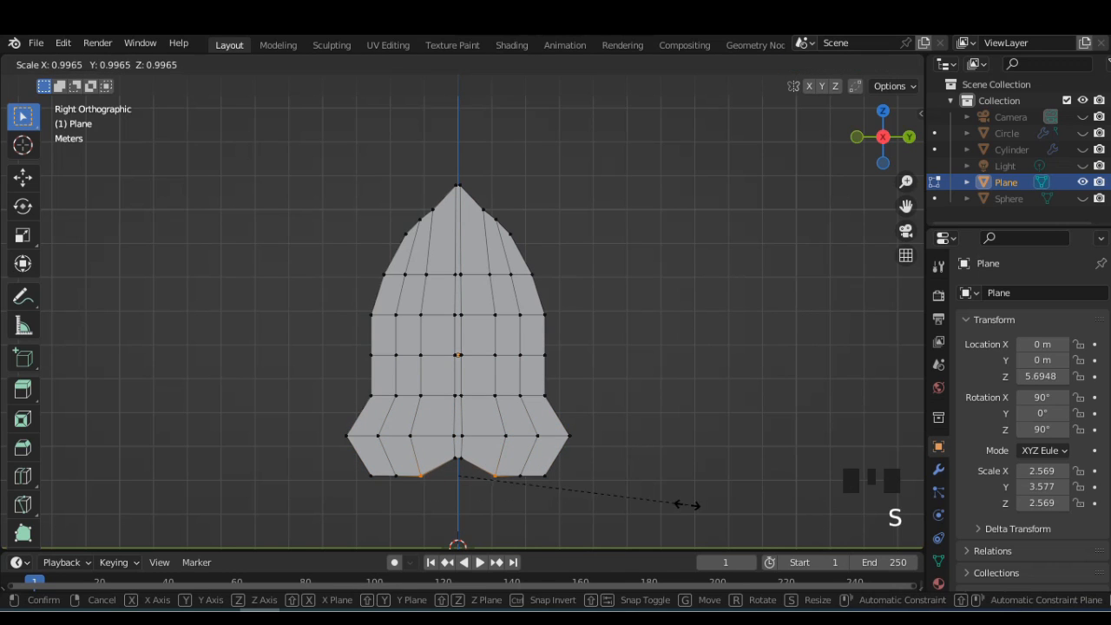
click(642, 510)
Lower the next pair of bottom vertices outward from the notch along Z to form two pointed lobes.
click(396, 476)
shift+click(519, 476)
key(g)
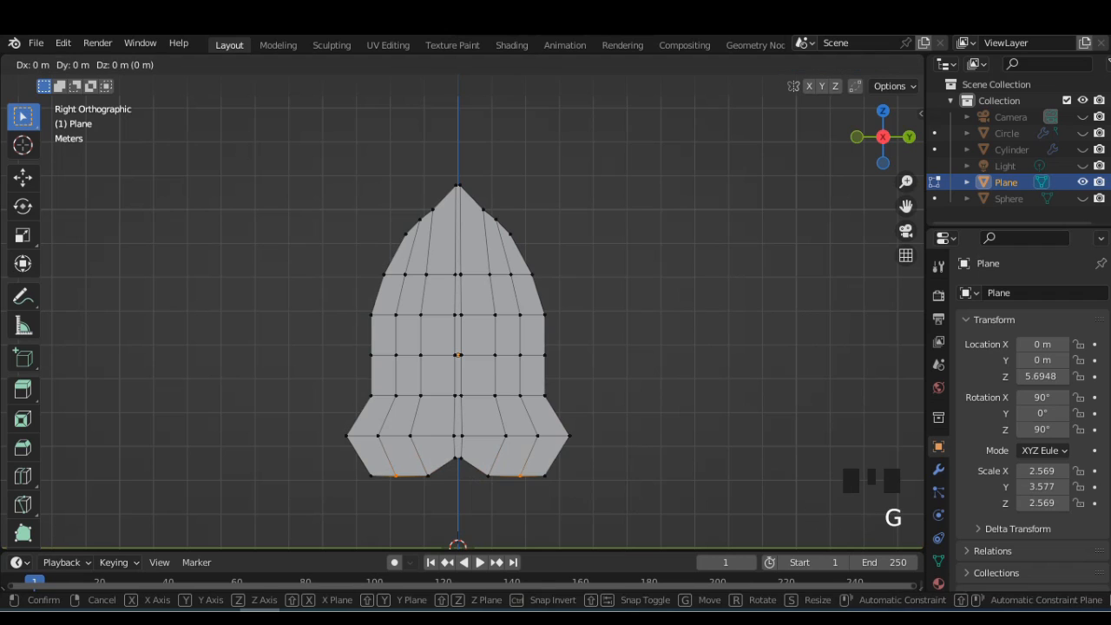
key(z)
click(521, 494)
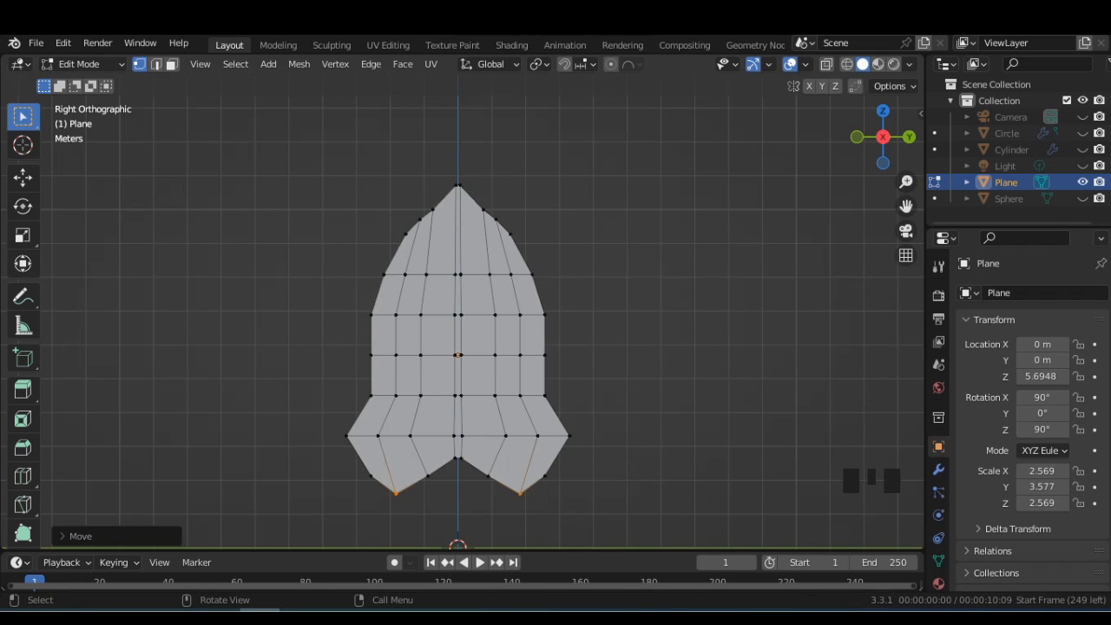
Widen the vertex row just above the flared base and narrow the two rows above the middle so the leaf's sides taper evenly upward.
alt+click(408, 395)
key(s)
click(640, 417)
alt+click(532, 315)
key(s)
click(659, 337)
alt+click(522, 274)
key(s)
click(639, 293)
Scale the three upper vertex pairs below the leaf's tip inward to smooth the taper toward the point.
alt+click(507, 232)
key(s)
click(586, 262)
alt+click(499, 222)
key(s)
click(547, 227)
alt+click(495, 210)
key(s)
click(512, 214)
key(Tab)
key(Tab)
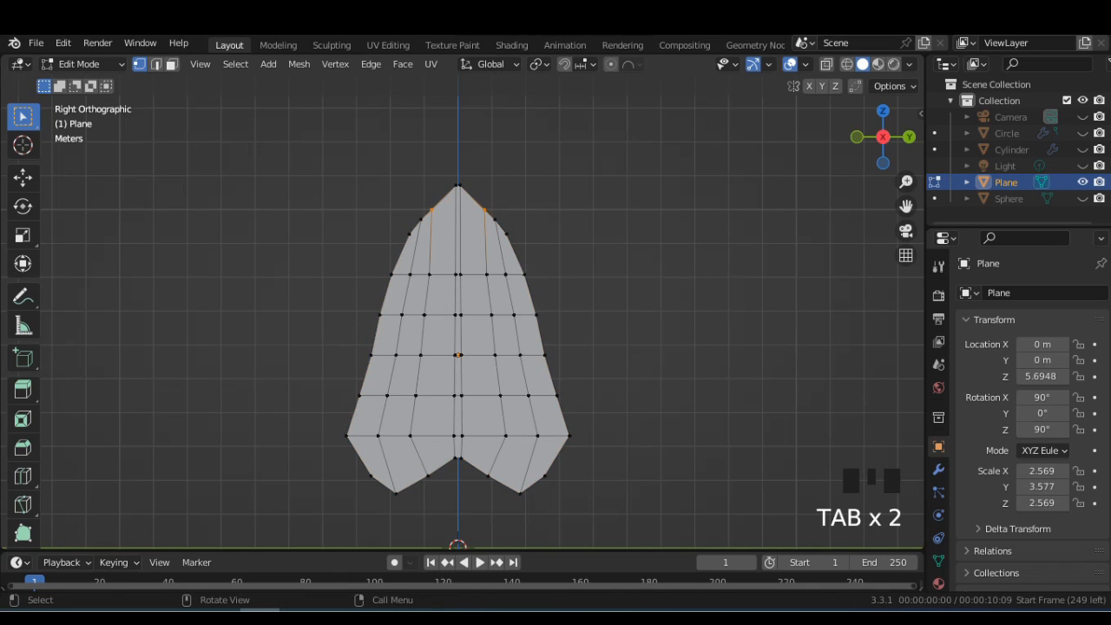
Enable the wireframe overlay and add a Subdivision Surface modifier to the leaf.
key(Tab)
click(805, 65)
click(704, 341)
click(938, 469)
click(988, 292)
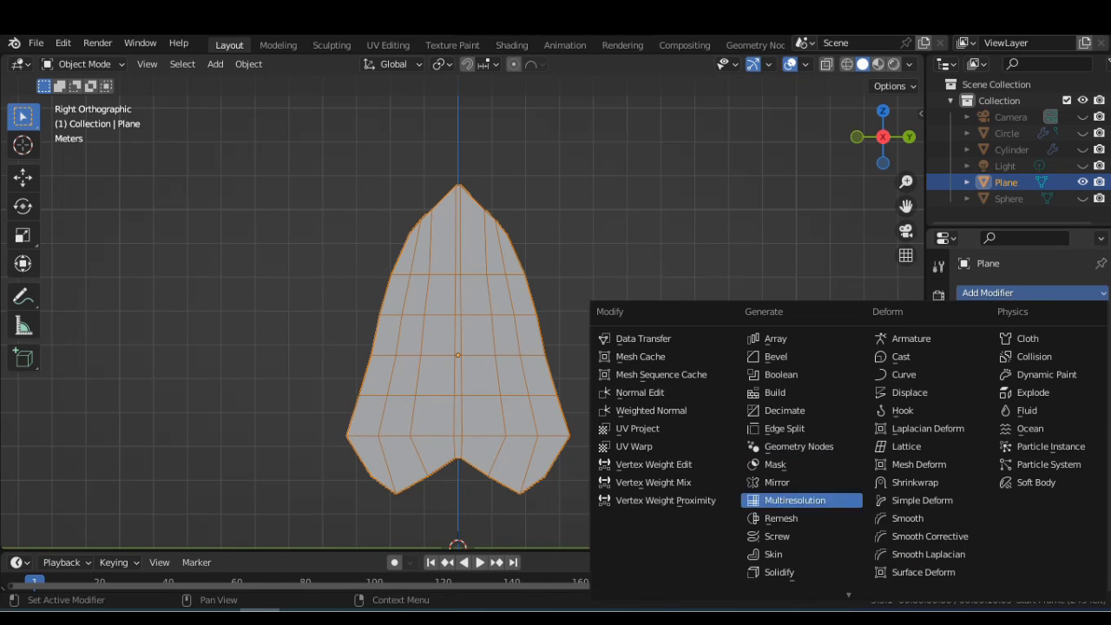
click(789, 538)
key(Tab)
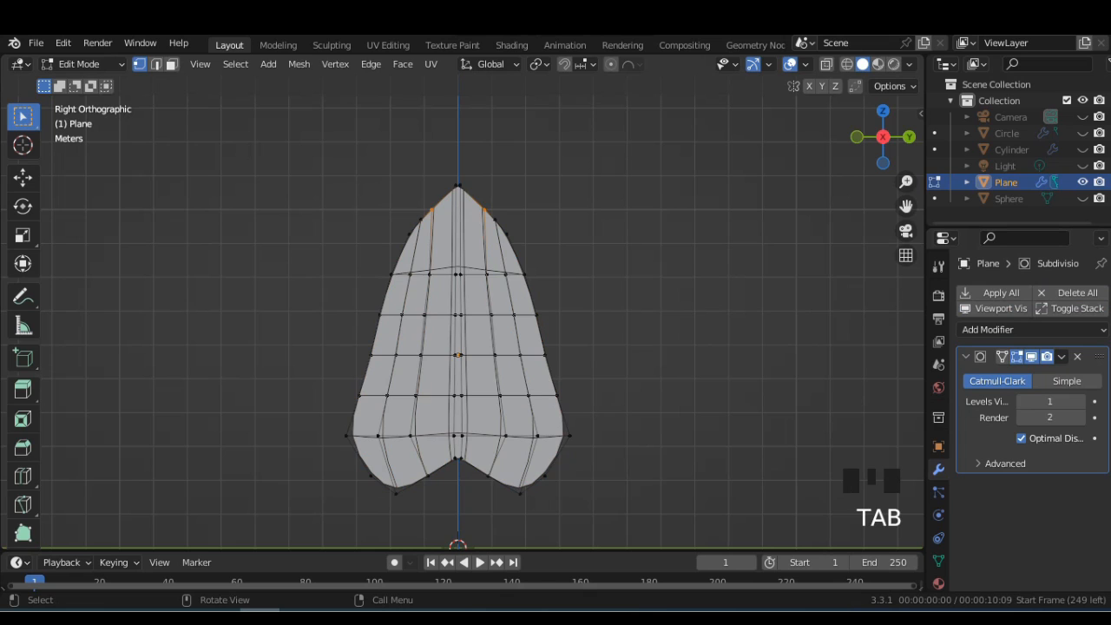
key(Tab)
key(Tab)
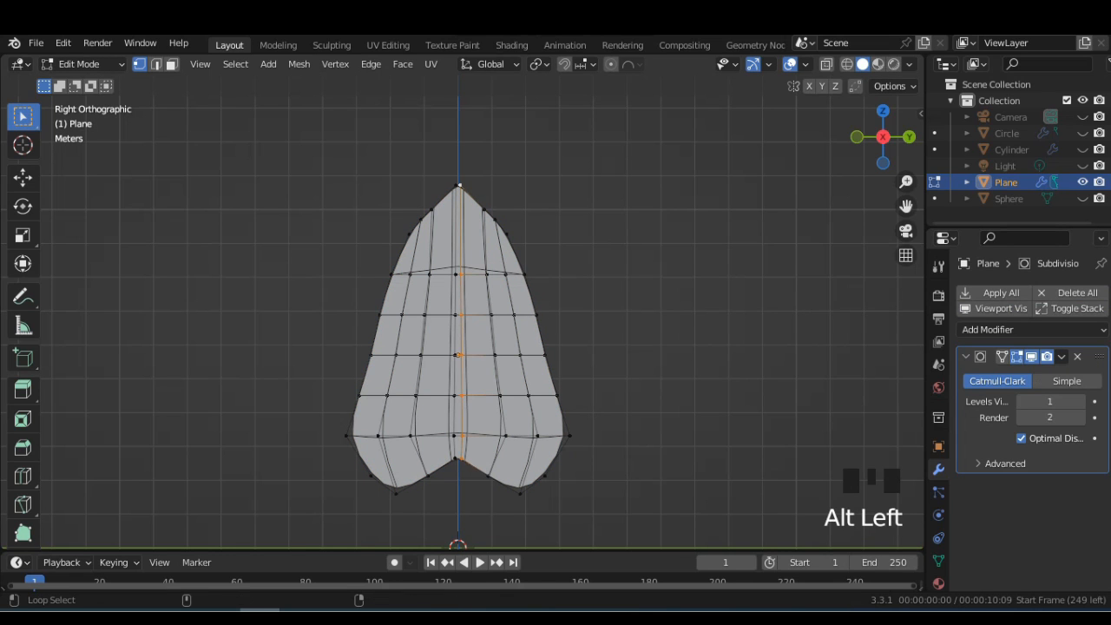
Bridge the two vertical edge loops on either side of the leaf's centre line.
right_click(556, 238)
mouse_move(520, 192)
click(677, 192)
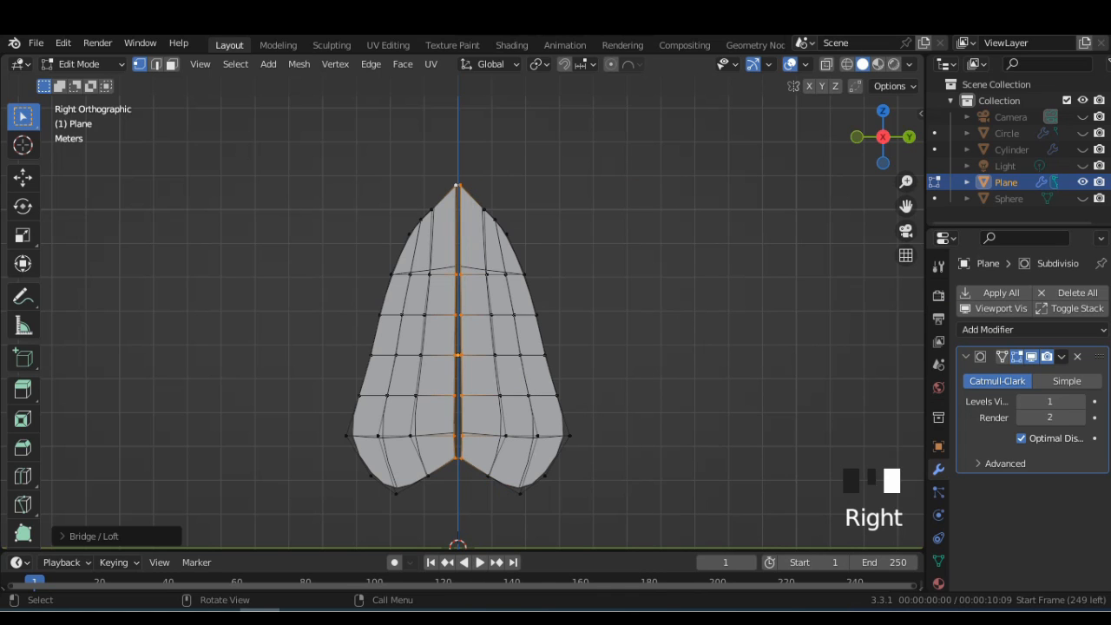
key(Tab)
scroll(460, 330, down, 1)
key(Tab)
Raise the bottom centre vertices along Z to deepen the notch between the lobes.
drag(384, 213, 548, 236)
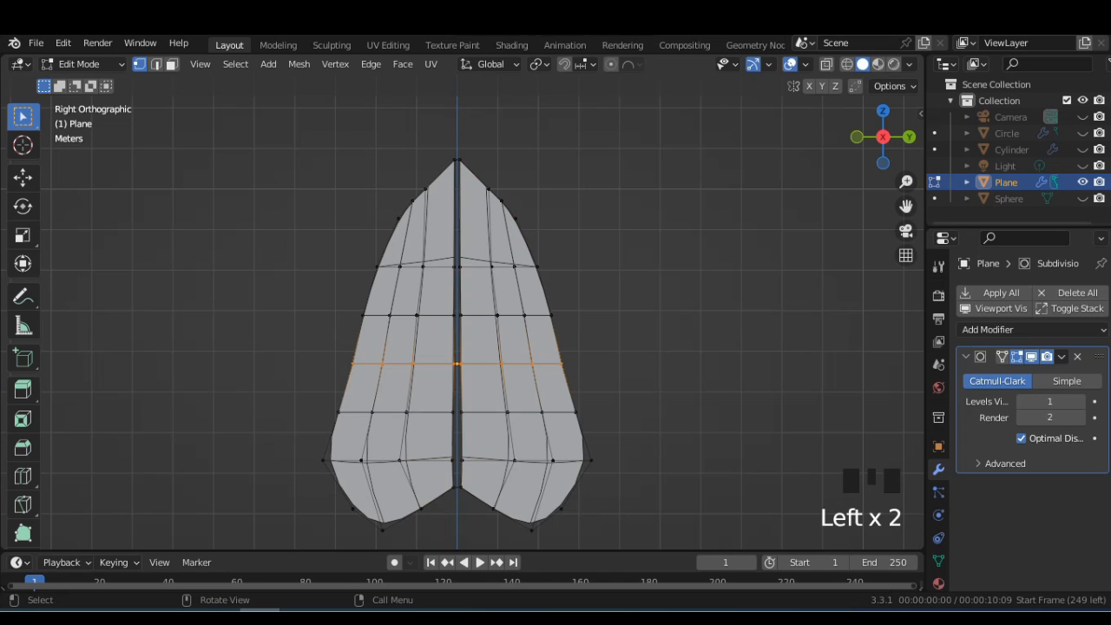
click(457, 486)
key(g)
key(z)
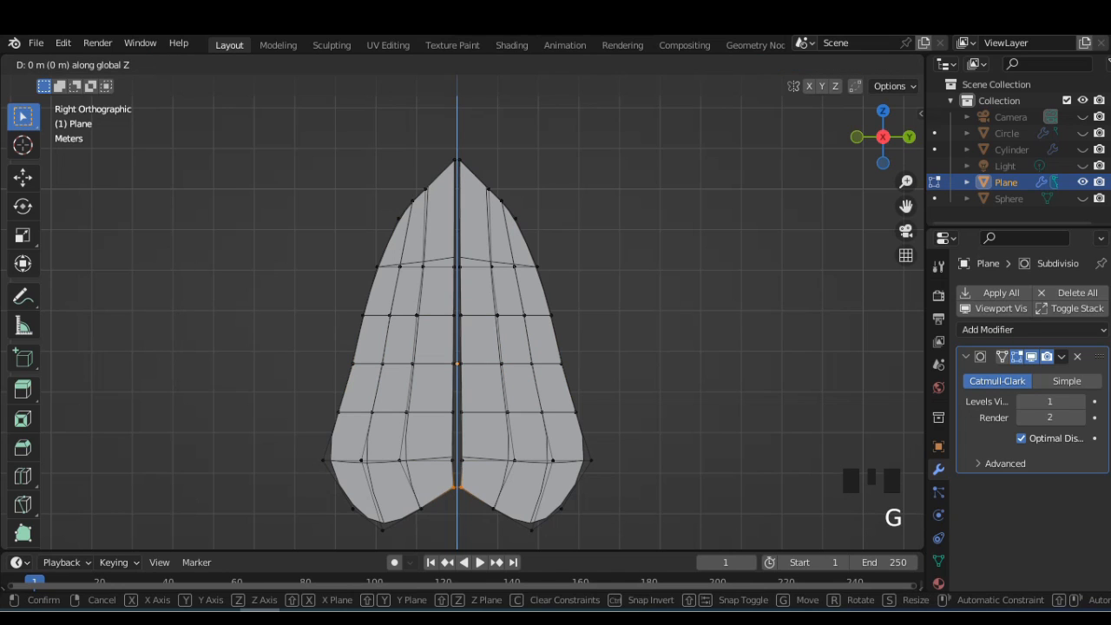
click(458, 471)
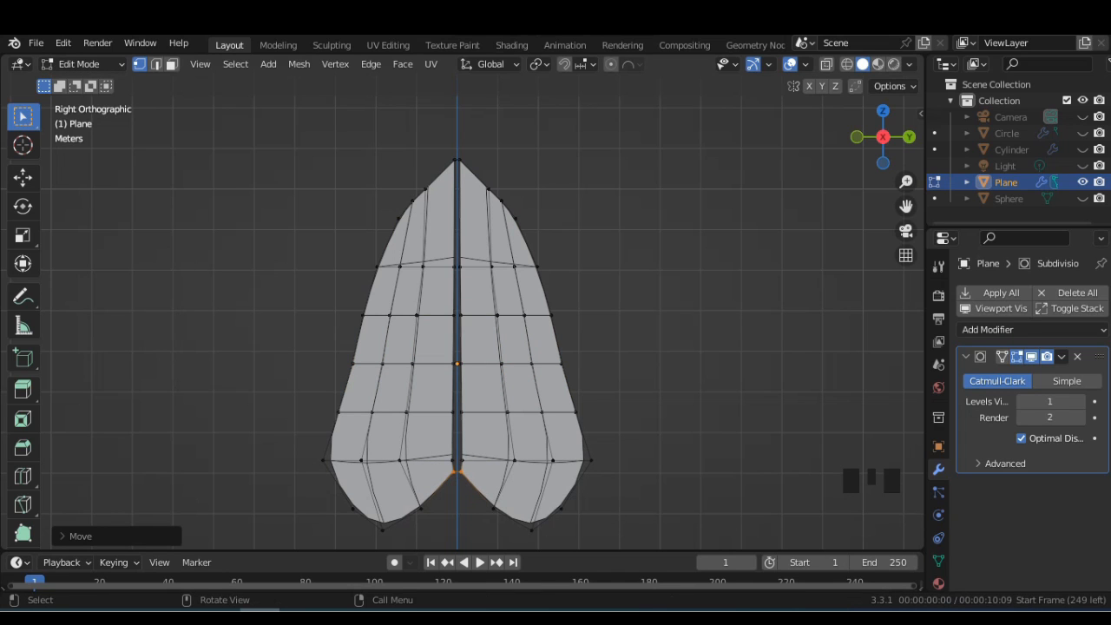
Scale the lowest pair of upper edge vertices inward and widen the leaf's middle vertex row slightly.
drag(380, 211, 555, 236)
key(s)
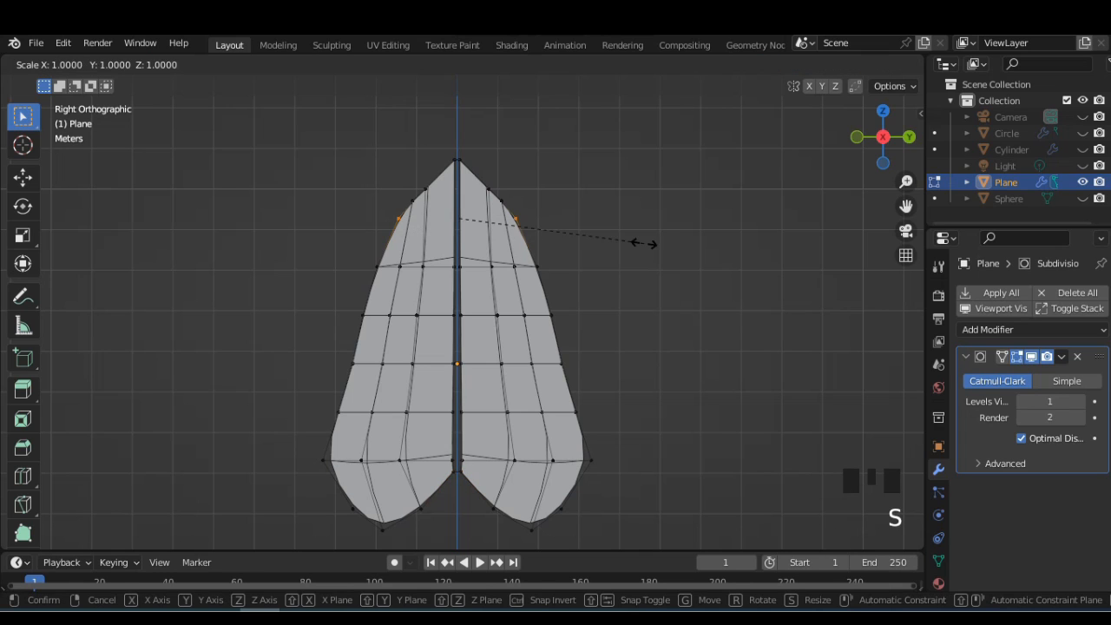
click(620, 249)
alt+click(357, 364)
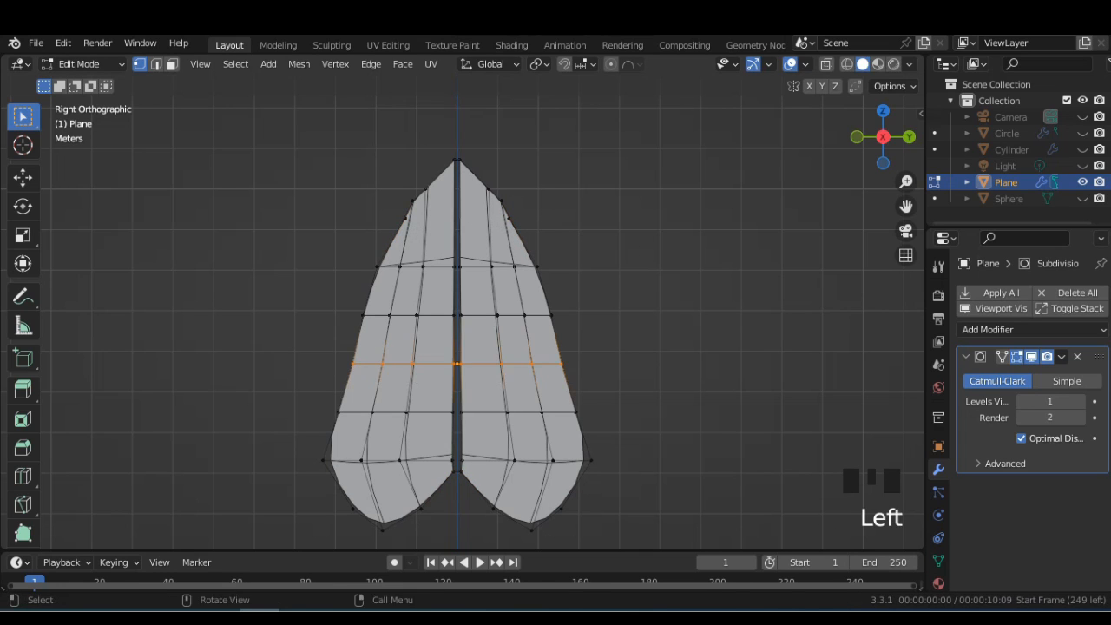
key(s)
click(647, 384)
Scale the two vertex pairs nearest the tip inward, raising the topmost pair slightly to sharpen the leaf's point.
drag(388, 194, 524, 209)
key(s)
click(548, 207)
drag(415, 170, 500, 195)
key(g)
click(549, 196)
key(s)
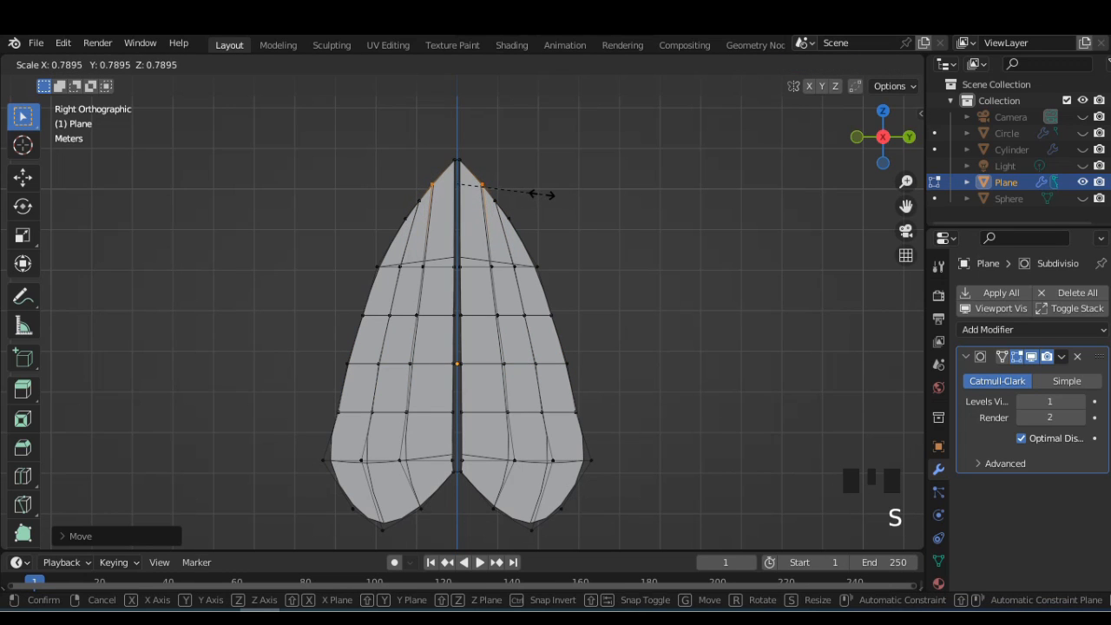
click(542, 194)
Add a Decimate modifier set to Un-Subdivide with 1 iteration and set the subdivision's viewport level to 2.
key(Tab)
click(1032, 329)
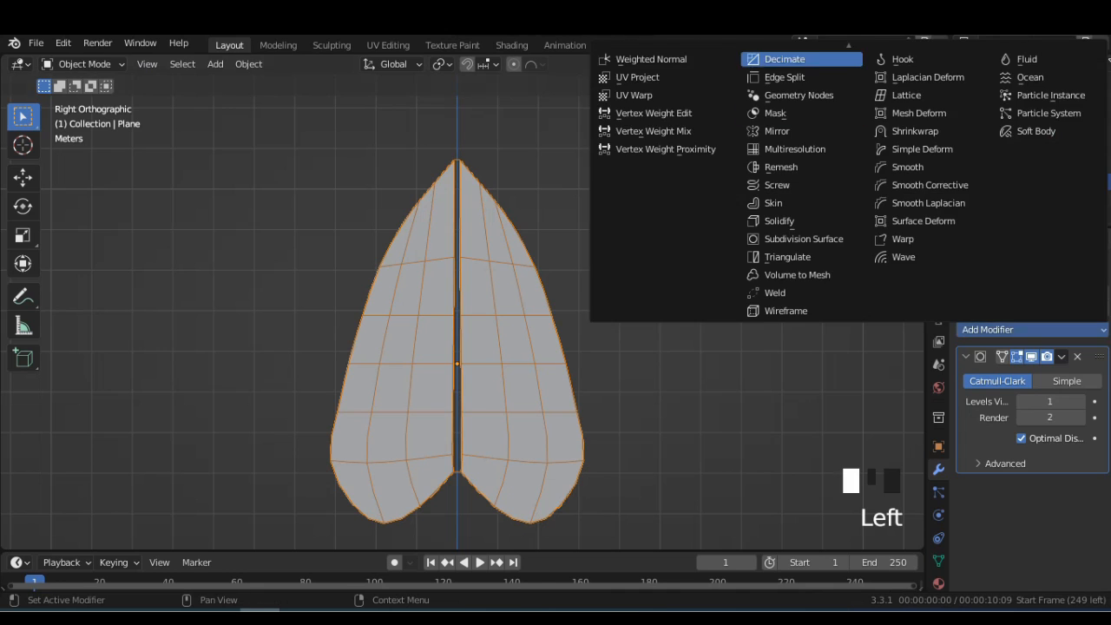
click(785, 59)
click(1031, 509)
click(1081, 531)
click(1081, 401)
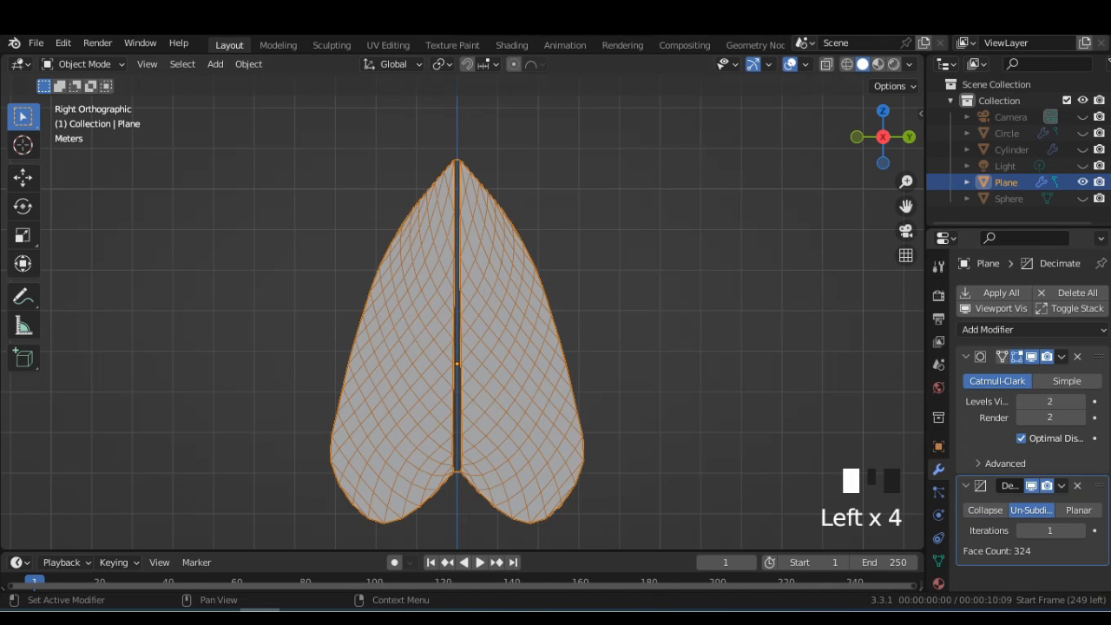
Keep the subdivision's viewport level at 2 and apply both the Subdivision Surface and Decimate modifiers to the leaf mesh.
shift+middle_drag(456, 347, 457, 321)
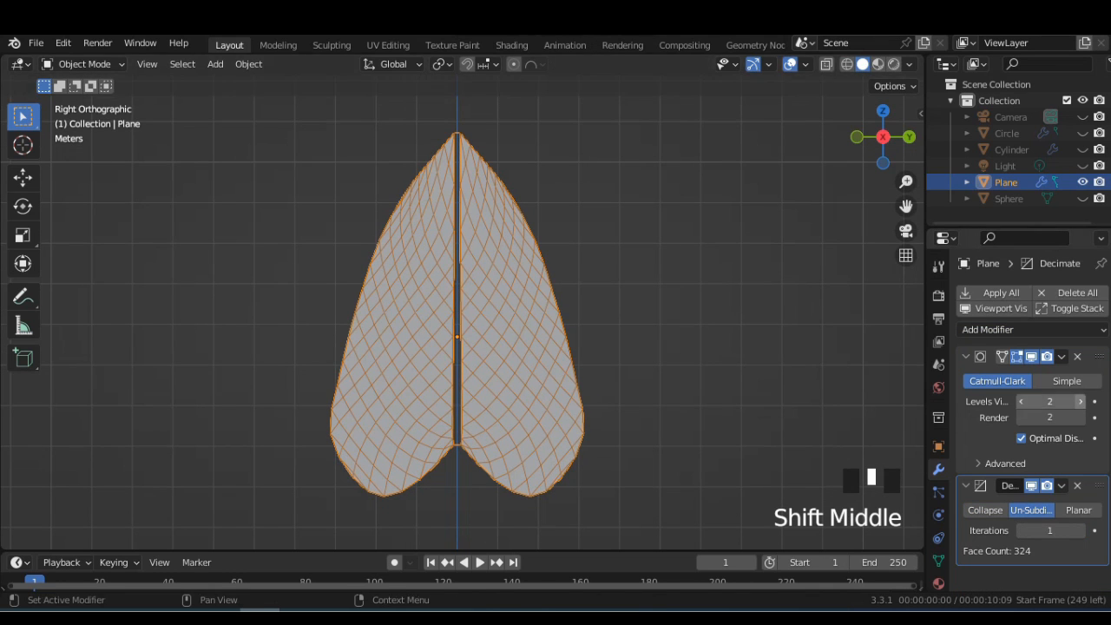
click(1080, 401)
click(1021, 401)
click(1061, 356)
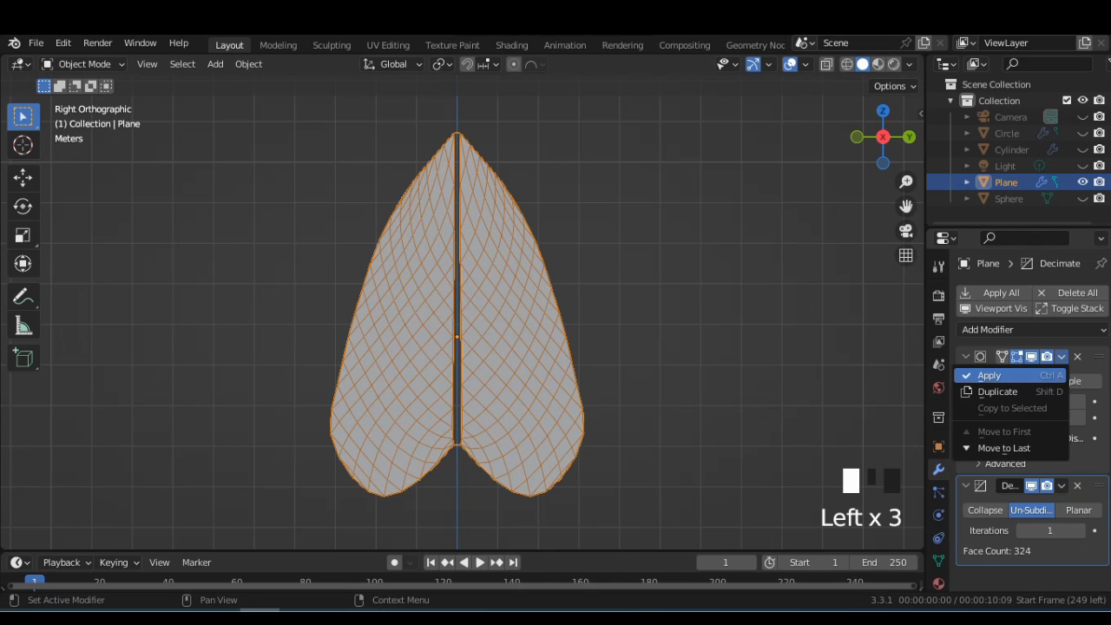
click(989, 375)
key(Tab)
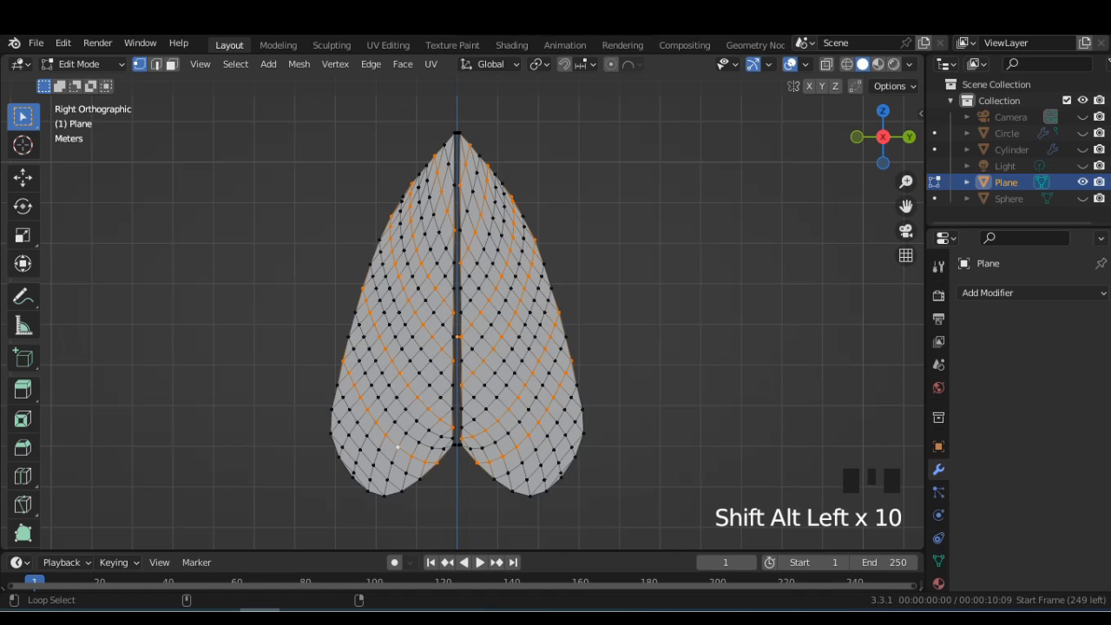
Select spaced diagonal edge loops on both halves of the leaf and move them out of its plane to form vein ridges.
key(ctrl+z)
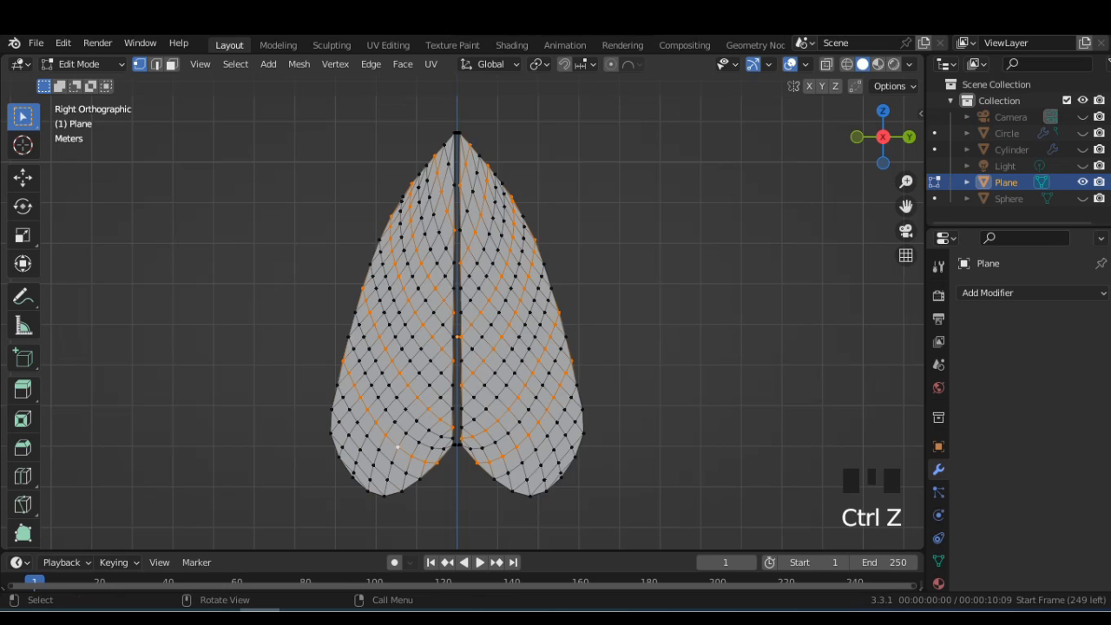
middle_drag(462, 313, 441, 327)
key(KP_3)
scroll(461, 312, up, 2)
scroll(461, 312, down, 1)
ctrl+click(384, 473)
ctrl+click(384, 473)
ctrl+click(385, 473)
ctrl+click(384, 473)
ctrl+click(385, 473)
middle_drag(384, 473, 501, 437)
key(g)
click(470, 435)
key(Tab)
key(Tab)
Add a Subdivision Surface modifier with viewport level 2 to the ridged leaf and turn off the wireframe overlay.
click(987, 293)
click(804, 525)
middle_drag(607, 447, 555, 451)
click(806, 64)
key(Tab)
key(Tab)
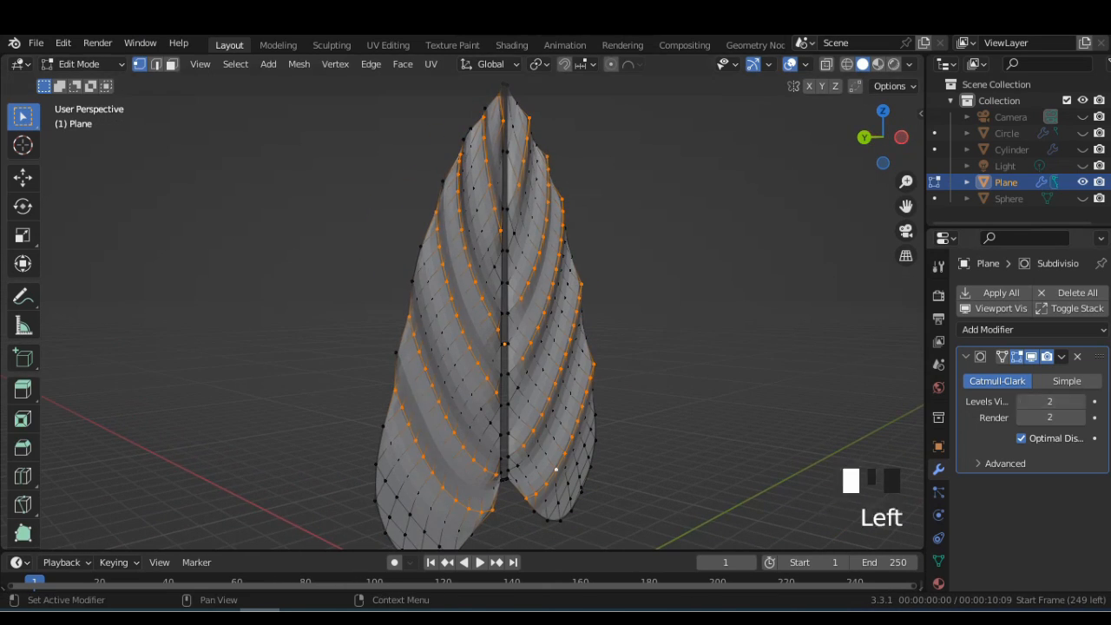
Try extruding the selected vein loops with the viewport subdivision level at 1, and undo the attempt.
click(1021, 401)
key(e)
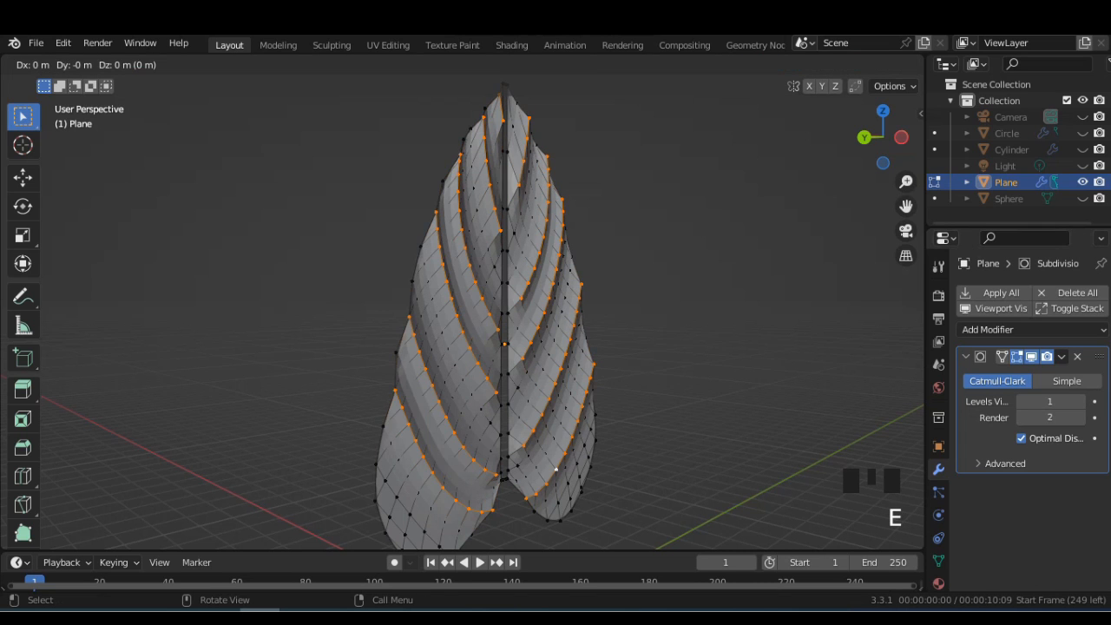
key(Escape)
middle_drag(556, 470, 611, 462)
key(Tab)
click(1081, 401)
middle_drag(659, 417, 525, 410)
scroll(555, 408, up, 1)
key(ctrl+z)
key(ctrl+z)
key(ctrl+z)
key(Tab)
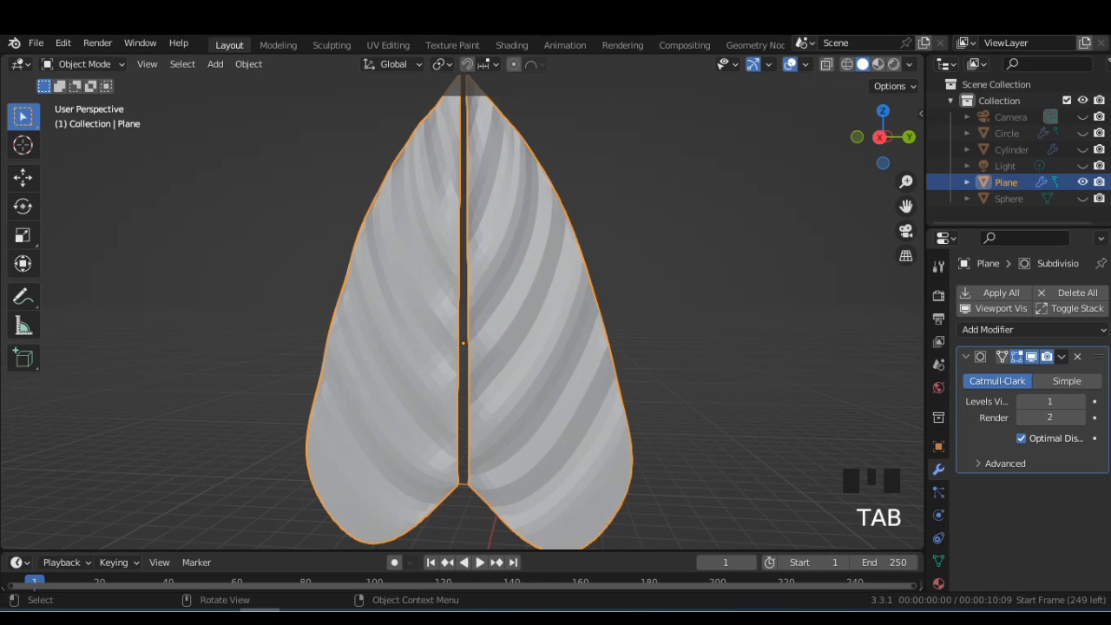
Set the leaf's viewport subdivision level to 2 and check the smoothed veins.
middle_drag(659, 410, 691, 408)
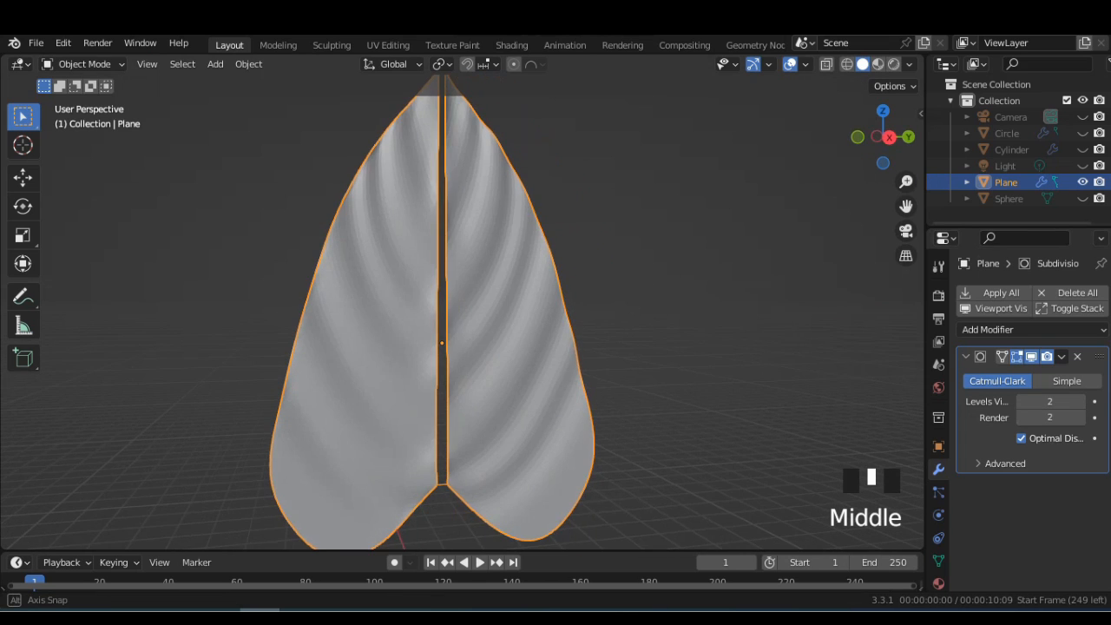
scroll(442, 312, down, 2)
scroll(442, 313, up, 1)
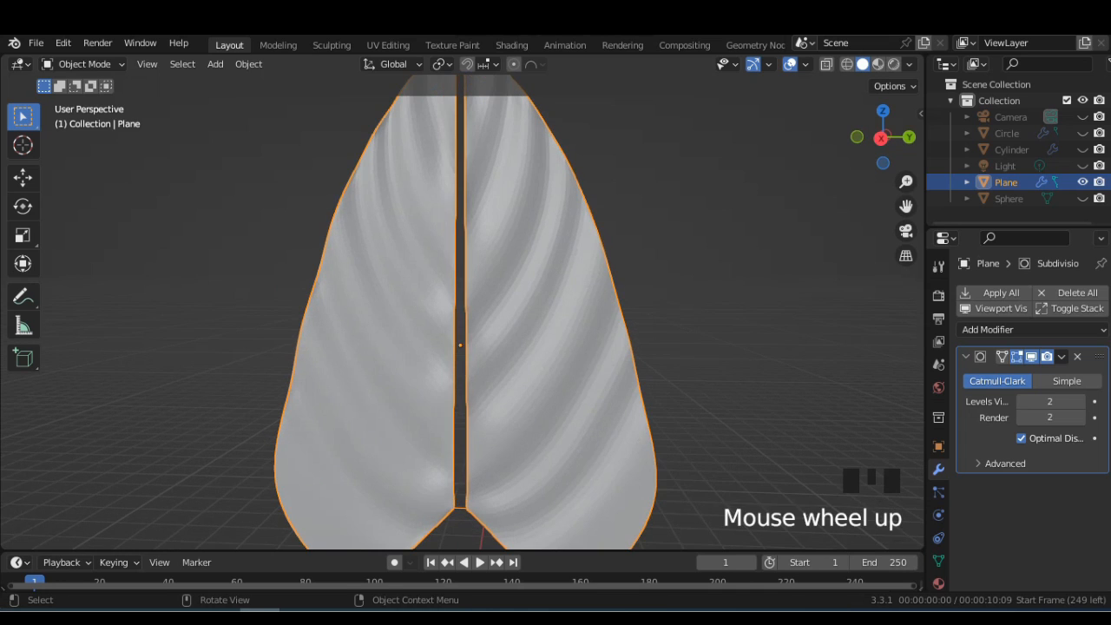
Select the vertices along both sides of the central gap in wireframe and scale them along Y to about 0.39.
key(Tab)
click(882, 137)
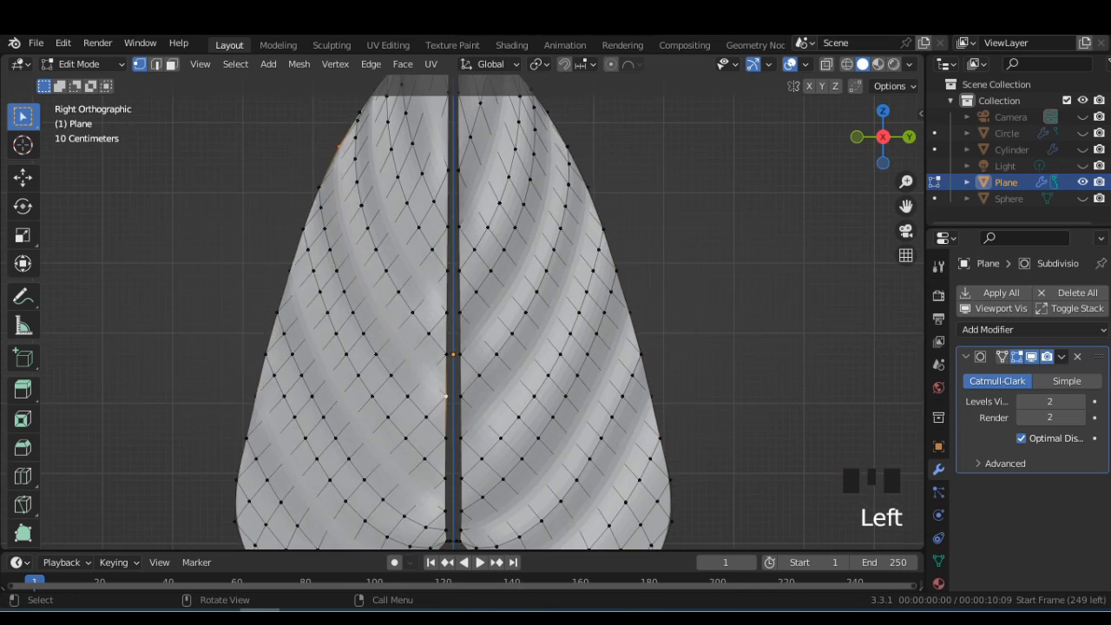
scroll(460, 313, down, 3)
key(shift+z)
scroll(460, 313, up, 2)
shift+middle_drag(460, 312, 460, 406)
click(452, 149)
shift+drag(445, 218, 460, 301)
shift+middle_drag(474, 393, 478, 308)
shift+drag(453, 292, 469, 422)
scroll(454, 448, up, 3)
scroll(461, 313, up, 2)
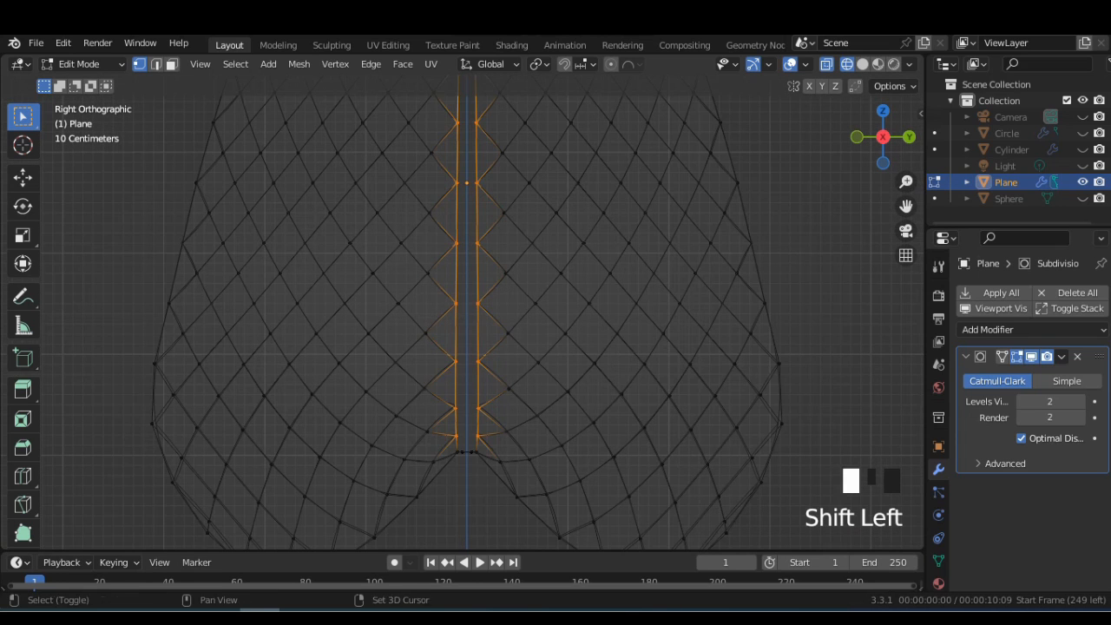
key(shift+z)
scroll(460, 347, down, 4)
shift+middle_drag(460, 347, 442, 464)
scroll(443, 465, up, 1)
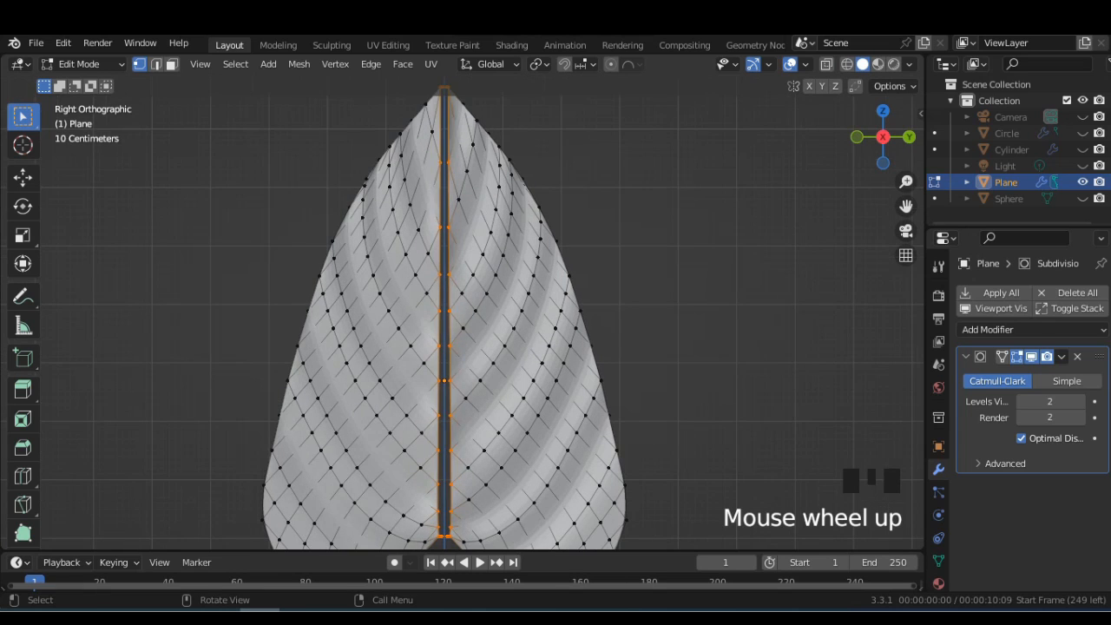
key(s)
key(y)
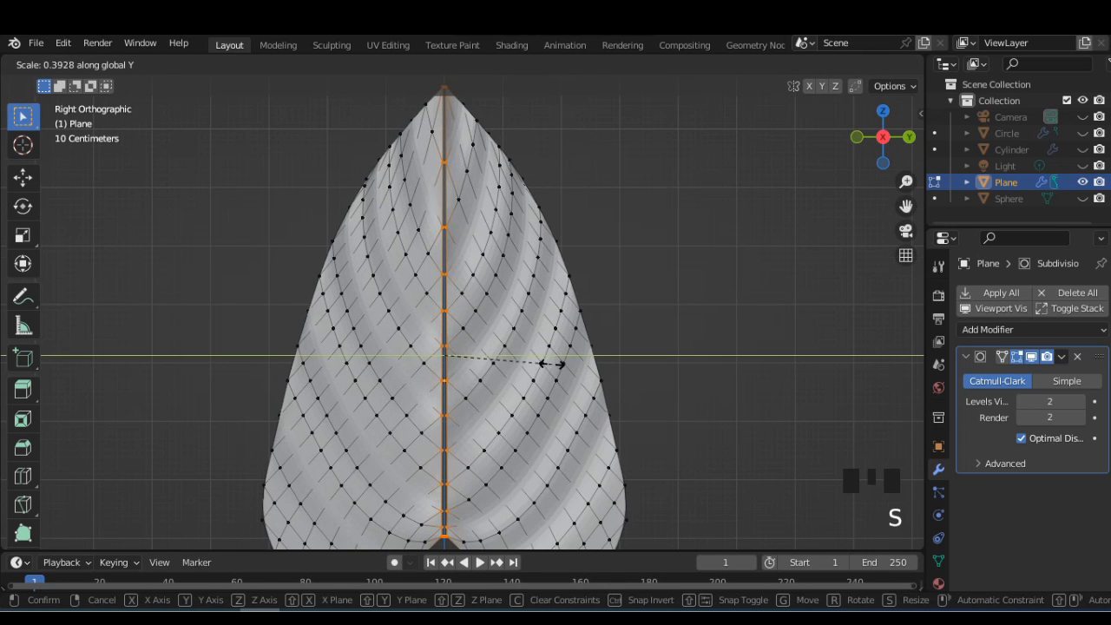
click(549, 364)
Try filling the central gap with a face and extruding it into a midrib, and undo the attempt.
key(f)
middle_drag(550, 364, 642, 373)
key(e)
click(460, 372)
key(e)
click(479, 373)
key(ctrl+z)
key(e)
click(528, 374)
key(Tab)
scroll(701, 374, up, 3)
scroll(686, 373, down, 2)
key(ctrl+z)
key(ctrl+z)
key(ctrl+z)
key(ctrl+z)
key(ctrl+z)
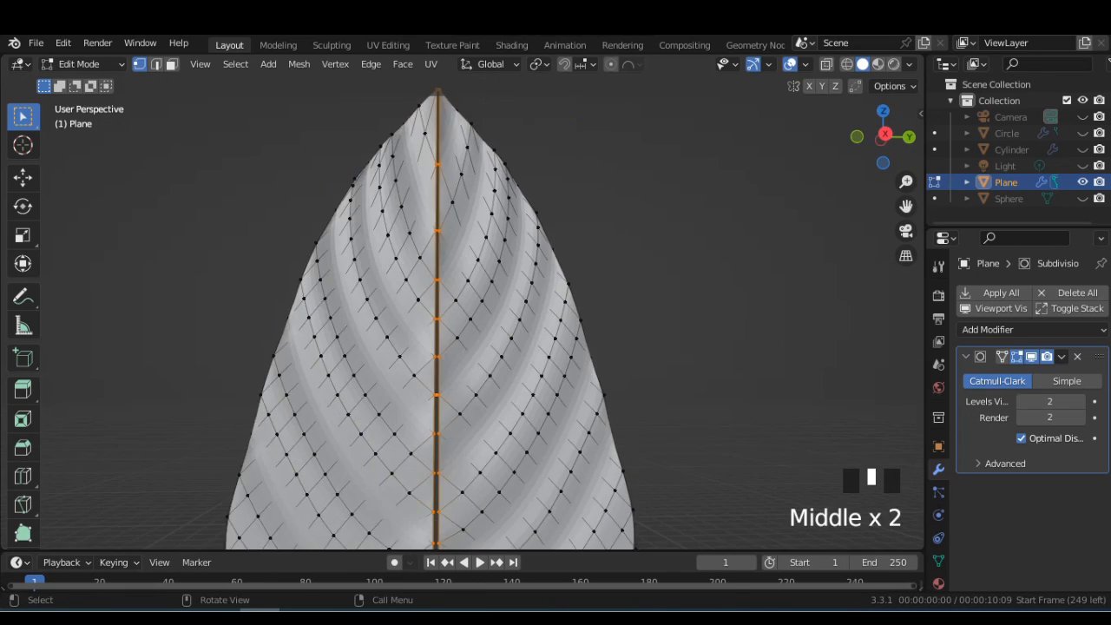
Scale the central gap's vertices along Y to about 0.23, and once more to bring both halves almost together.
scroll(643, 373, up, 6)
key(s)
key(y)
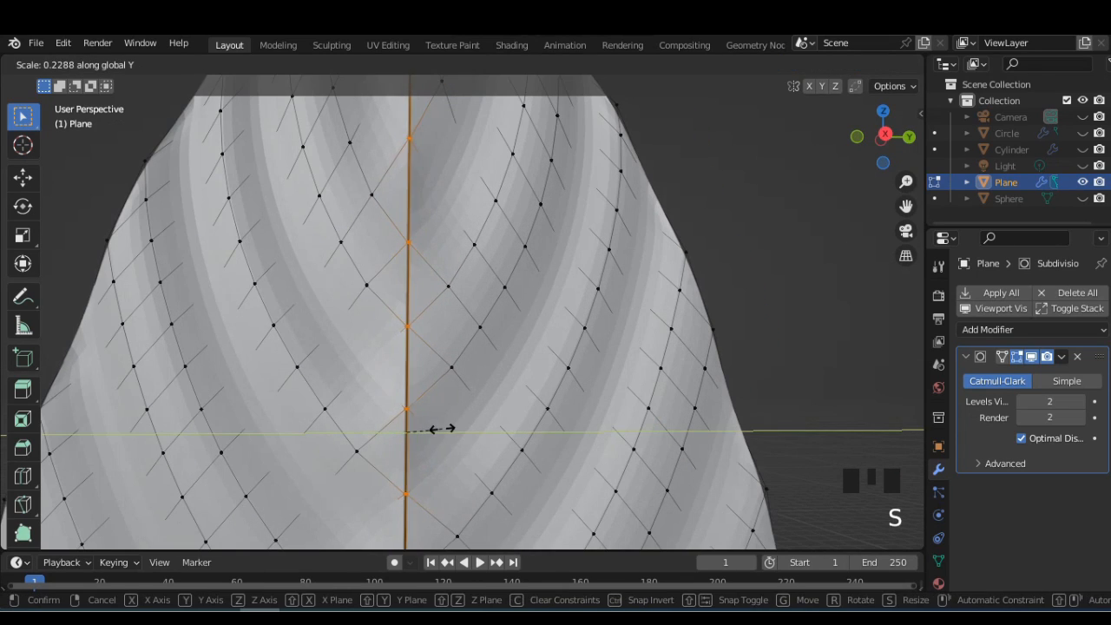
click(442, 428)
scroll(442, 429, down, 3)
scroll(442, 429, up, 7)
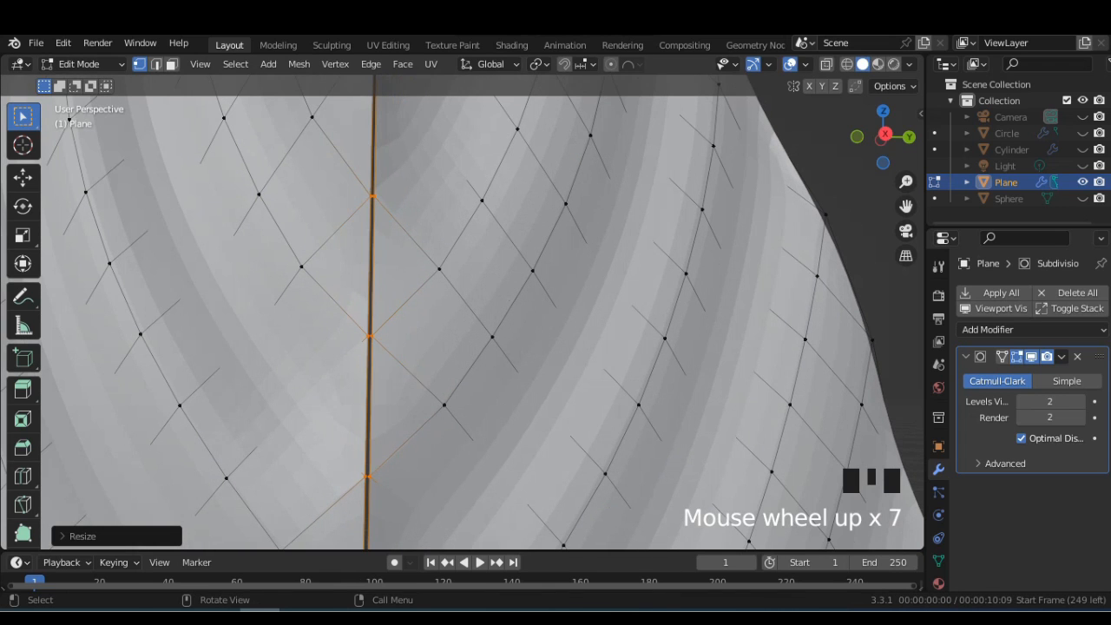
key(s)
key(y)
click(431, 458)
Try filling the narrowed central gap with a face, and undo the fill.
key(f)
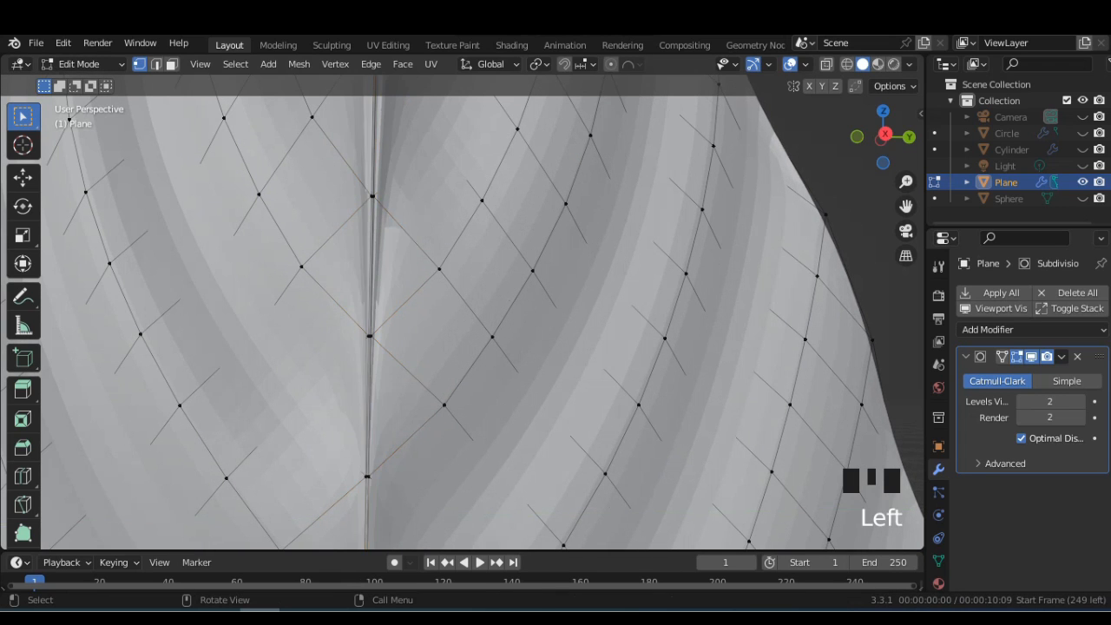
key(ctrl+z)
scroll(462, 313, down, 5)
Extrude the selected vertices along the leaf's centre line to form a midrib and inspect the result up close.
middle_drag(461, 313, 530, 317)
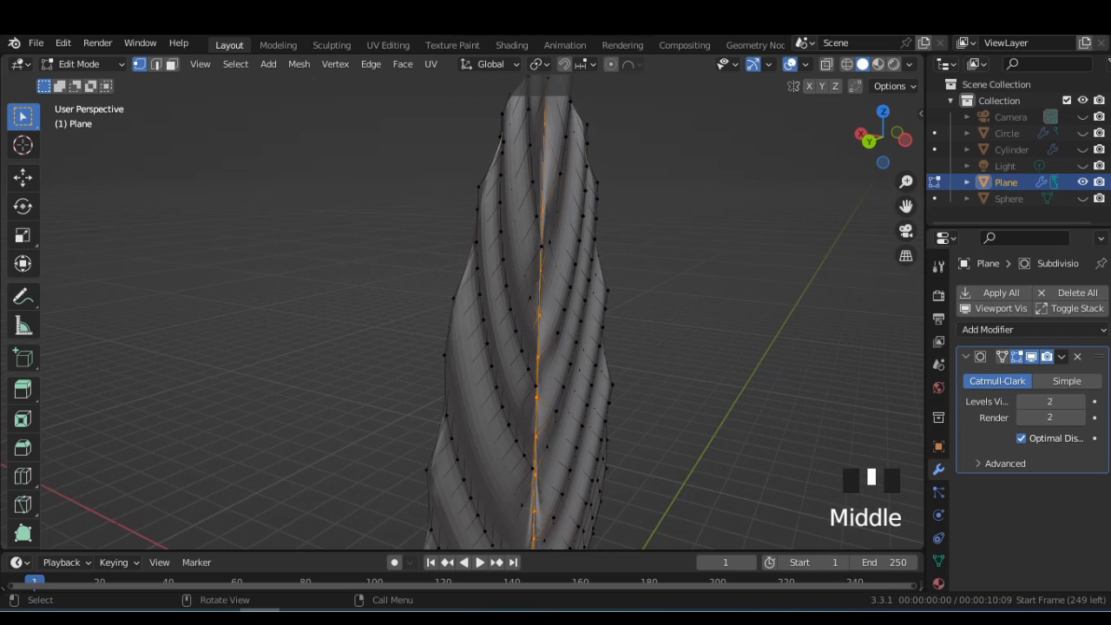
key(e)
key(e)
middle_drag(462, 312, 495, 312)
key(Tab)
scroll(462, 312, up, 9)
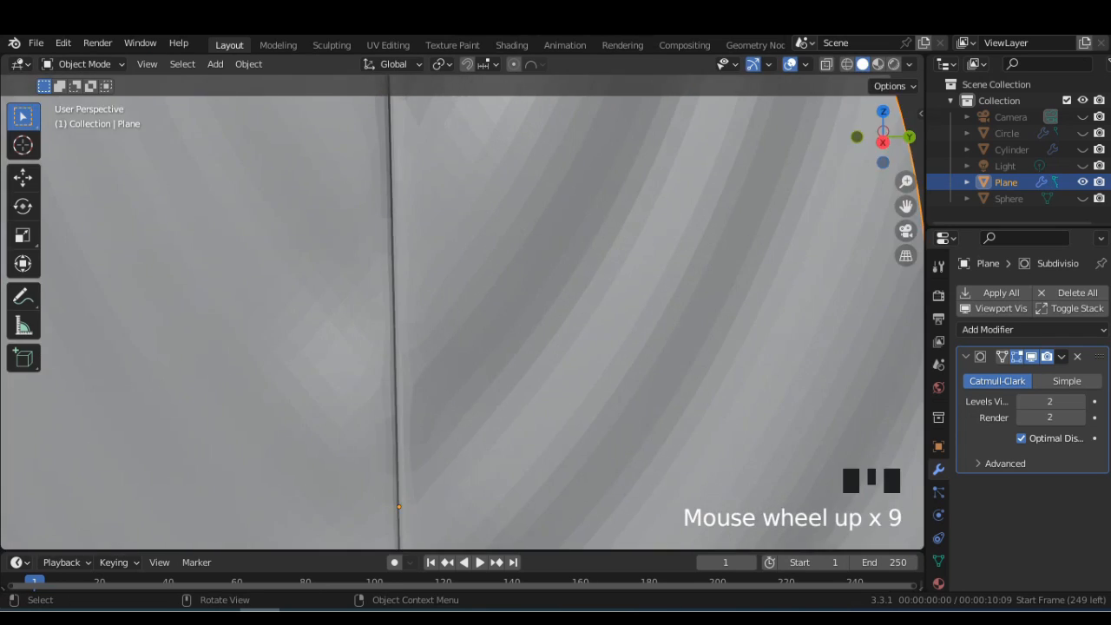
Set the leaf's Subdivision viewport level to 3.
scroll(462, 312, down, 10)
click(1080, 401)
middle_drag(556, 330, 356, 330)
scroll(527, 328, up, 2)
scroll(482, 321, down, 3)
Try applying the Subdivision modifier to the leaf, and undo it to get back to the editable vein loops.
click(1062, 357)
click(1025, 374)
scroll(556, 330, up, 2)
key(Tab)
key(Tab)
key(ctrl+z)
key(ctrl+z)
key(ctrl+z)
Extrude the selected vein edge loops on both leaf halves in place to sharpen the vein creases.
key(Tab)
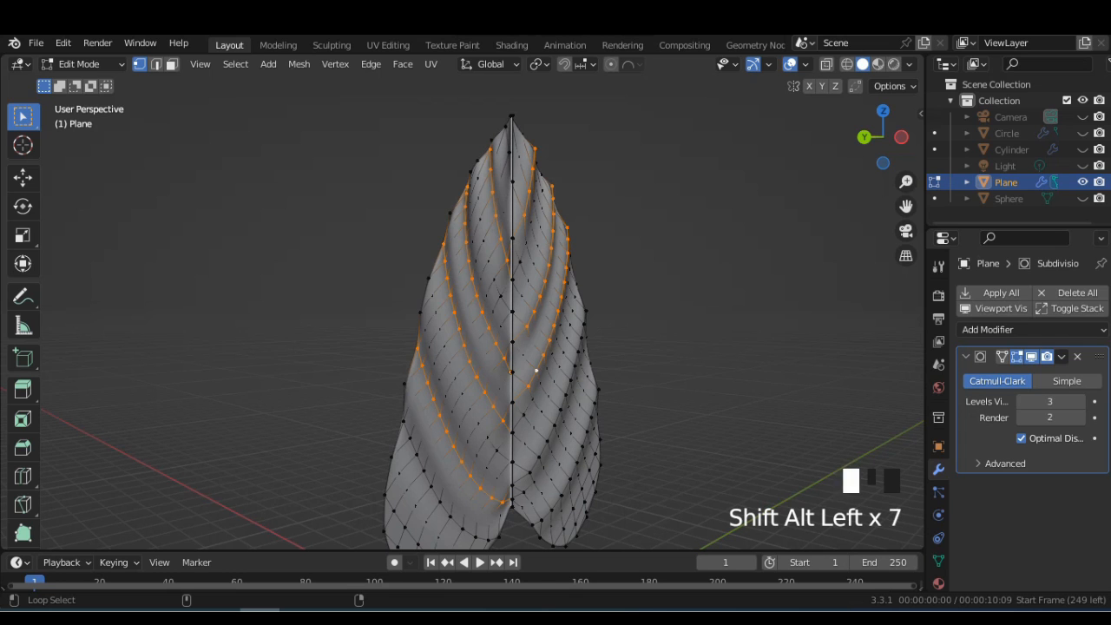
middle_drag(560, 409, 570, 423)
scroll(570, 424, down, 2)
middle_drag(399, 471, 451, 486)
middle_drag(452, 486, 486, 504)
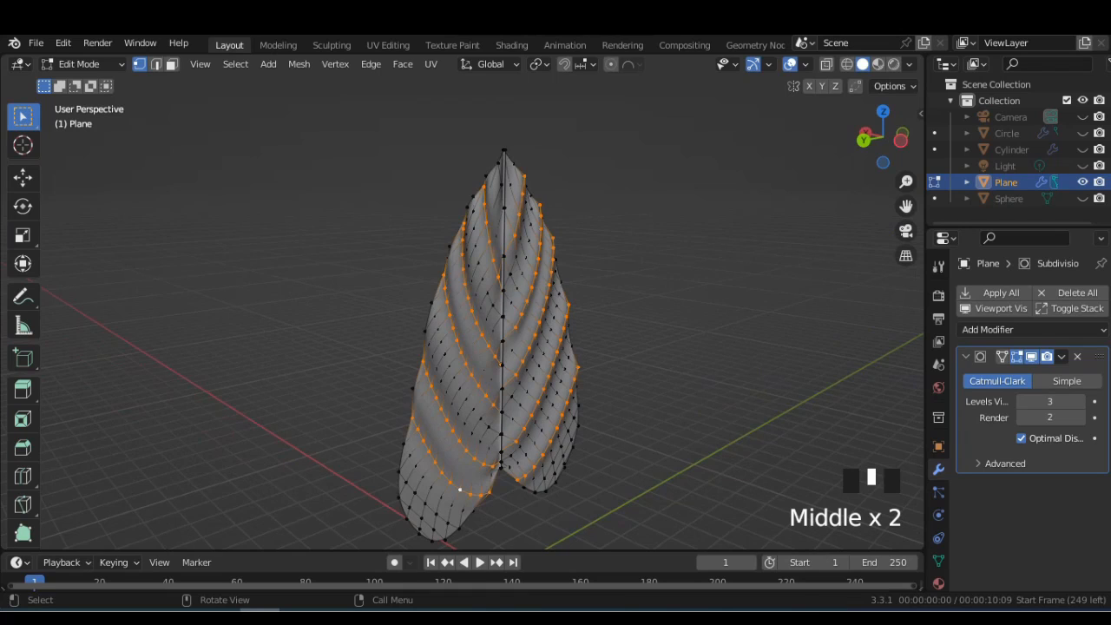
key(e)
click(486, 504)
Apply the Subdivision modifier to the leaf.
key(Tab)
middle_drag(416, 434, 612, 418)
scroll(599, 417, up, 2)
click(1061, 355)
click(981, 375)
Connect two opposite vertices across the notch at the leaf's base with an edge.
scroll(521, 347, down, 3)
middle_drag(468, 365, 542, 357)
scroll(543, 357, up, 3)
shift+middle_drag(543, 358, 543, 243)
scroll(532, 305, up, 5)
key(Tab)
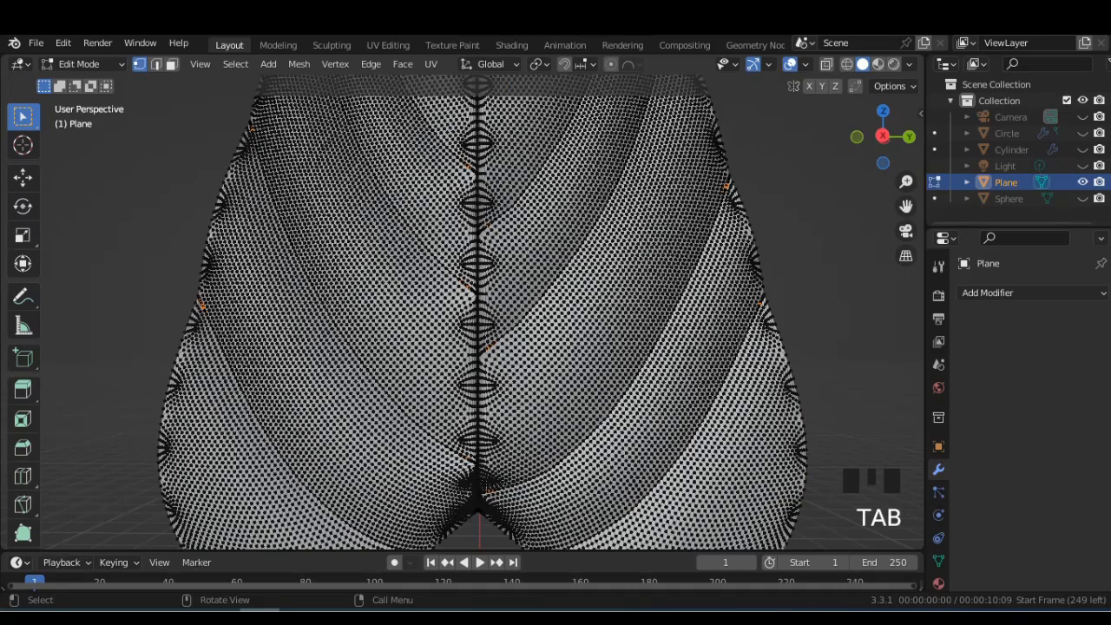
scroll(476, 347, up, 4)
shift+middle_drag(521, 364, 491, 304)
scroll(490, 304, up, 2)
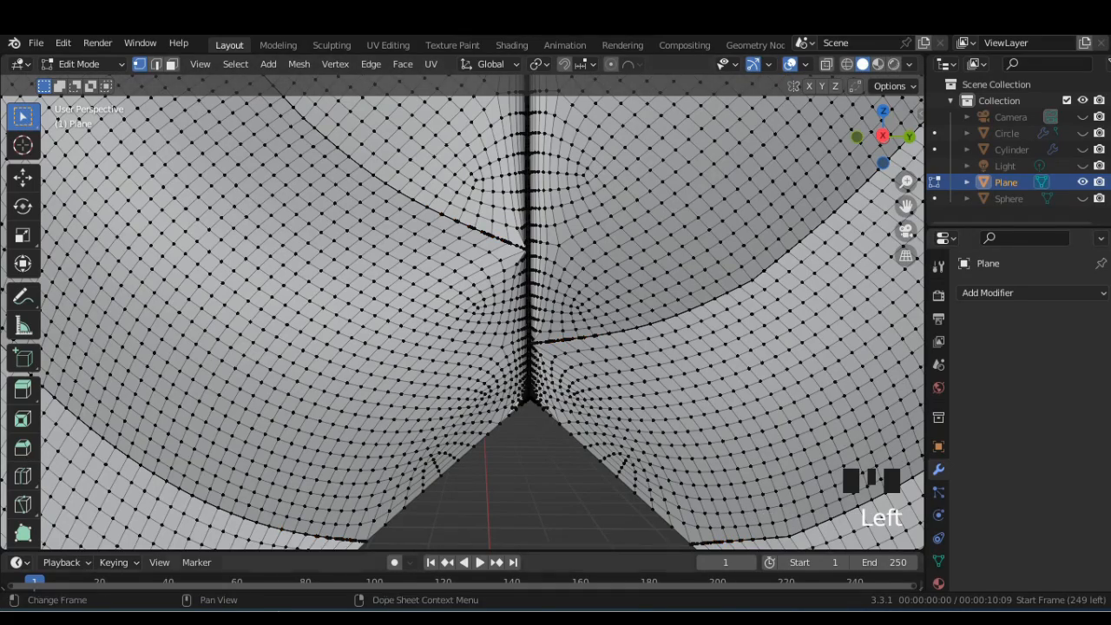
scroll(486, 321, down, 12)
click(883, 137)
click(883, 137)
scroll(451, 330, up, 7)
scroll(451, 329, up, 6)
scroll(462, 313, down, 1)
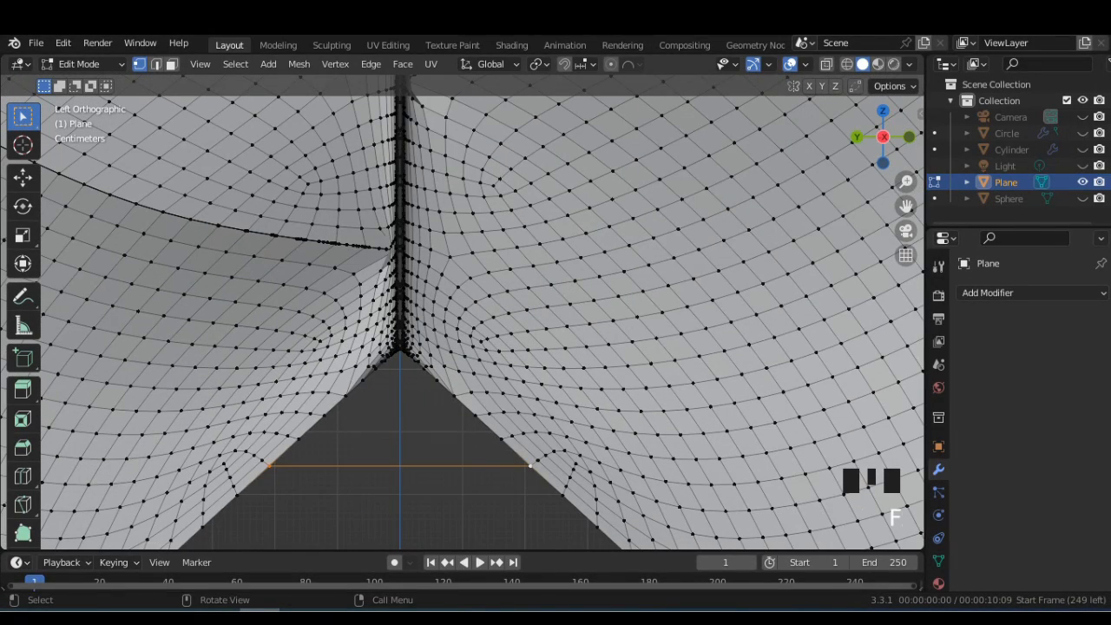
Select the notch's border vertices above the connecting edge on both sides and fill them with a triangular face.
scroll(463, 321, down, 2)
ctrl+drag(188, 519, 317, 429)
ctrl+drag(538, 446, 622, 523)
scroll(425, 339, up, 3)
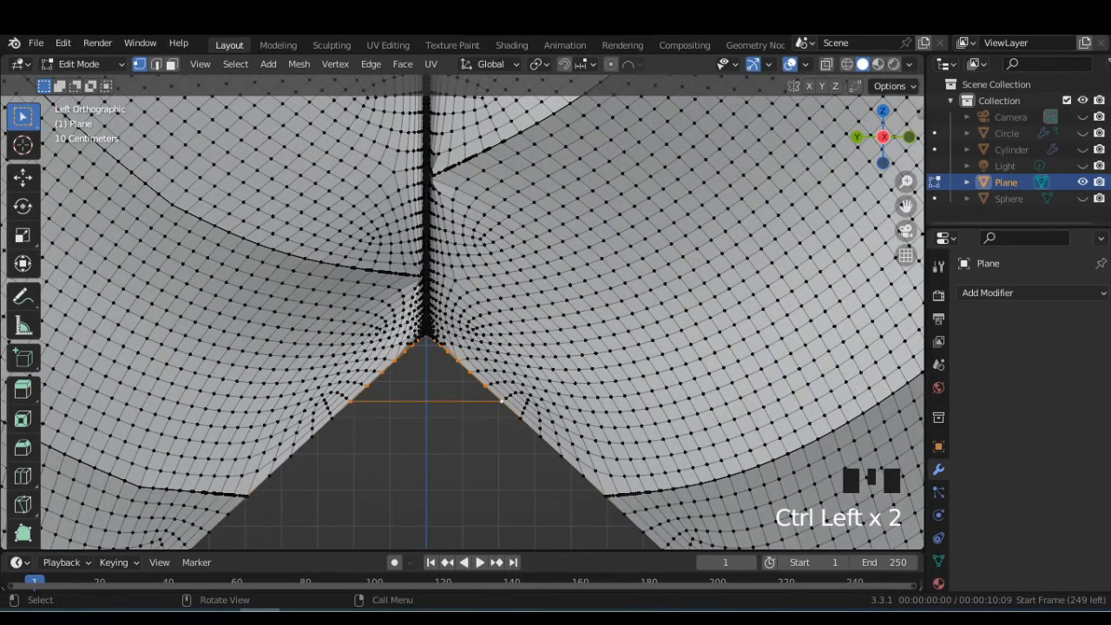
scroll(465, 308, up, 3)
key(f)
scroll(466, 312, down, 6)
Try extruding the triangular notch face along its normal, and undo the extrusion.
middle_drag(465, 313, 248, 319)
scroll(209, 322, up, 4)
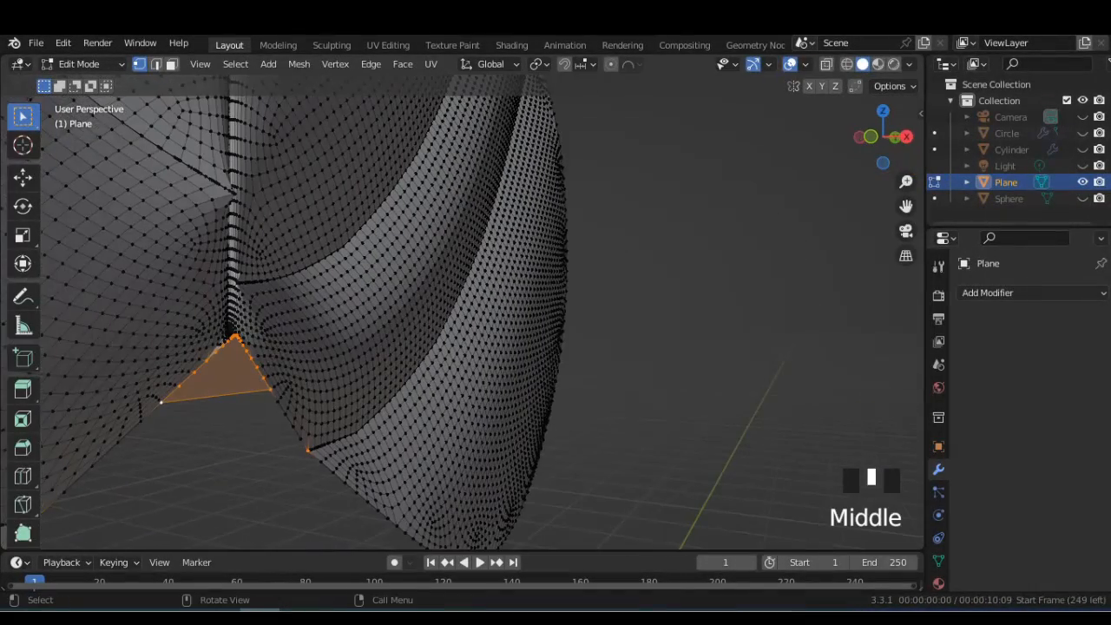
key(e)
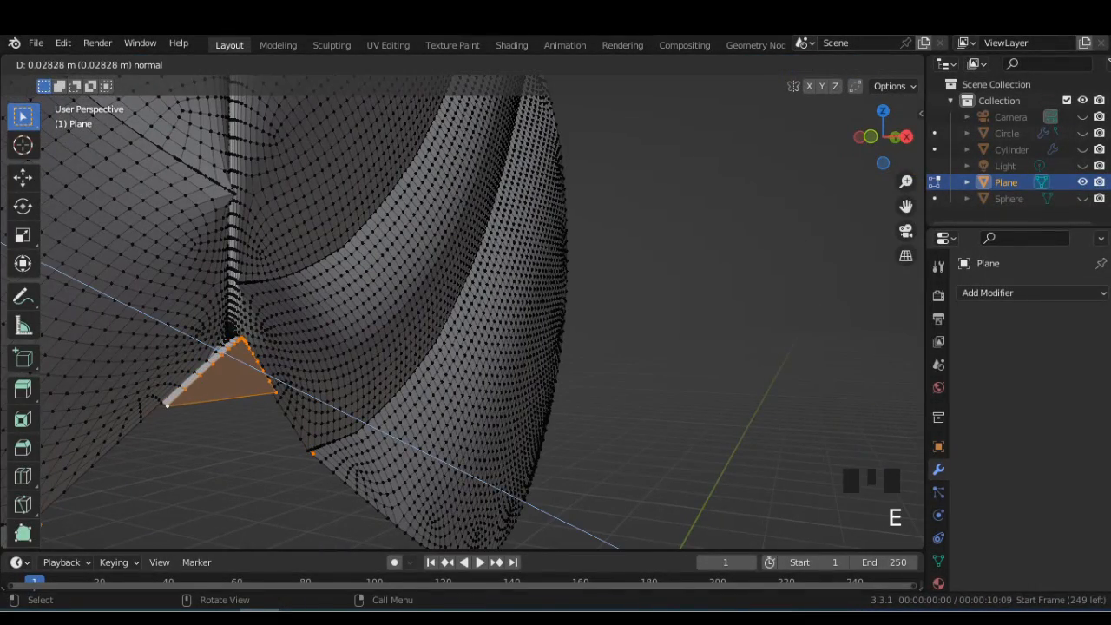
click(261, 322)
middle_drag(261, 322, 369, 344)
key(ctrl+z)
Extrude the triangular notch face a short distance along its normal to give it thickness.
key(e)
click(408, 318)
scroll(408, 318, down, 4)
scroll(491, 321, up, 10)
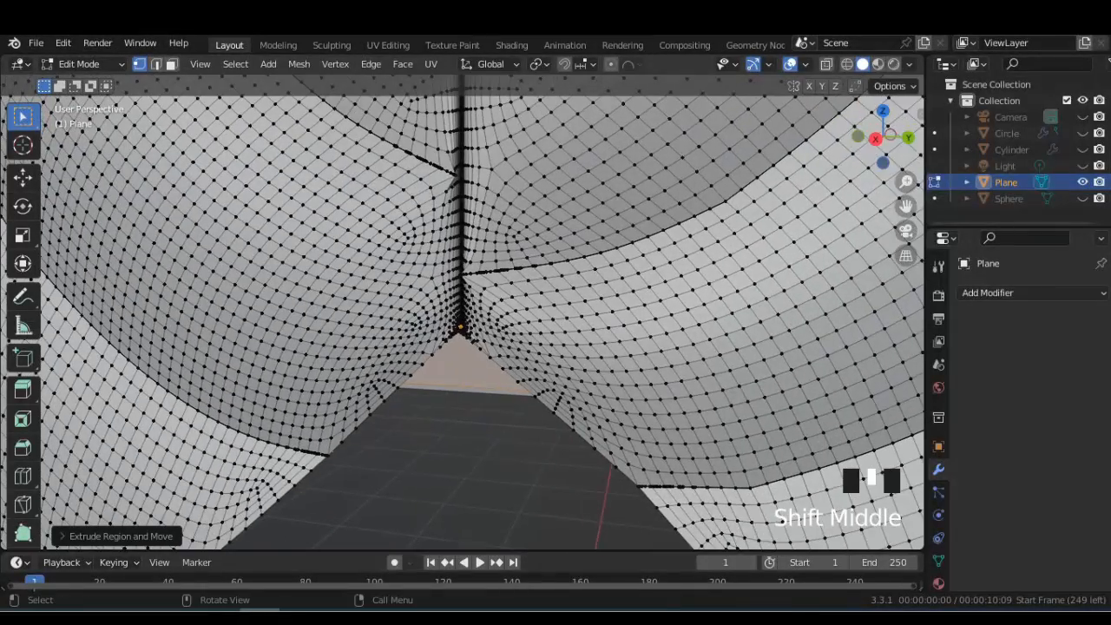
Select the outline vertices of the triangular piece on the leaf's opposite side and fill them with a face.
click(875, 139)
scroll(272, 389, up, 3)
scroll(272, 389, down, 2)
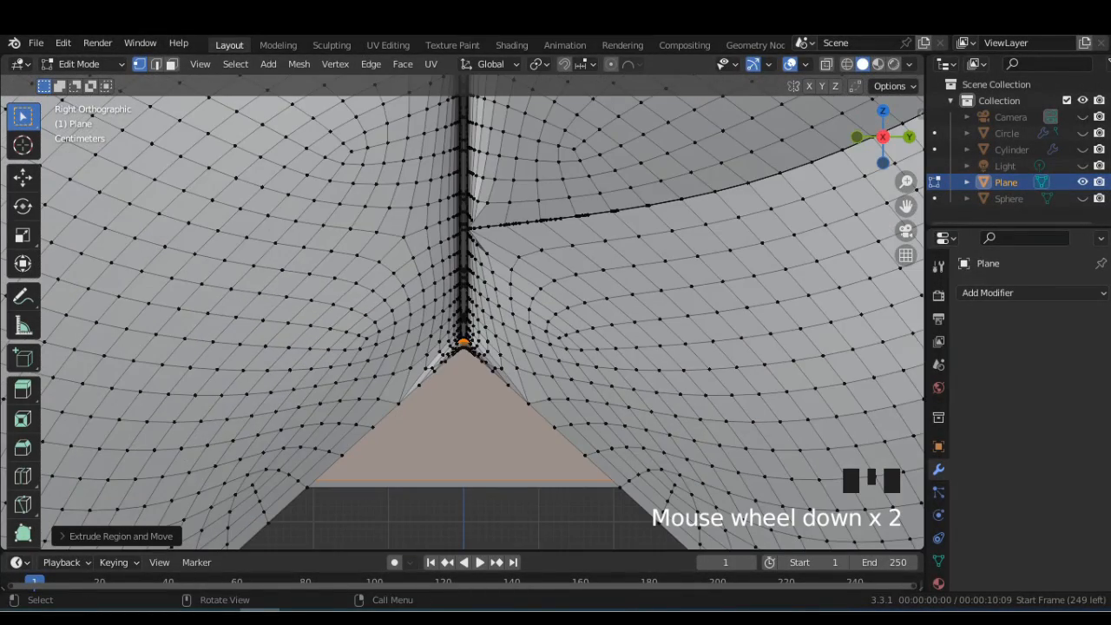
click(342, 455)
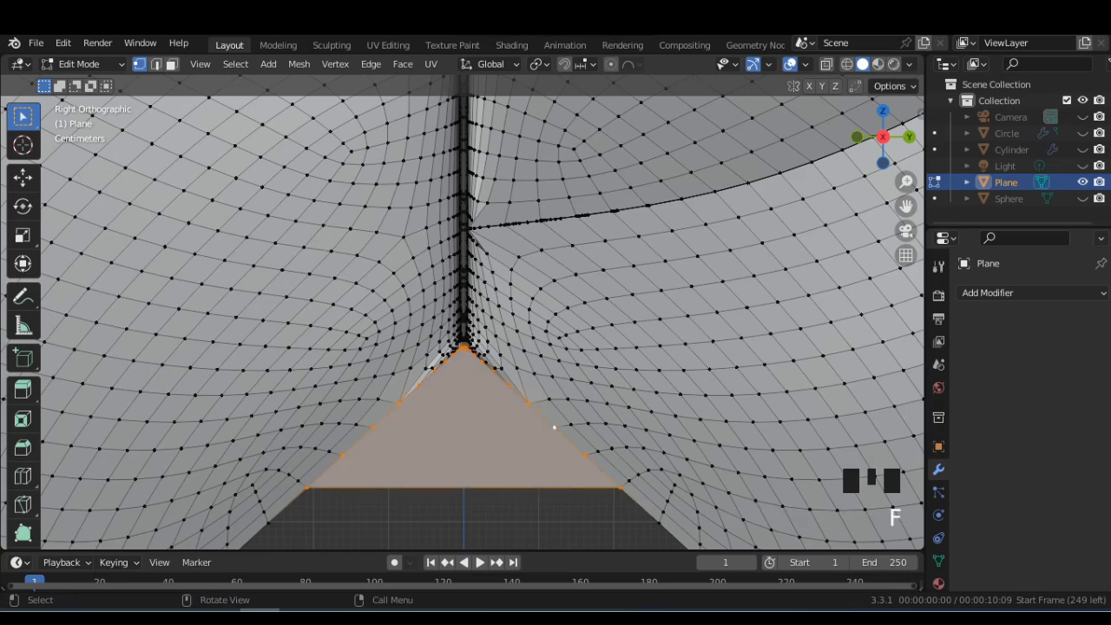
Select the narrow bottom face of the triangular notch piece in face mode and widen it along the X axis.
scroll(554, 427, down, 5)
middle_drag(554, 427, 530, 408)
scroll(538, 374, down, 2)
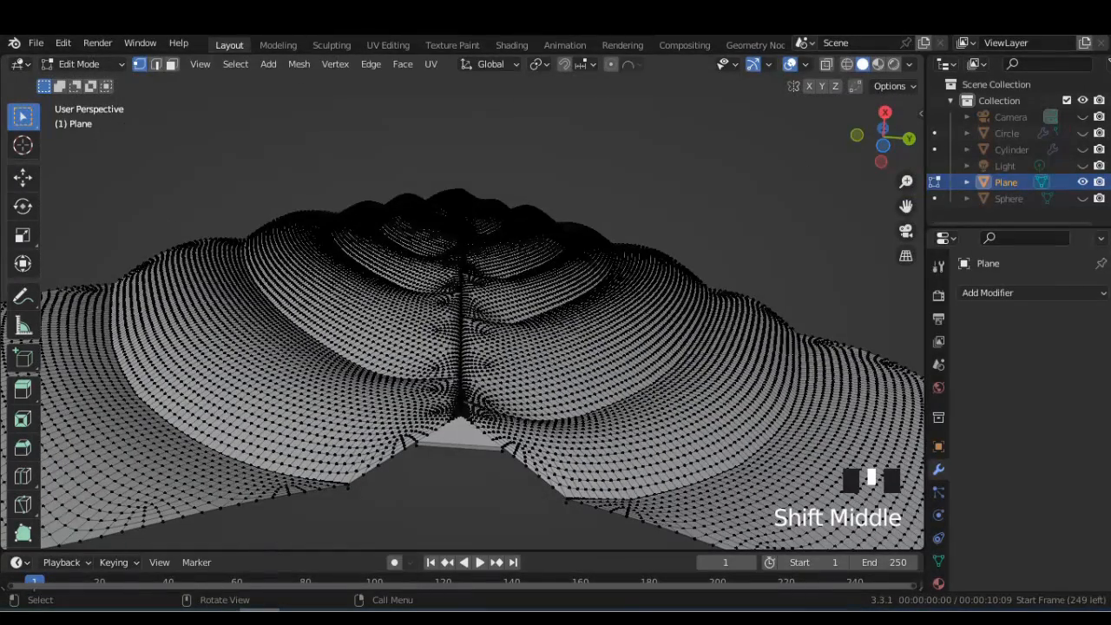
click(172, 64)
scroll(483, 313, down, 2)
click(884, 113)
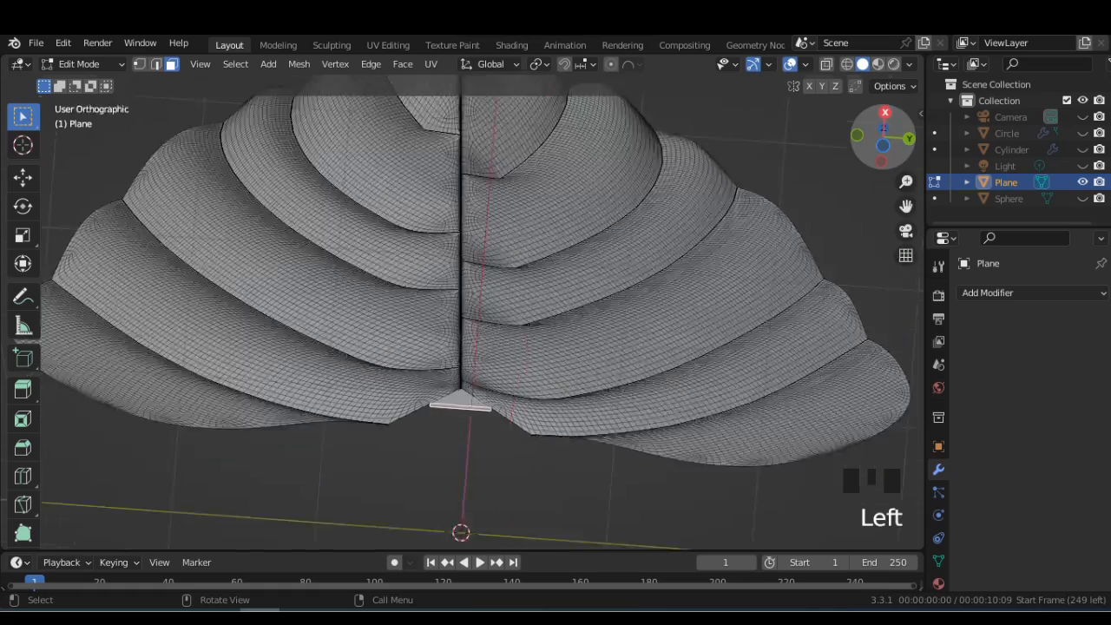
scroll(483, 312, down, 2)
scroll(471, 534, up, 1)
middle_drag(470, 534, 474, 476)
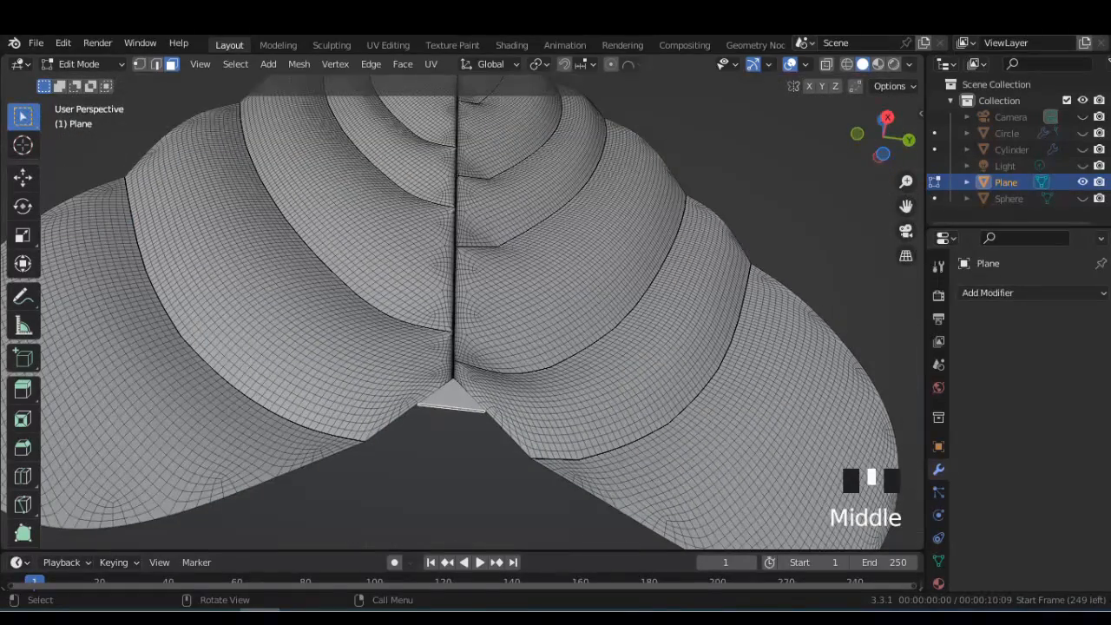
key(s)
key(x)
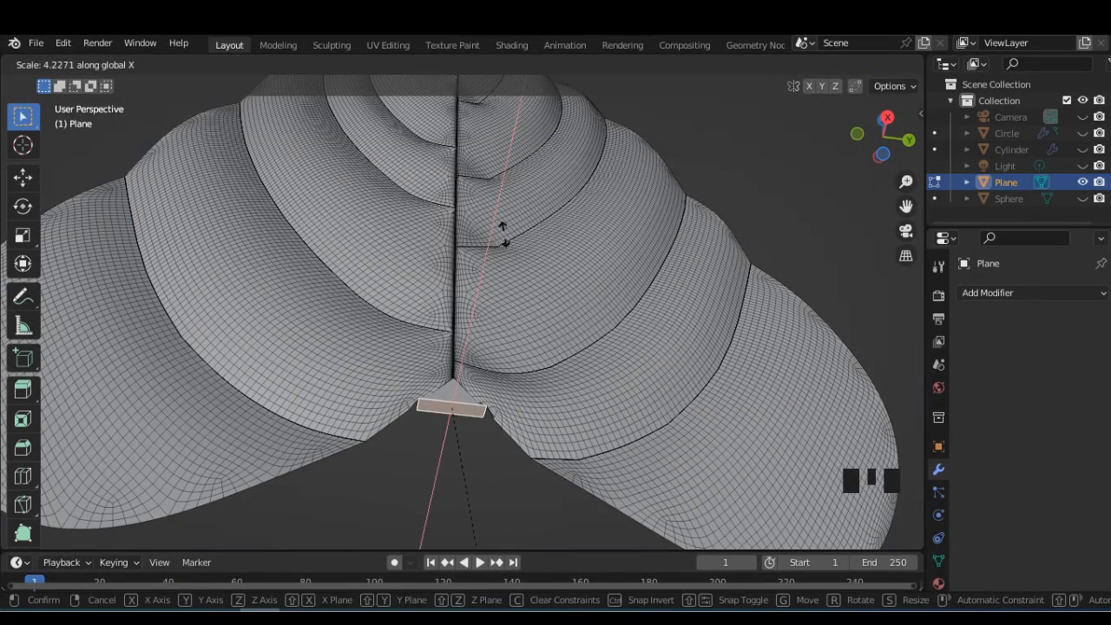
click(538, 228)
click(884, 119)
click(908, 138)
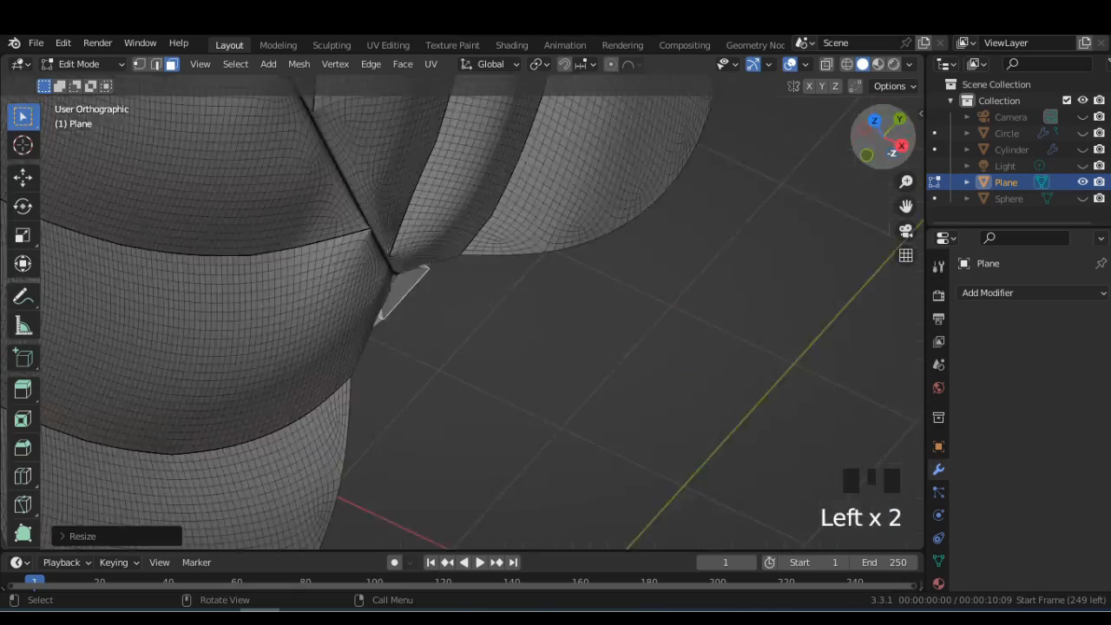
Scale the bottom face of the notch piece along X once more as the base of the leaf stalk.
key(Tab)
scroll(651, 383, up, 3)
key(Tab)
scroll(651, 383, down, 2)
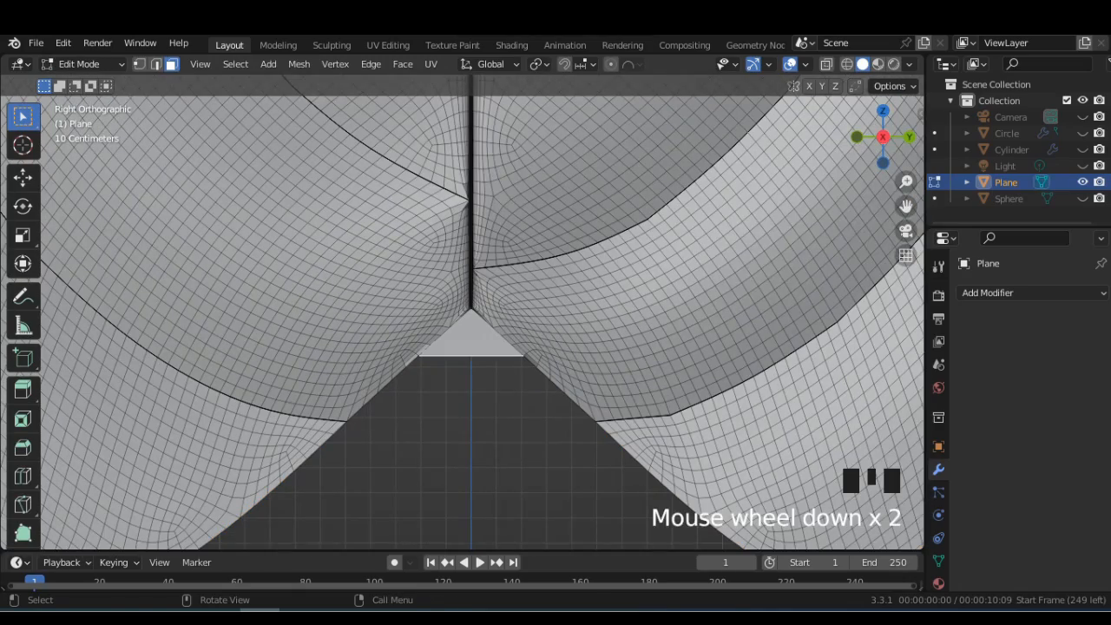
key(s)
key(x)
click(618, 385)
Extrude the bottom face downward in two sections to start the leaf stalk, and scale its end narrower.
scroll(618, 384, down, 1)
ctrl+middle_drag(619, 384, 618, 374)
scroll(618, 373, down, 2)
key(e)
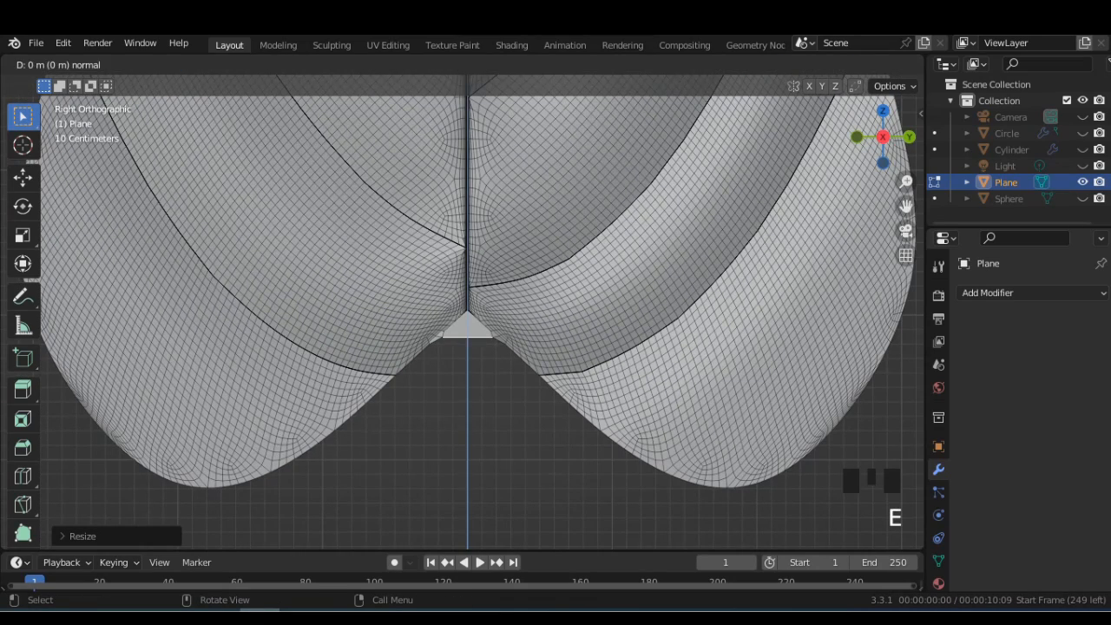
click(618, 460)
scroll(618, 460, down, 5)
key(e)
click(618, 495)
key(s)
click(596, 456)
Extrude the leaf stalk downward by two more sections, scale its tip and return to Object Mode.
key(e)
click(596, 521)
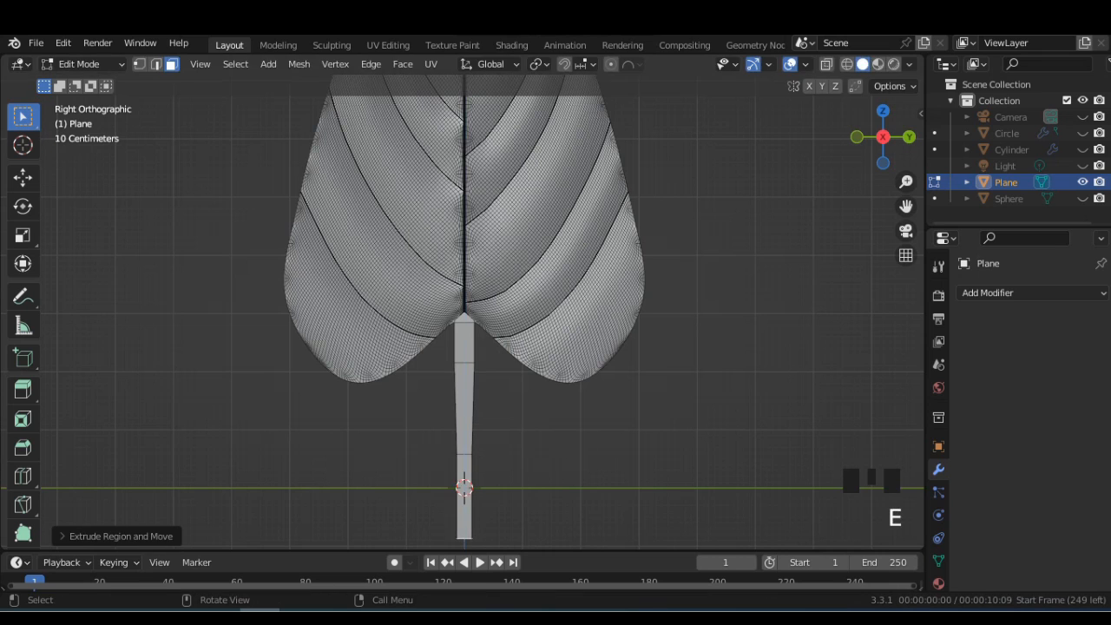
scroll(595, 521, down, 3)
key(e)
click(613, 491)
key(z)
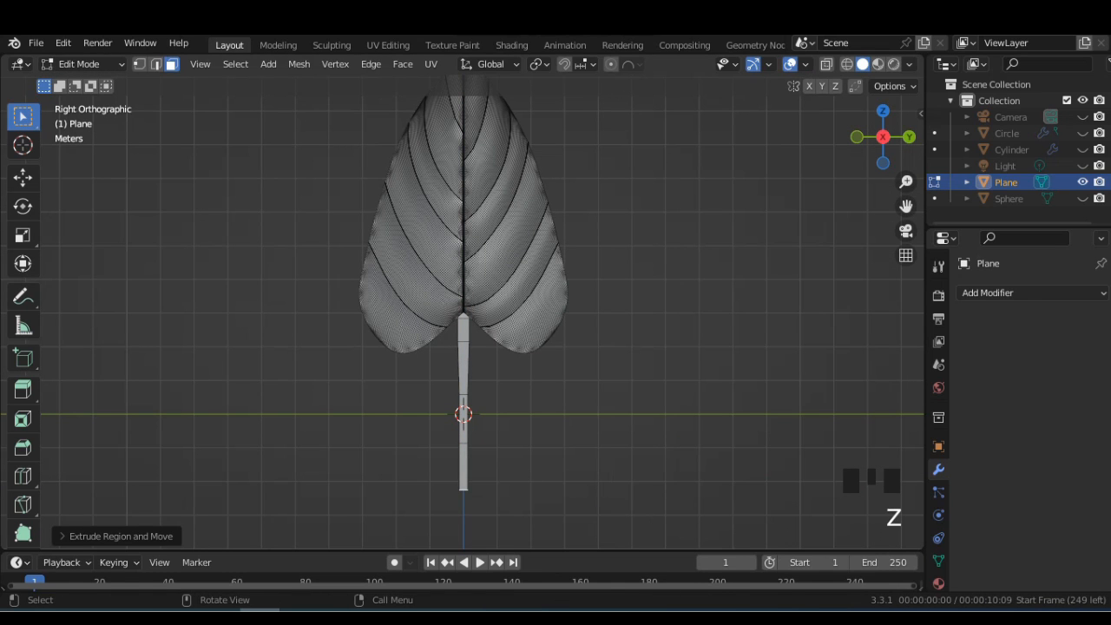
key(s)
click(564, 505)
key(Tab)
Unhide the Cylinder stem and Circle petal, and scale the leaf down to about 0.24.
scroll(564, 505, down, 2)
scroll(564, 505, up, 2)
click(1082, 149)
click(1083, 133)
scroll(683, 417, down, 2)
key(s)
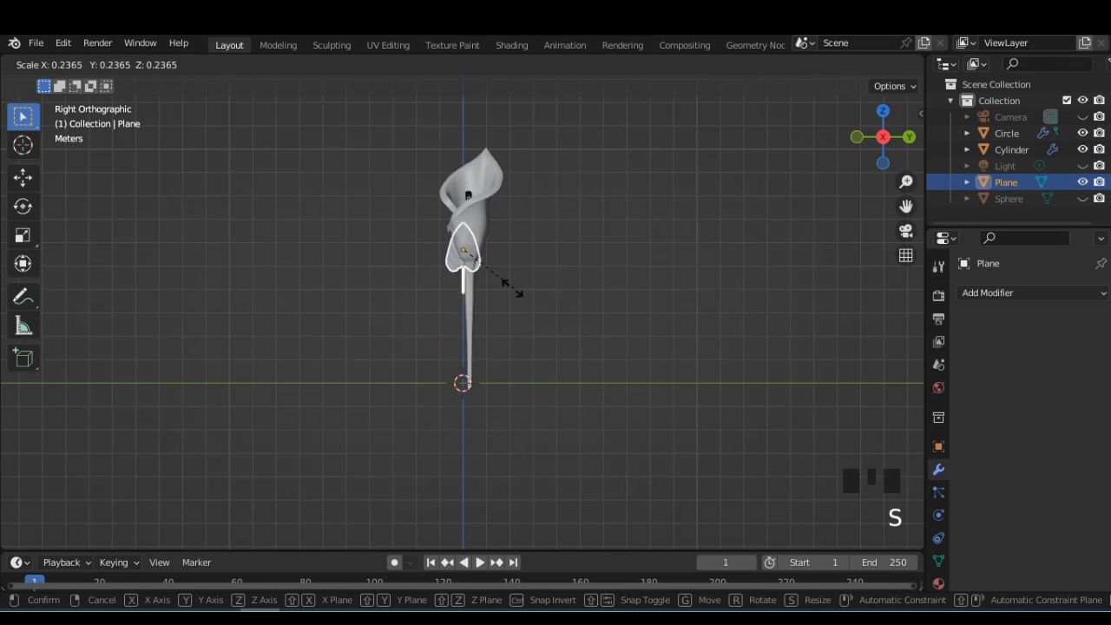
click(514, 291)
Move the leaf down beside the flower stem and rotate it so that its stalk points toward the stem.
shift+middle_drag(514, 292, 489, 361)
key(g)
click(536, 401)
key(r)
click(477, 474)
key(g)
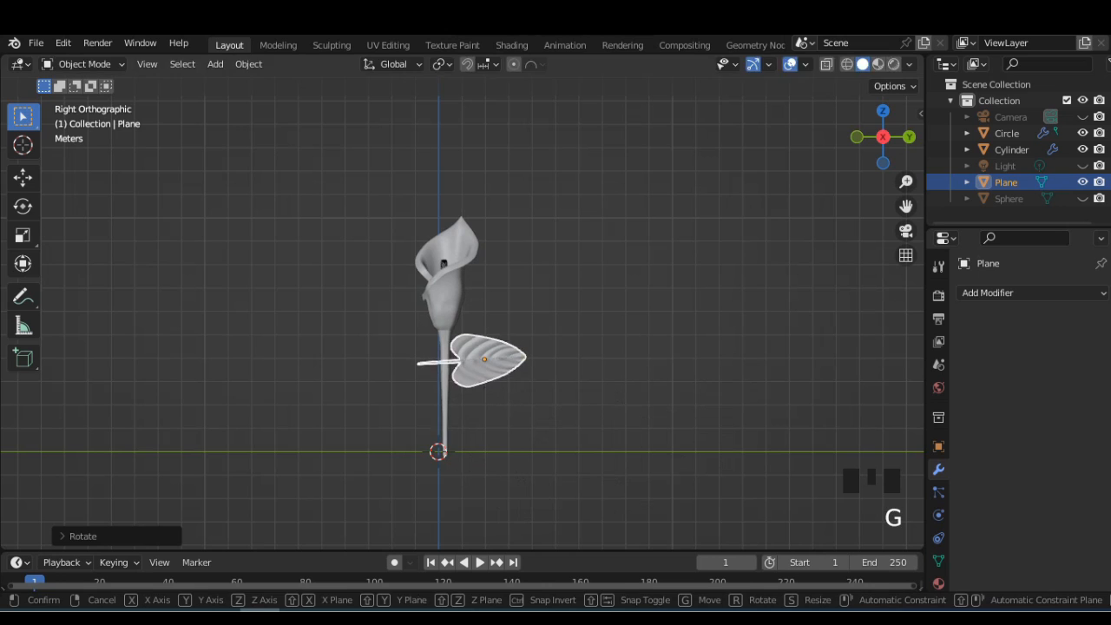
click(511, 503)
Rotate the leaf as seen along the Y axis and reposition it from the top view.
click(909, 137)
key(r)
click(576, 407)
click(883, 111)
key(g)
click(512, 269)
scroll(462, 312, up, 2)
click(909, 137)
scroll(462, 313, up, 1)
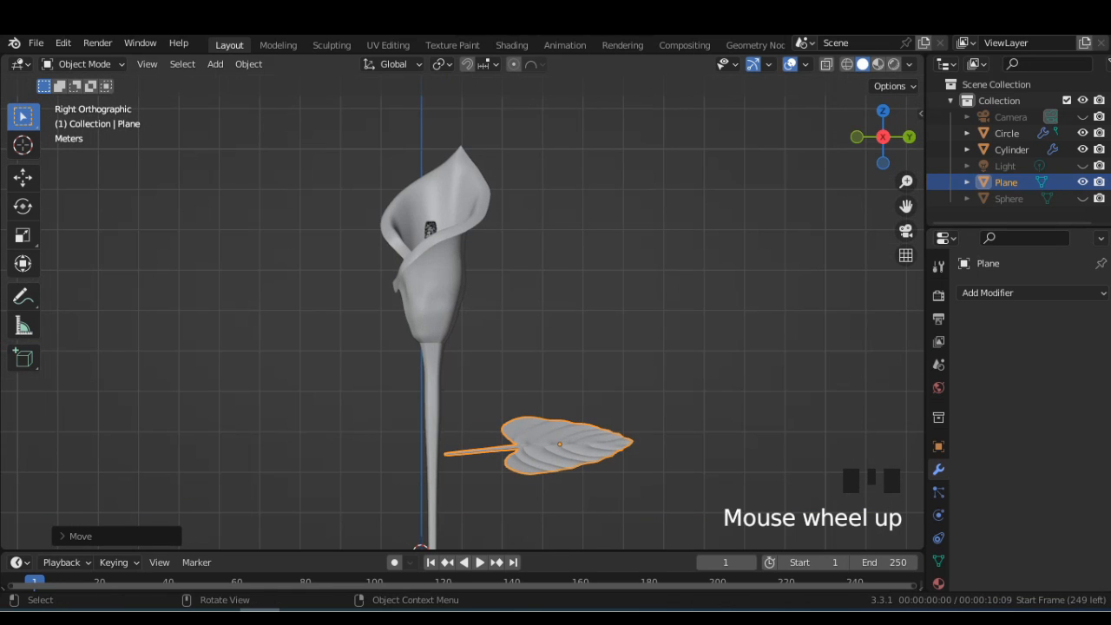
Rotate the leaf by about -19° in the right view and move its stalk end against the flower stem.
key(g)
click(626, 385)
key(r)
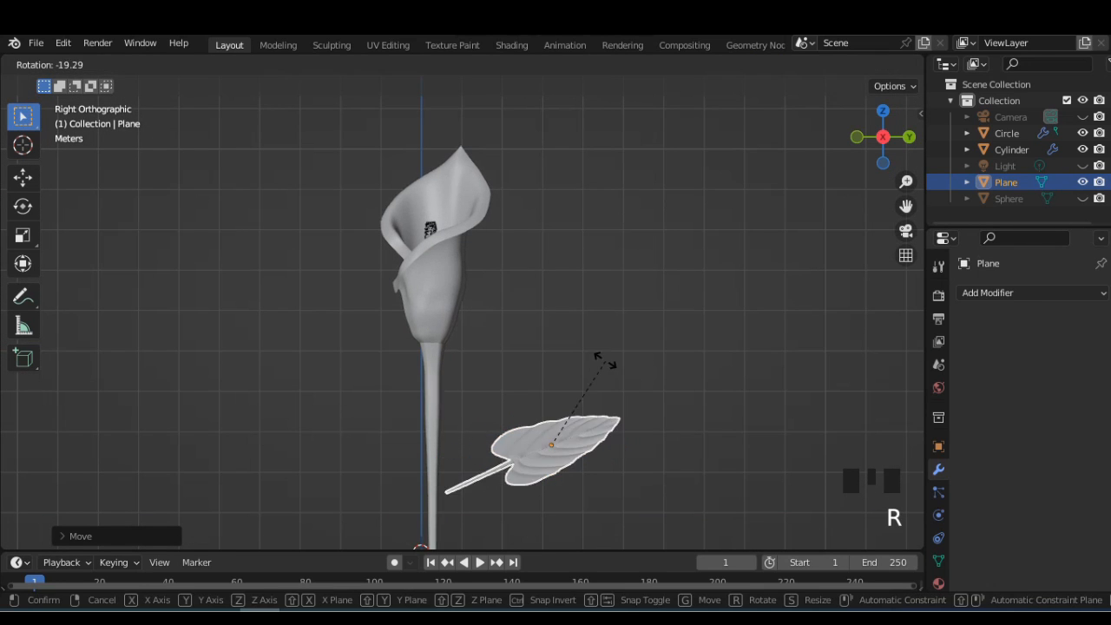
click(601, 360)
key(g)
click(591, 314)
click(591, 313)
scroll(591, 313, up, 3)
shift+middle_drag(591, 313, 565, 223)
scroll(565, 223, up, 1)
shift+middle_drag(538, 388, 525, 327)
scroll(556, 323, down, 5)
scroll(556, 323, up, 2)
click(551, 323)
scroll(551, 323, up, 3)
scroll(551, 323, up, 2)
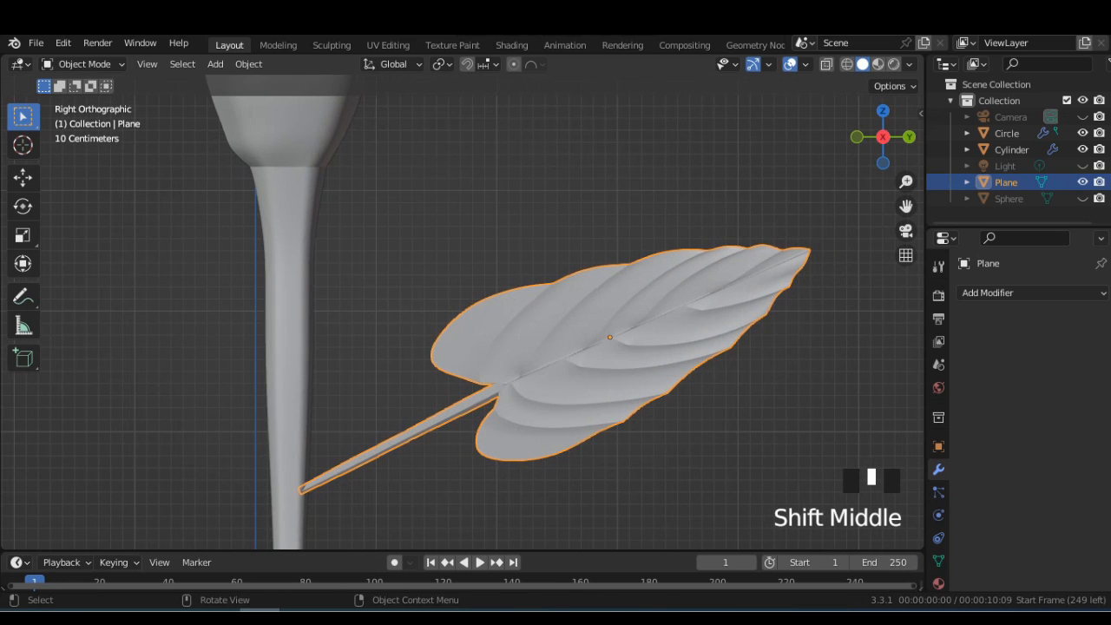
Add a lattice, move it over the leaf and scale it to enclose the whole leaf and stalk.
click(215, 64)
click(260, 220)
scroll(521, 347, down, 5)
key(g)
click(498, 316)
key(s)
key(g)
click(508, 332)
Set the lattice's resolution to 6 in U, V and W.
click(938, 538)
text(6)
key(Return)
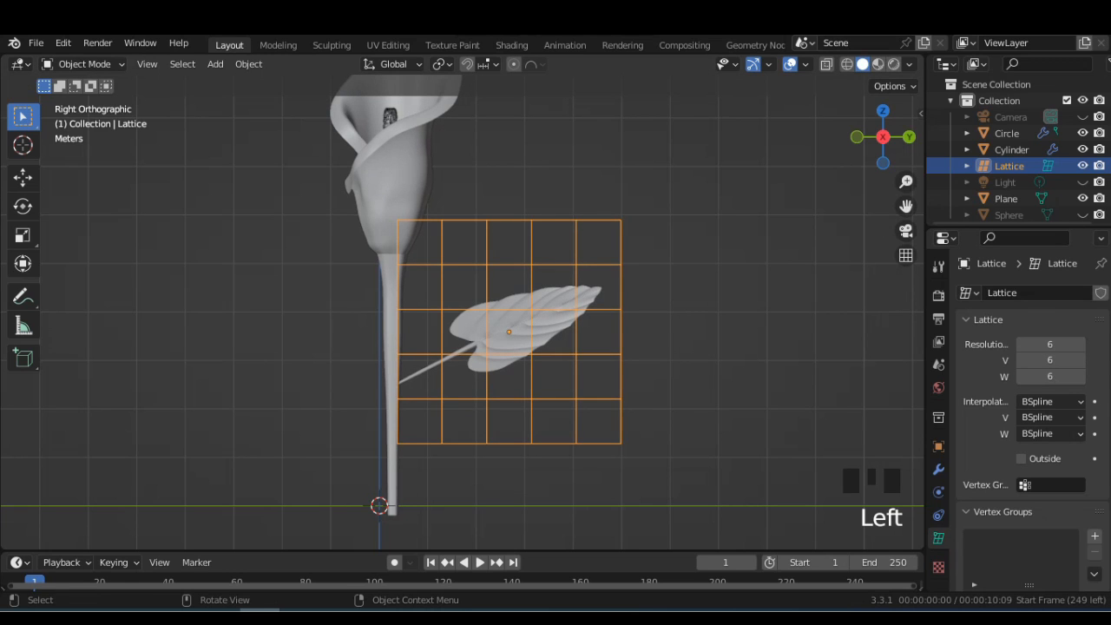
Add a Lattice modifier to the leaf with Lattice as its object, and select the lattice cage.
click(520, 323)
click(938, 468)
click(1032, 329)
click(902, 447)
click(1049, 381)
click(1031, 405)
key(Tab)
key(Tab)
click(621, 354)
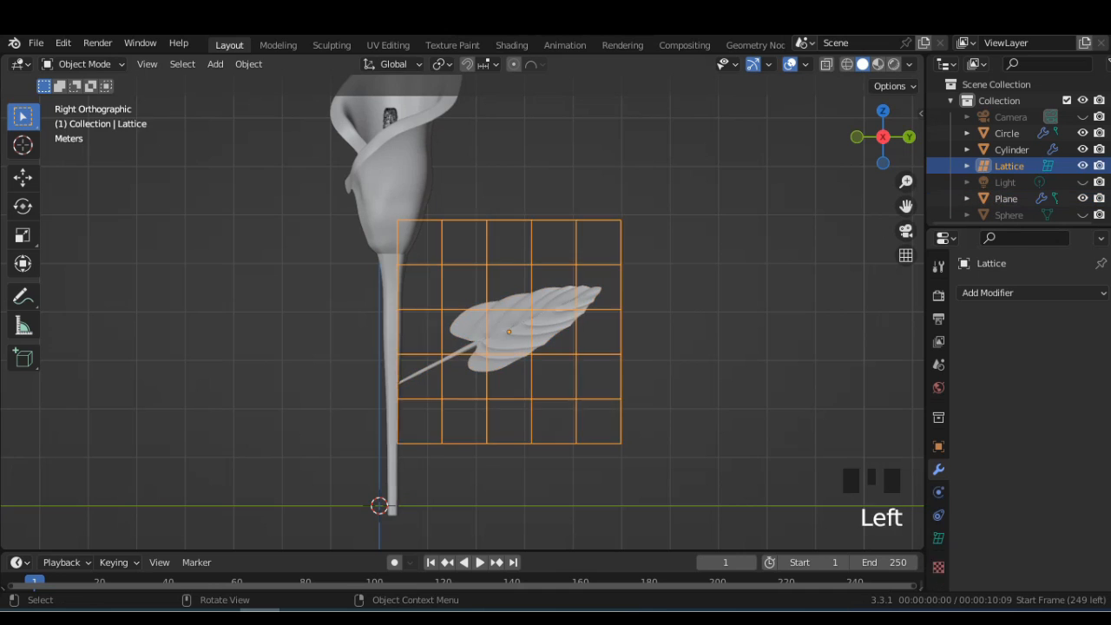
Edit the lattice and move the inner control points around the stalk and leaf base, lowering the stalk point and raising the one above.
key(Tab)
scroll(464, 311, up, 1)
click(438, 362)
key(g)
click(437, 380)
drag(484, 285, 504, 375)
key(g)
click(499, 305)
key(g)
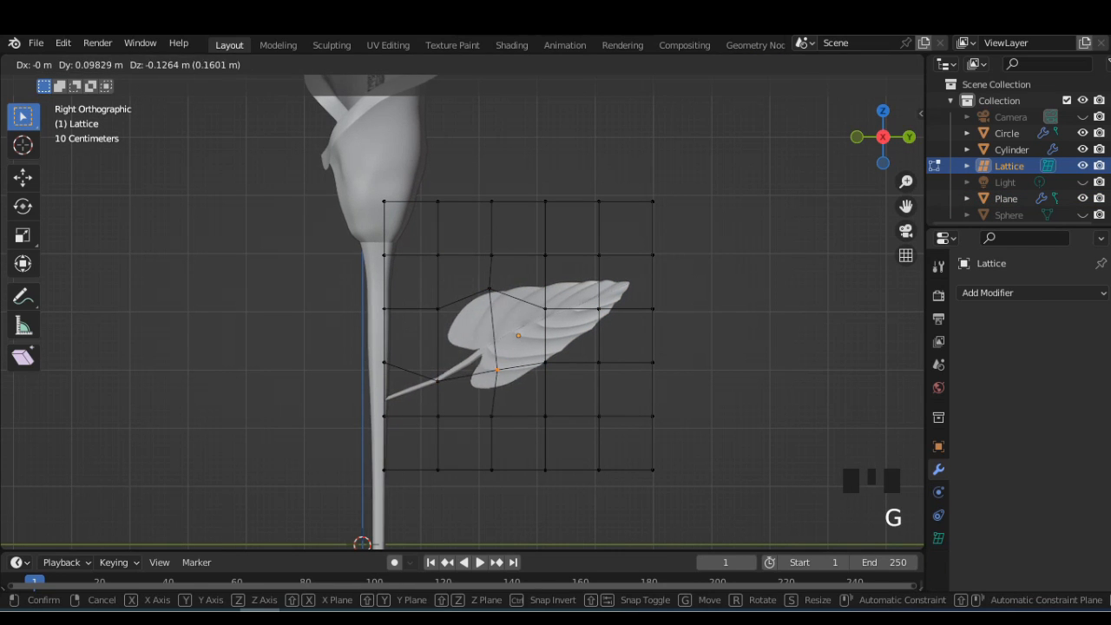
click(506, 374)
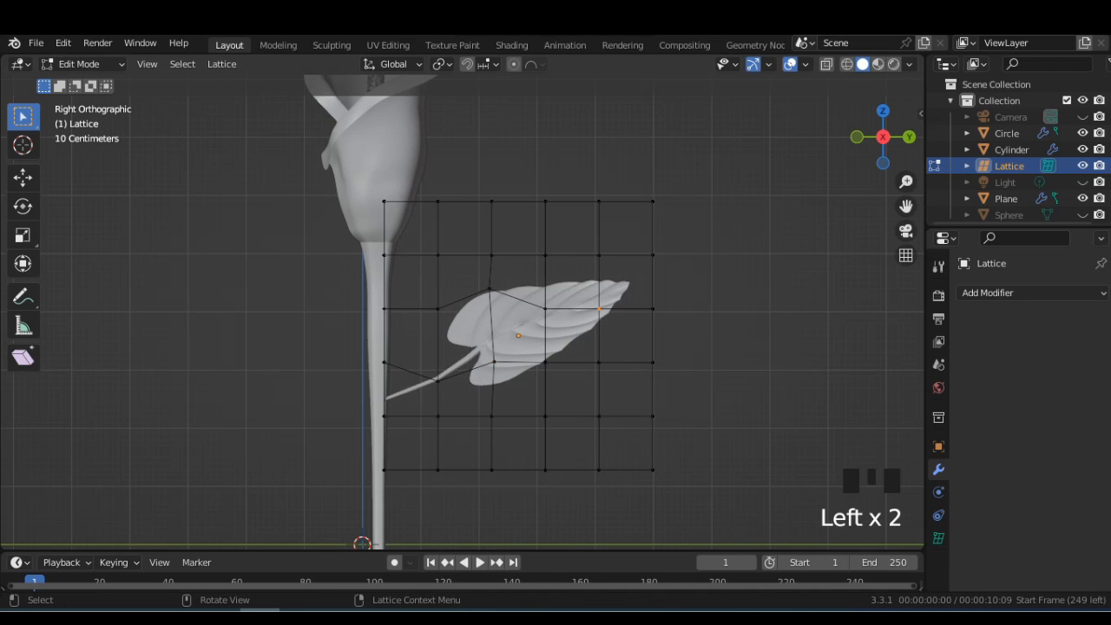
Move the lattice control points near the leaf tip upward and pull those at the middle of the blade inward.
key(g)
click(659, 212)
key(g)
drag(535, 296, 557, 375)
click(559, 339)
key(g)
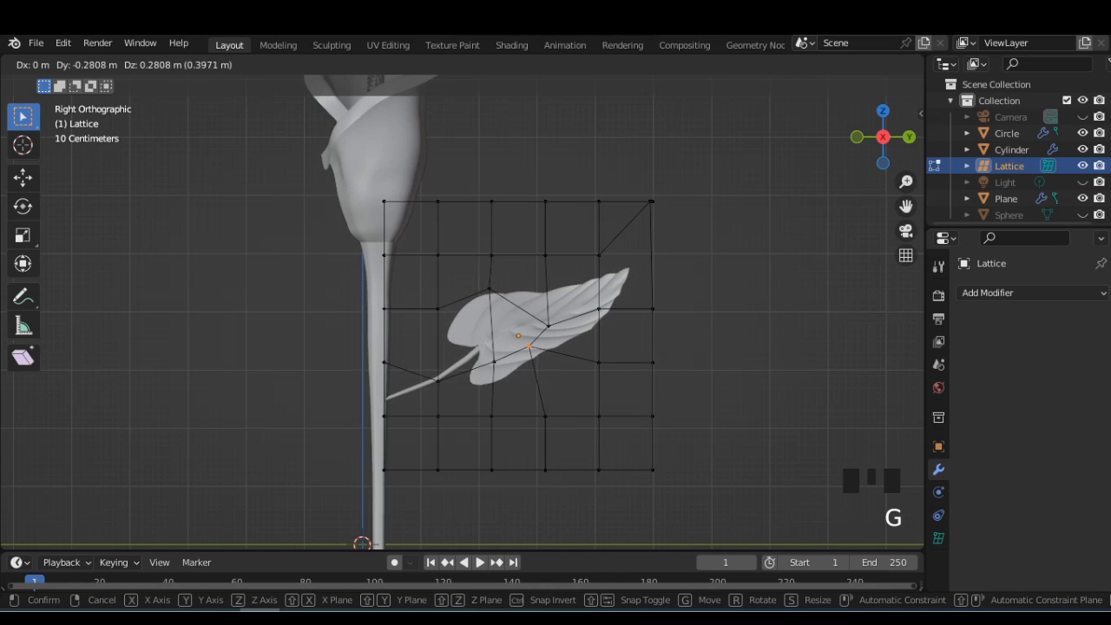
click(529, 346)
Move the lattice control point below the stalk slightly and shift the one at the stalk's middle up toward the leaf base.
drag(427, 405, 449, 429)
key(g)
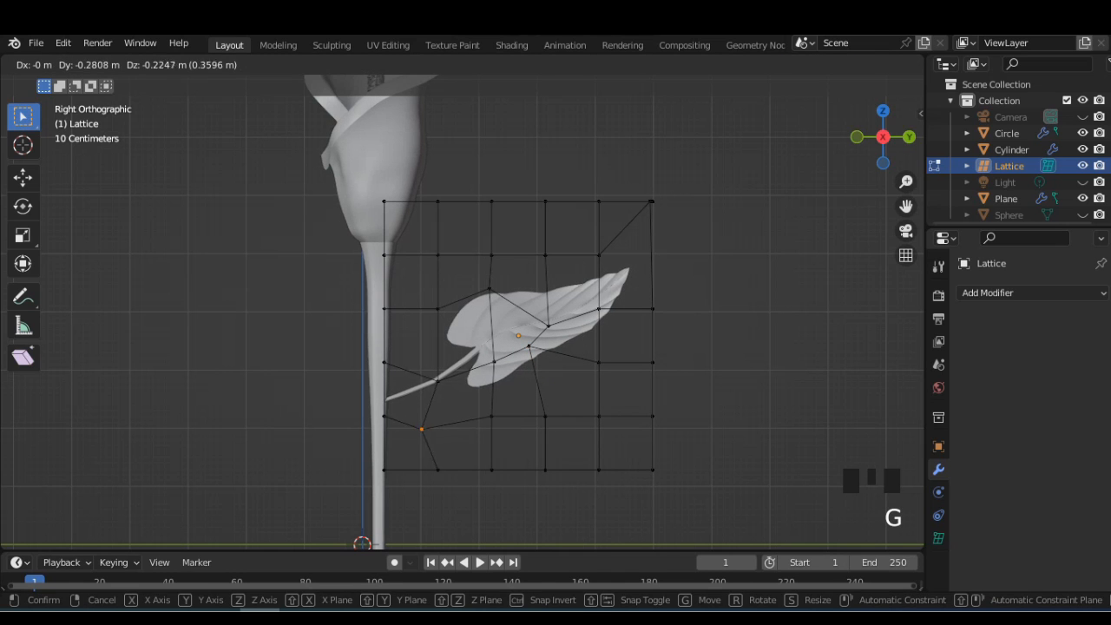
click(434, 419)
drag(431, 377, 449, 393)
key(g)
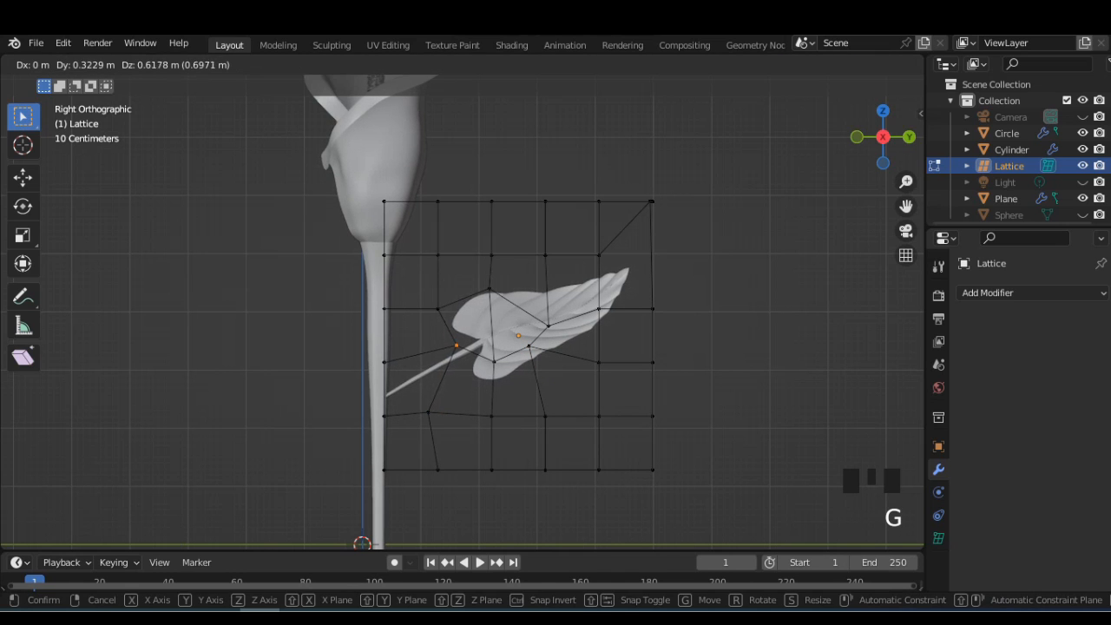
click(472, 349)
Raise the lattice points above the leaf blade and move the control points under its middle down to curve the blade.
drag(481, 280, 499, 298)
key(g)
click(499, 289)
drag(538, 247, 554, 265)
key(g)
click(555, 256)
key(g)
drag(540, 317, 537, 355)
click(561, 343)
key(g)
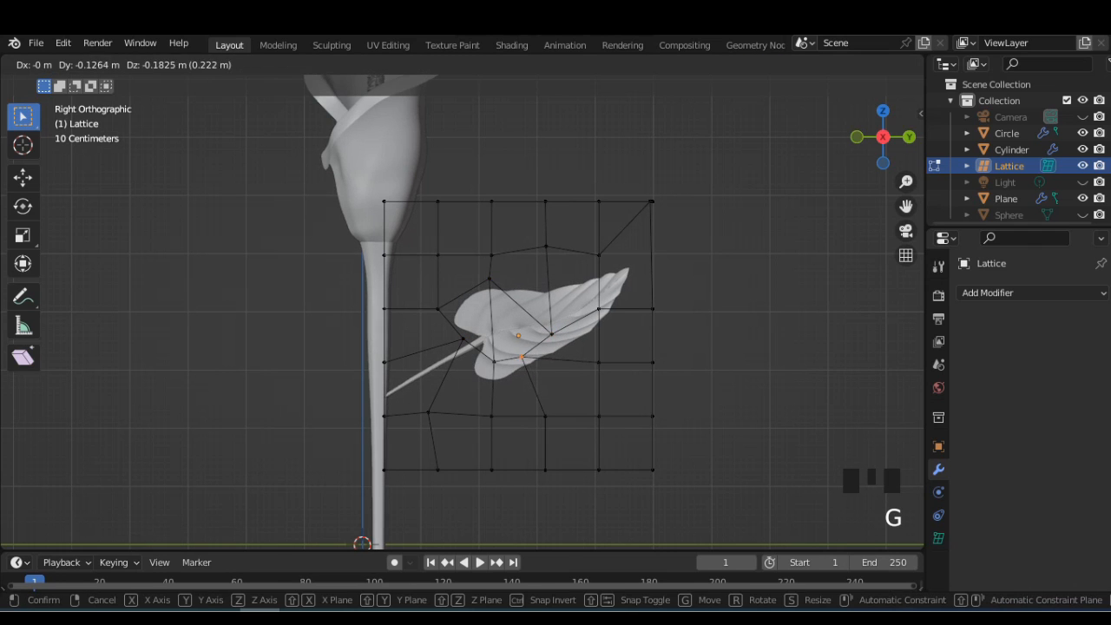
click(532, 372)
key(g)
click(529, 380)
Raise the lattice point above the leaf tip and the cage's outer upper corner points to bend the tip upward.
drag(579, 237, 608, 265)
key(g)
click(599, 249)
drag(623, 177, 657, 211)
key(g)
click(639, 176)
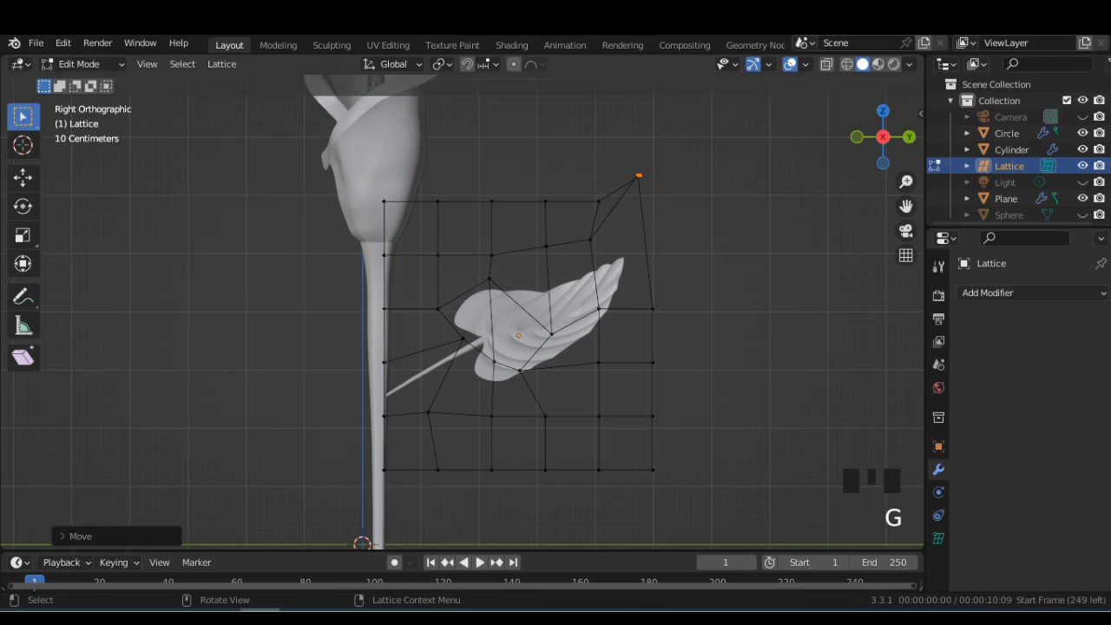
Examine the bent leaf's shape from an angle with the lattice cage hidden.
key(Tab)
key(h)
scroll(607, 329, down, 1)
mouse_move(608, 330)
middle_down()
mouse_move(495, 365)
mouse_move(590, 355)
mouse_move(607, 334)
mouse_move(595, 343)
middle_up()
key(Tab)
click(534, 325)
key(Tab)
key(Tab)
click(1082, 165)
click(880, 136)
key(Tab)
key(Tab)
click(599, 363)
key(Tab)
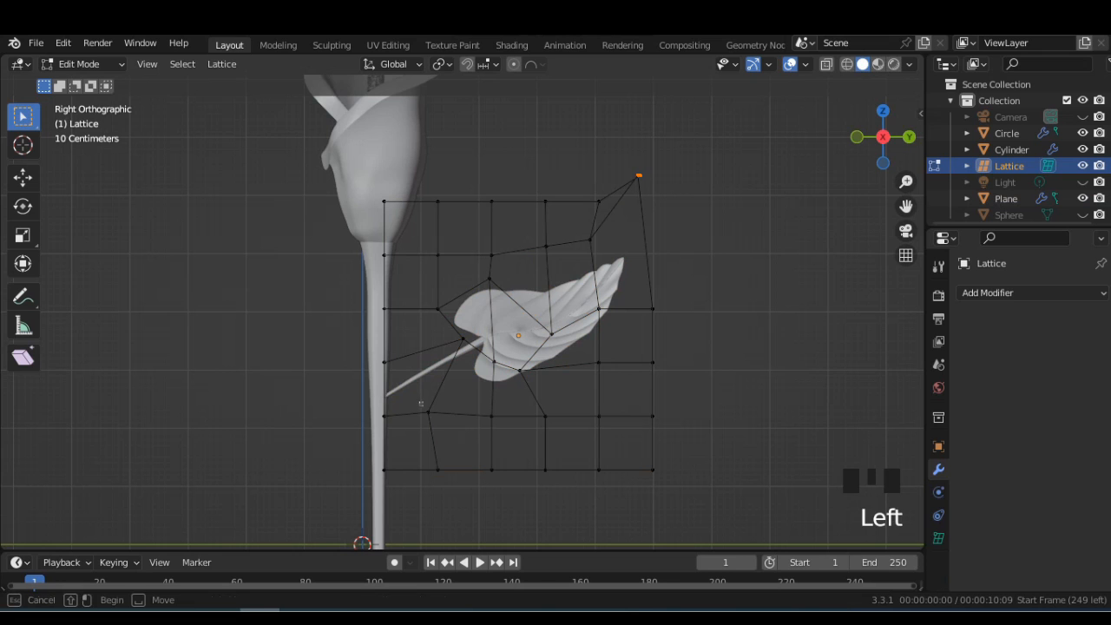
In the back view, select the lattice points of the column just beside the centre below the leaf and move them downward.
click(463, 338)
click(909, 136)
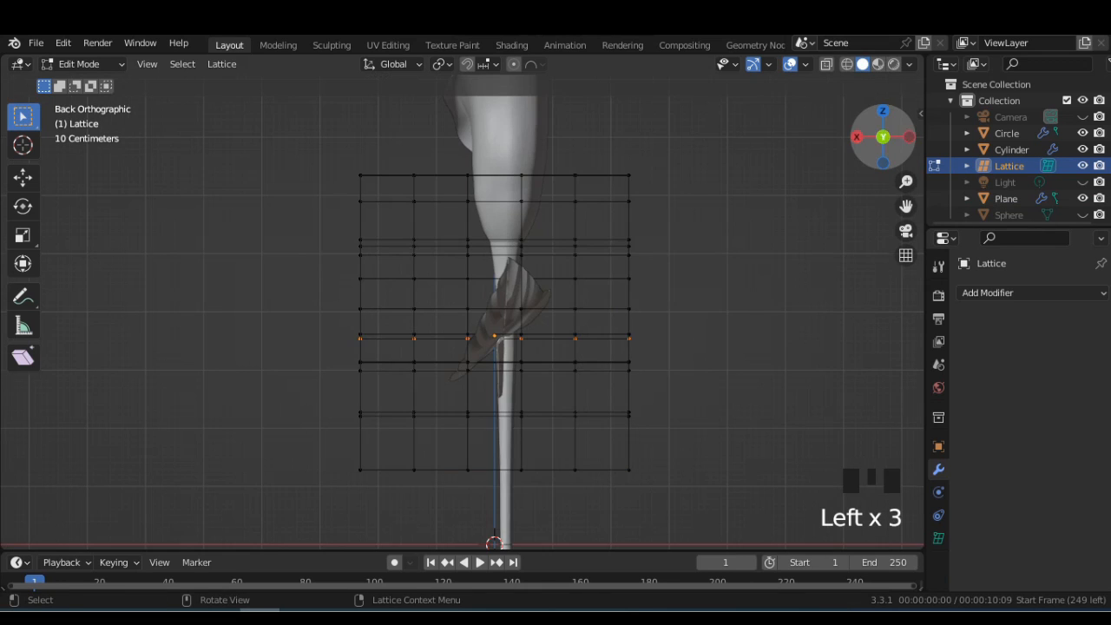
scroll(501, 339, up, 1)
click(533, 342)
click(533, 372)
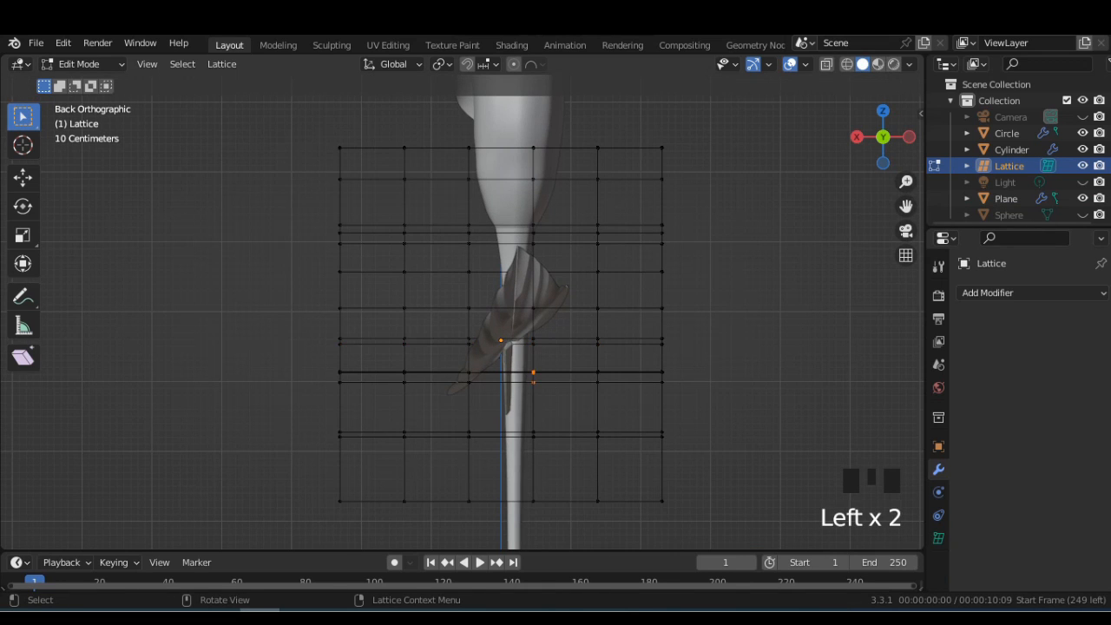
key(g)
click(553, 388)
middle_drag(553, 388, 681, 395)
click(881, 141)
In the right view, move the lattice control point beside the flower stem down toward the cage's lower corner.
scroll(462, 313, down, 2)
key(Tab)
key(Tab)
key(Tab)
scroll(462, 313, up, 2)
key(Tab)
key(g)
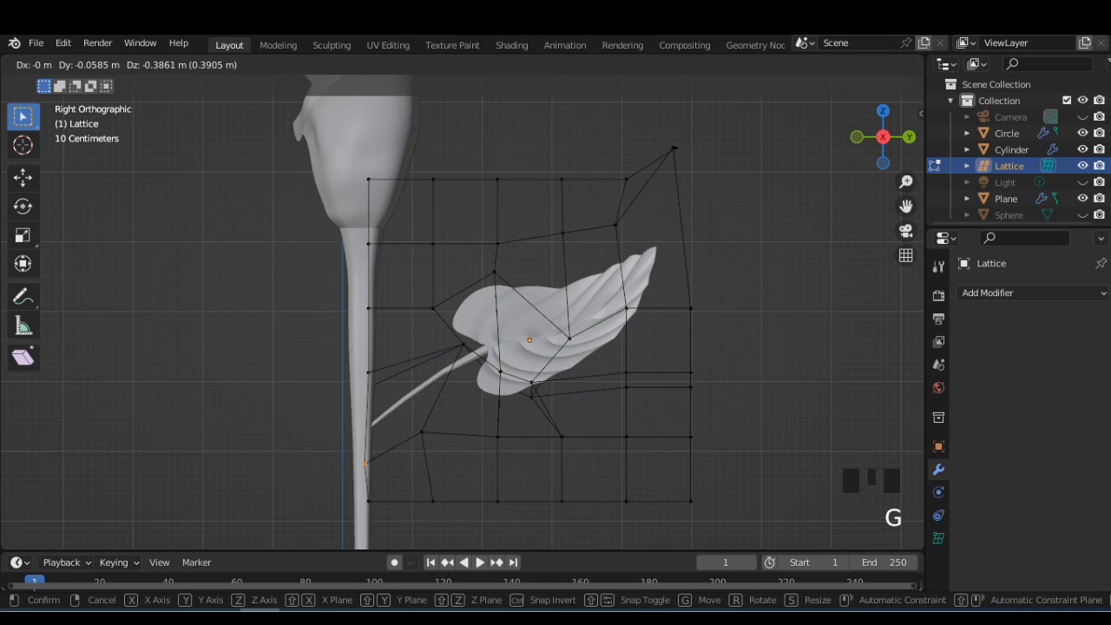
click(368, 494)
Move the lattice points around the leaf base and below the blade toward the stem to arch the stalk.
key(g)
drag(450, 329, 511, 449)
click(426, 324)
key(g)
click(556, 376)
key(g)
click(515, 407)
key(g)
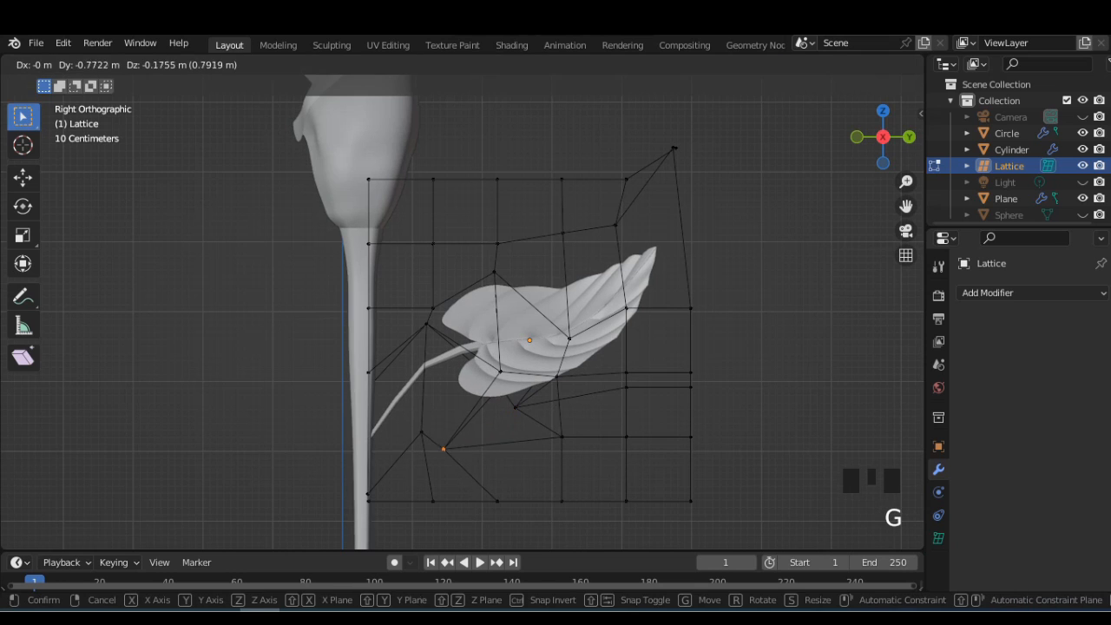
click(446, 455)
Lower the lattice point above the leaf tip slightly and move the point above the stalk's bend closer to the stem.
drag(605, 214, 626, 236)
key(g)
click(618, 237)
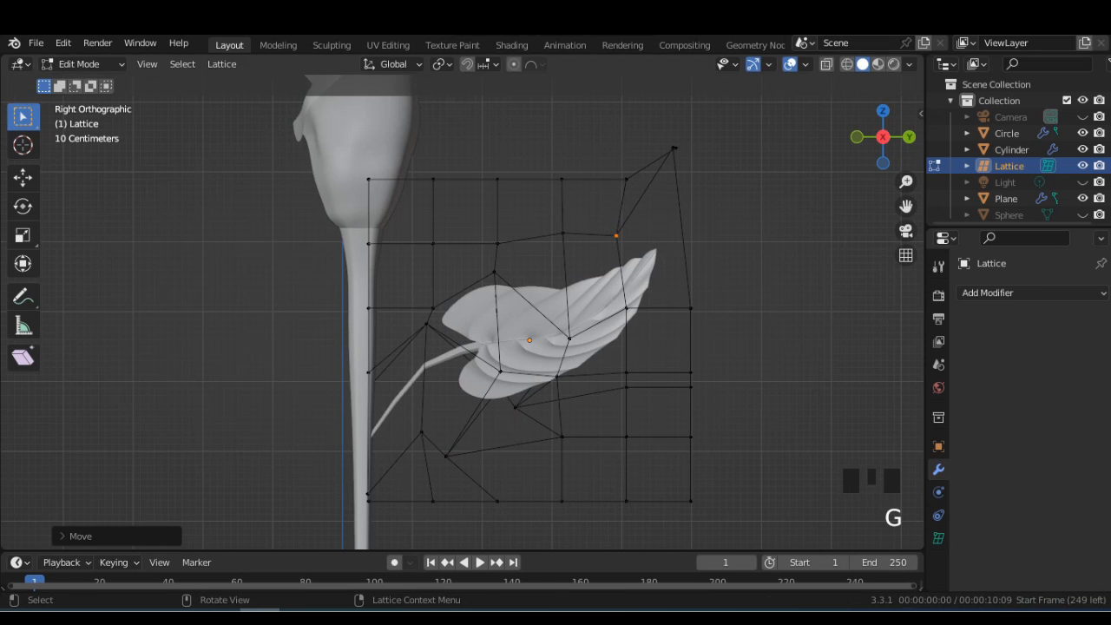
drag(415, 312, 438, 336)
key(g)
click(403, 329)
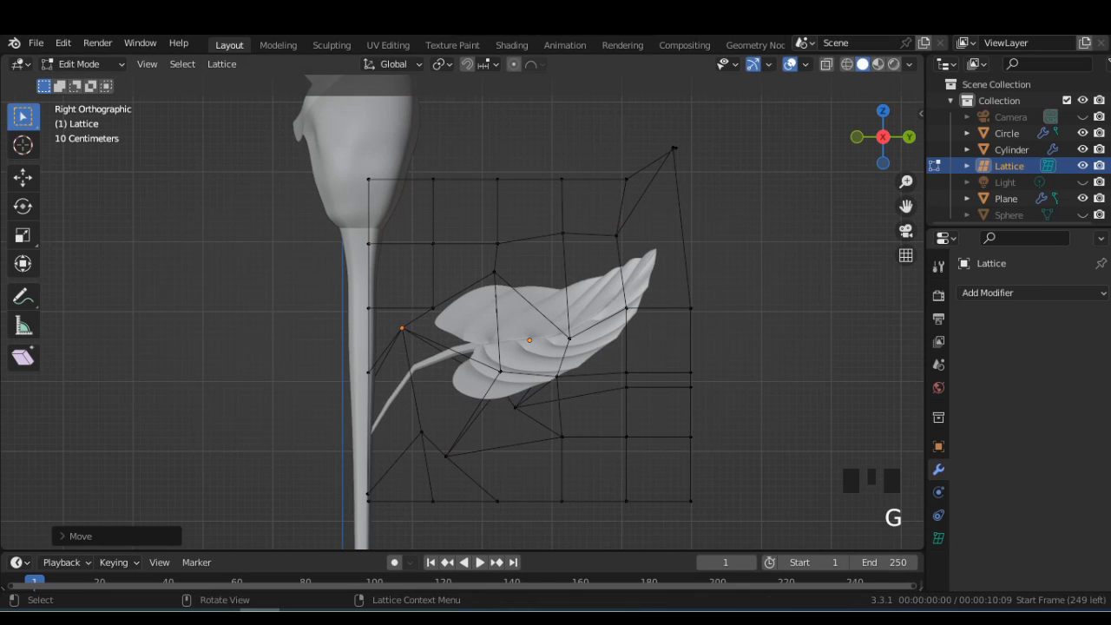
Scale the leaf down slightly and move it so its stalk end meets the flower stem.
key(Tab)
click(486, 323)
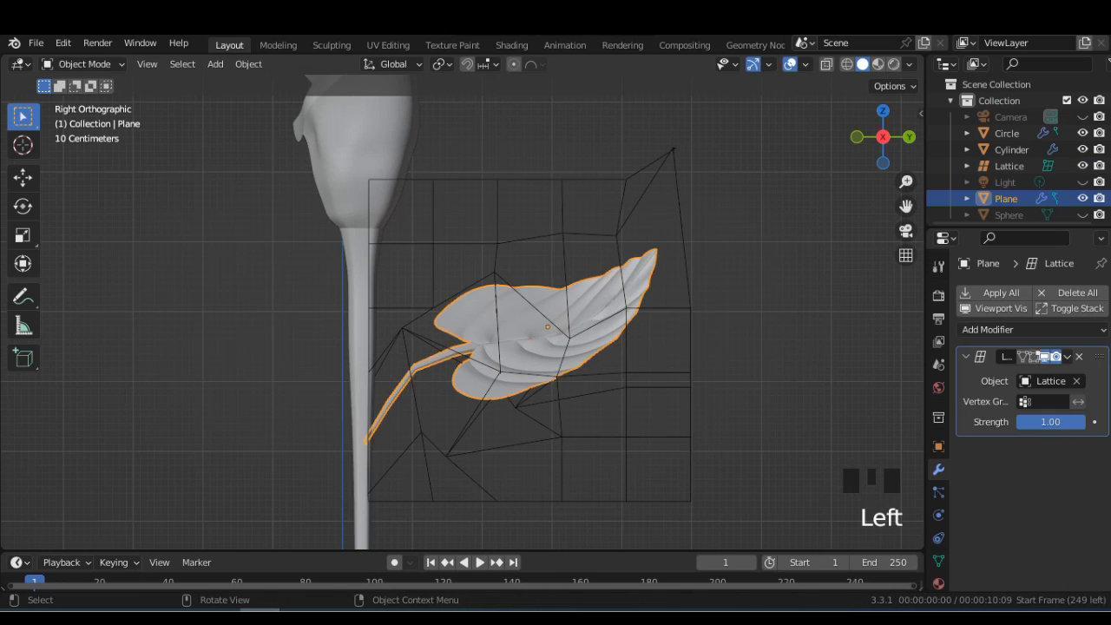
click(721, 310)
key(g)
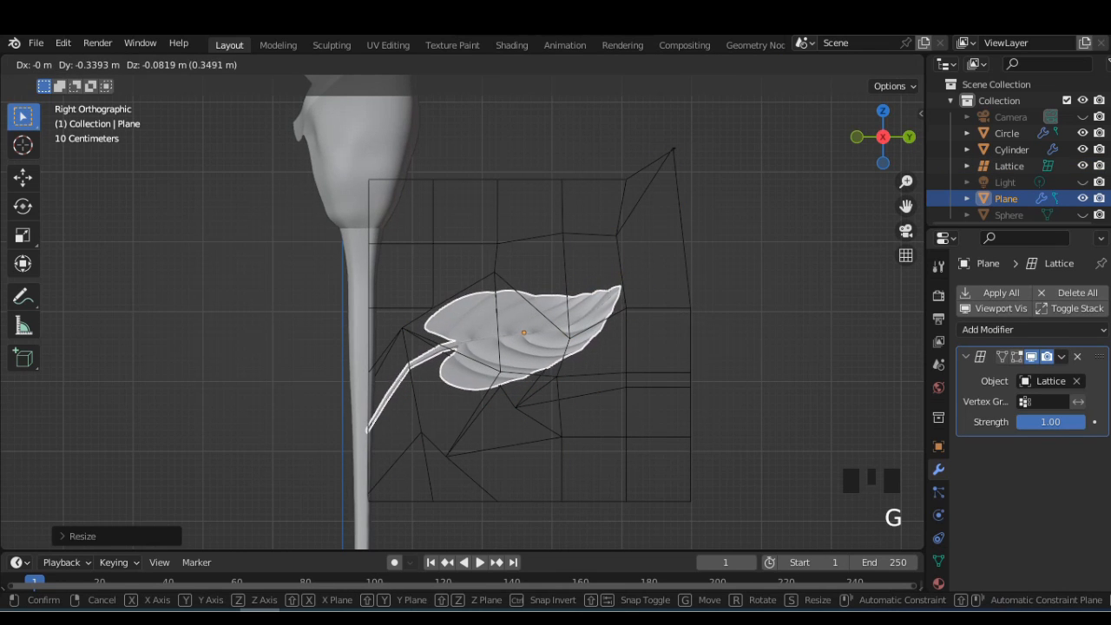
click(702, 322)
Hide the lattice cage and open the leaf mesh for editing with the stalk in view.
key(Tab)
key(Tab)
click(691, 326)
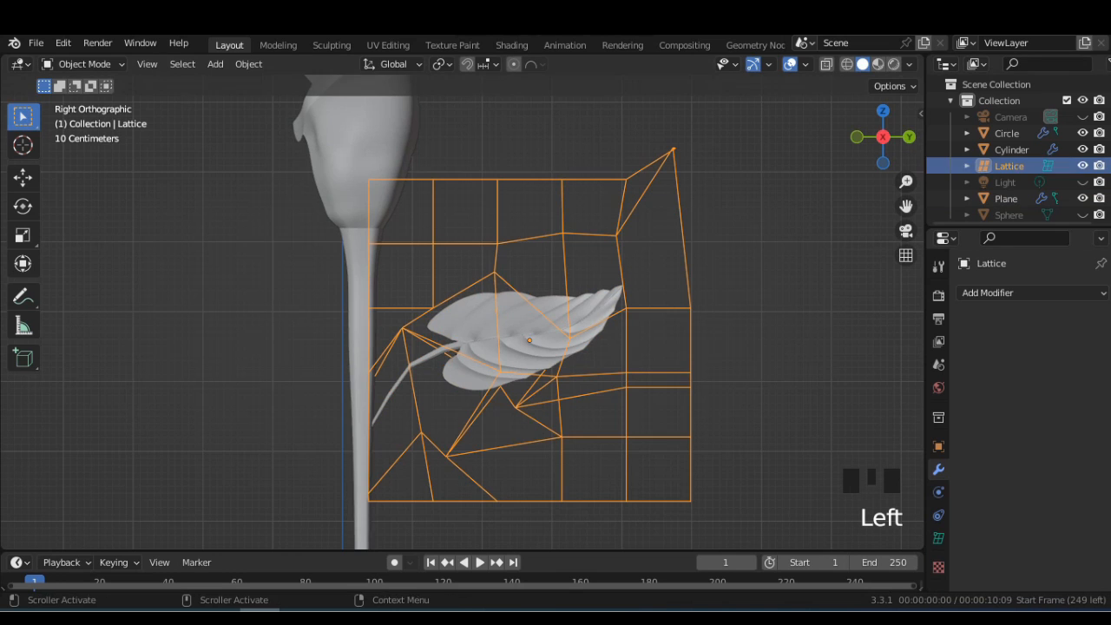
click(1082, 166)
scroll(374, 430, down, 3)
scroll(373, 430, up, 5)
scroll(373, 430, down, 4)
scroll(486, 347, down, 4)
middle_drag(486, 347, 521, 345)
scroll(456, 347, up, 4)
key(Tab)
click(521, 346)
key(Tab)
scroll(486, 356, up, 1)
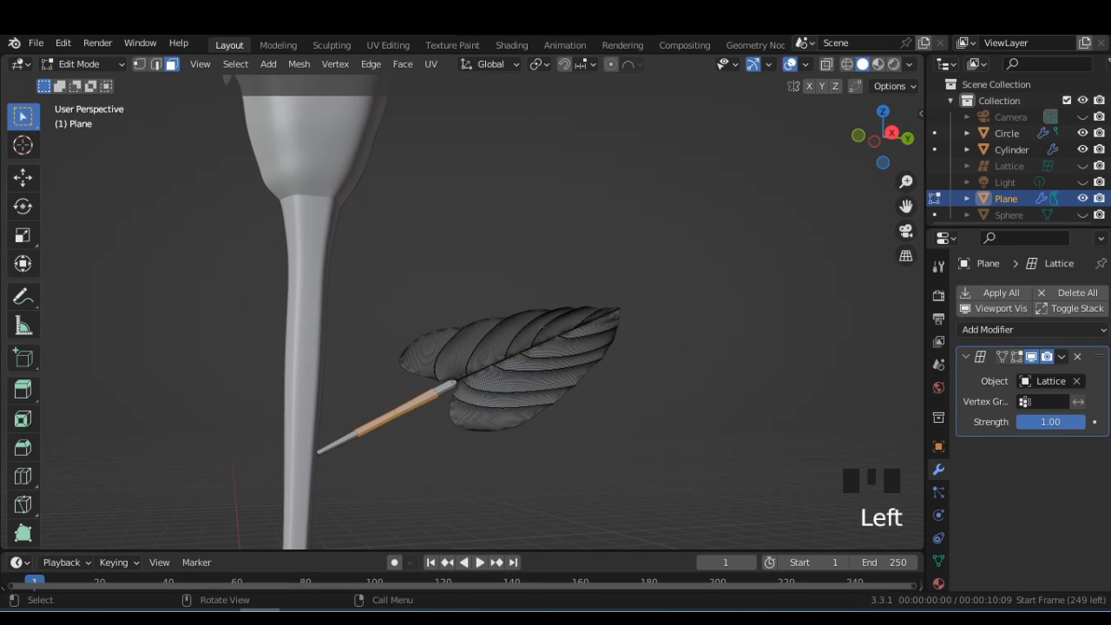
In wireframe right view, move the stalk's intermediate edge loops one by one to give the stalk an arched bend.
click(847, 63)
scroll(460, 347, up, 2)
drag(343, 437, 383, 473)
middle_drag(382, 473, 347, 480)
click(883, 135)
key(g)
click(380, 444)
drag(323, 469, 345, 496)
key(g)
click(333, 476)
drag(432, 412, 463, 436)
key(g)
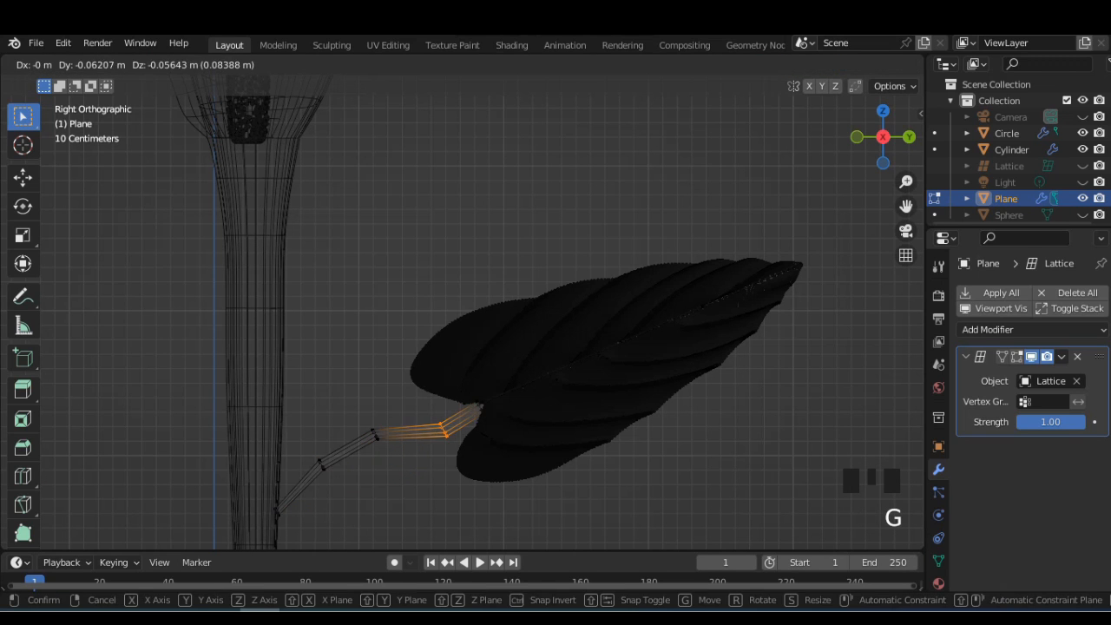
click(469, 412)
Bevel the stalk's middle edge loop by about 0.075 m and return the leaf to Object Mode in solid shading.
key(Tab)
key(Tab)
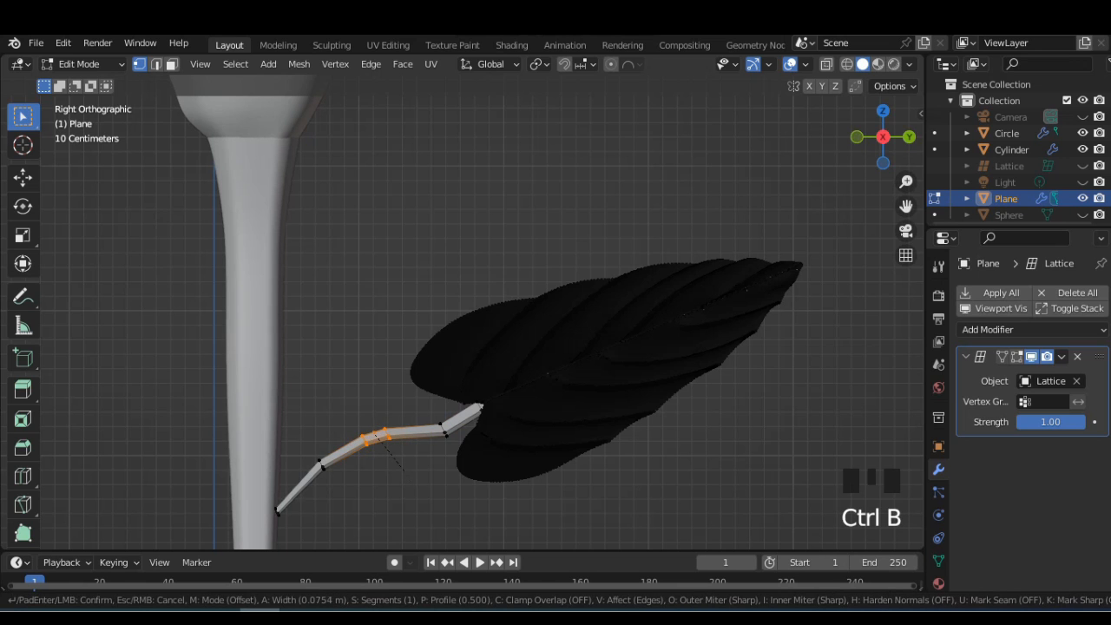
key(Return)
key(Tab)
click(846, 63)
click(862, 63)
key(Tab)
key(Tab)
scroll(461, 312, down, 3)
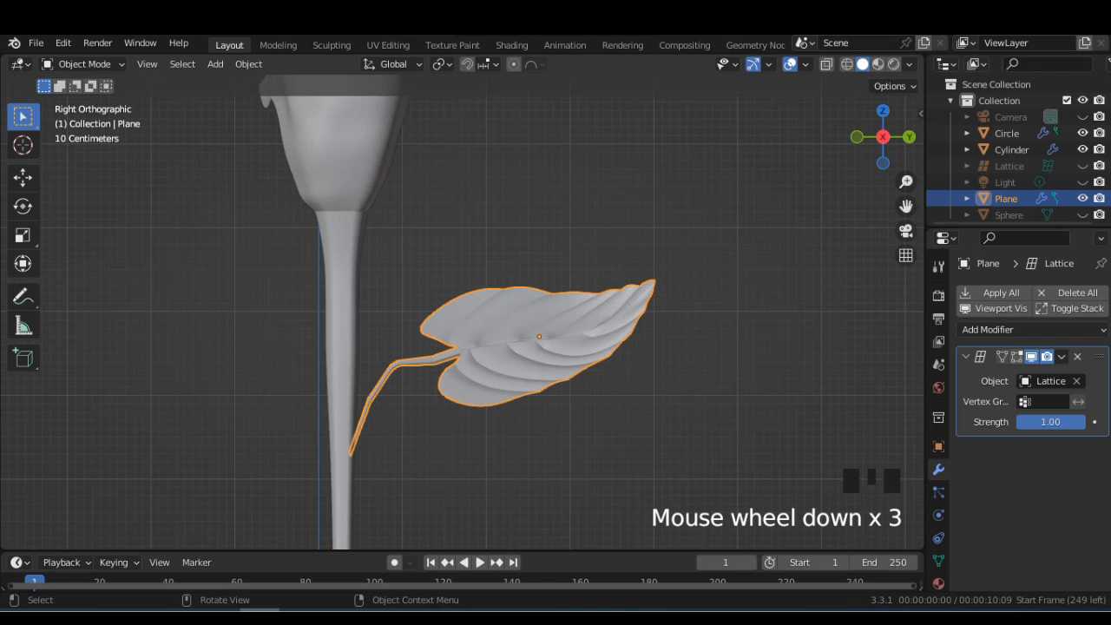
Show the lattice, move the control point above the stalk's bend slightly down and away from the stem, and hide the cage again.
click(1082, 166)
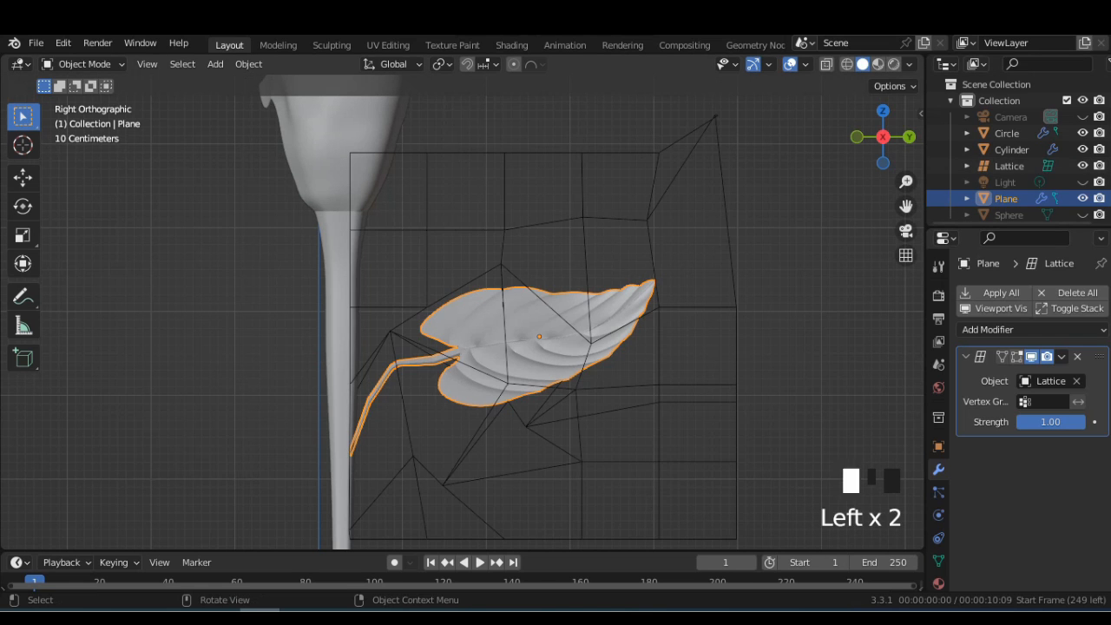
key(Tab)
key(g)
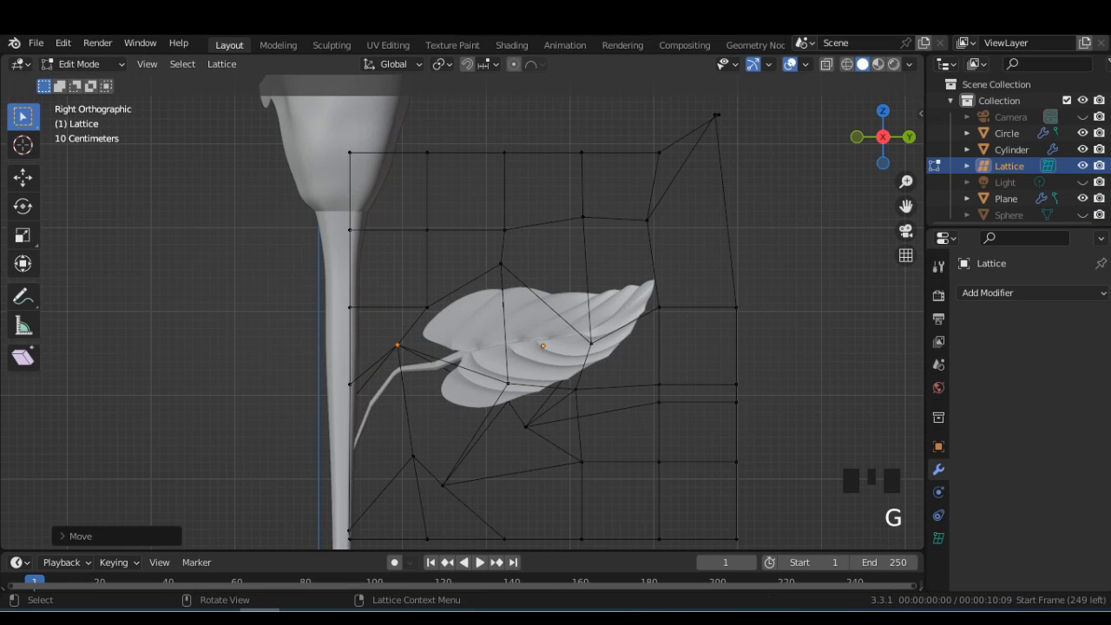
key(Tab)
scroll(461, 312, down, 3)
click(712, 287)
click(1083, 165)
middle_drag(659, 295, 666, 342)
scroll(617, 321, down, 2)
middle_drag(608, 321, 686, 330)
Rotate the leaf slightly, then move it in right view so its stalk end meets the flower stem.
click(465, 308)
key(r)
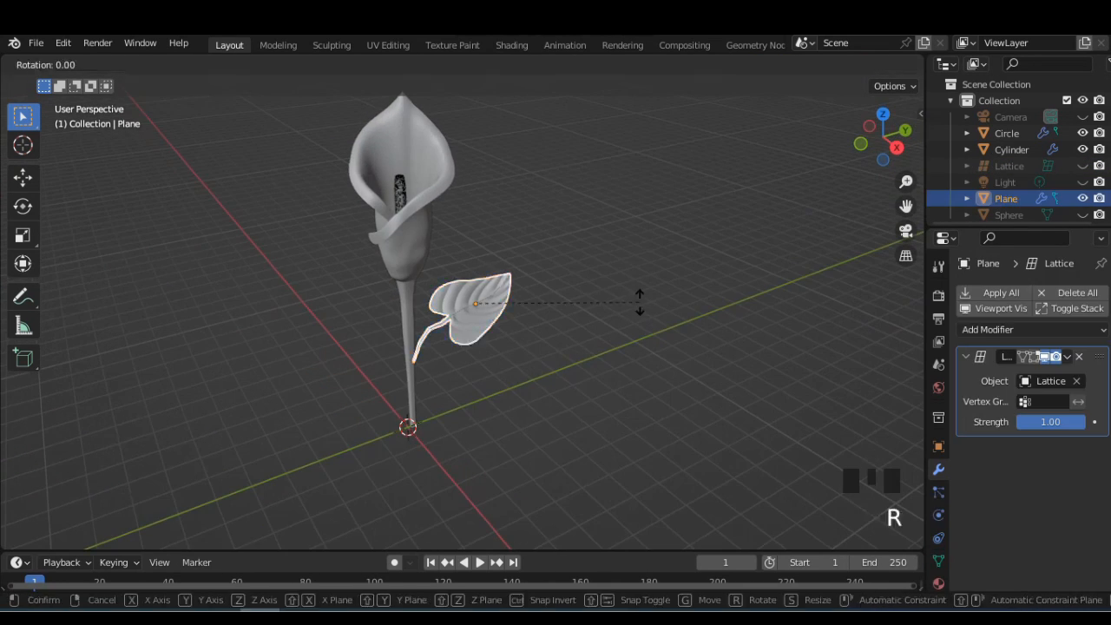
click(605, 270)
click(896, 148)
key(g)
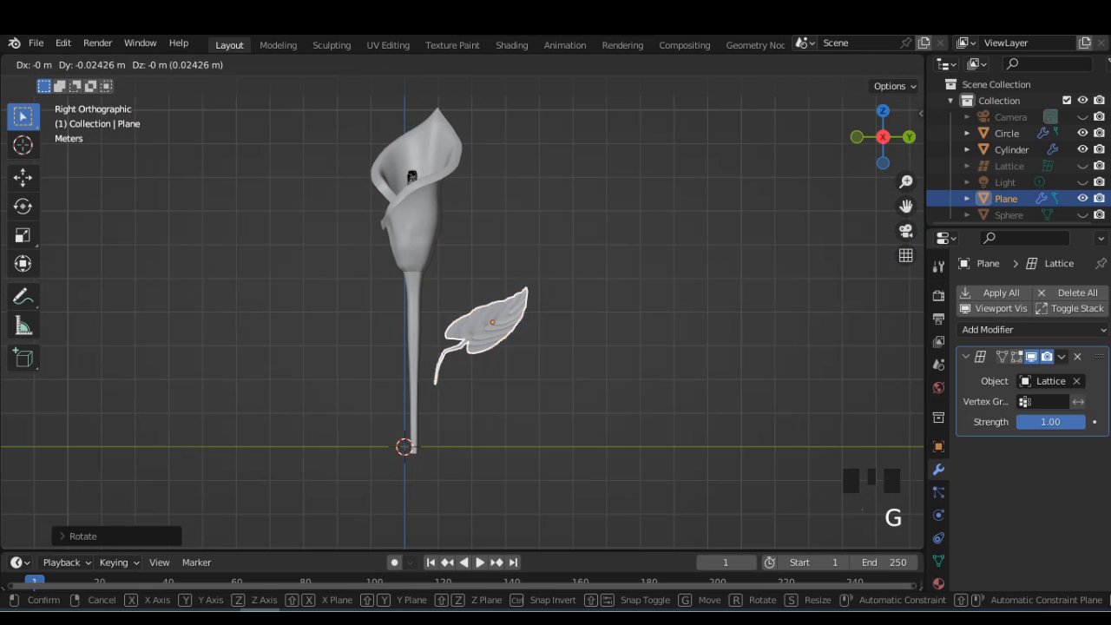
click(577, 303)
click(577, 304)
In back view, shift the leaf sideways so its stalk lines up with the flower stem.
scroll(577, 304, up, 2)
shift+middle_drag(578, 304, 480, 285)
scroll(577, 280, up, 3)
click(896, 137)
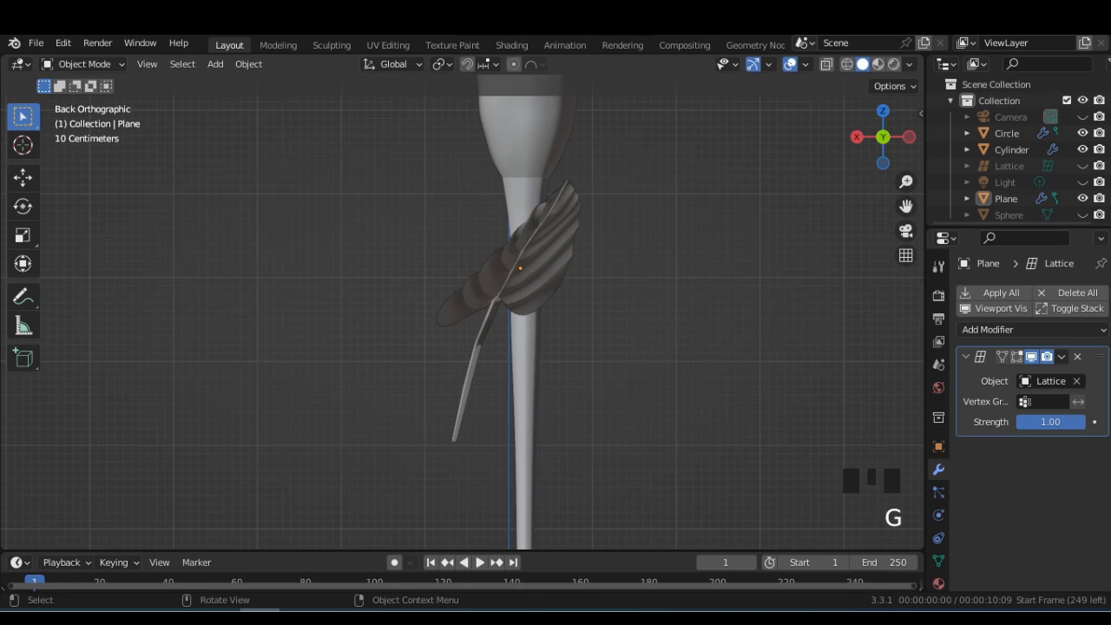
click(543, 258)
key(g)
click(613, 253)
middle_drag(613, 253, 564, 260)
click(725, 260)
Examine the leaf's placement against the stem up close and in right view.
scroll(725, 261, down, 1)
scroll(616, 262, up, 4)
key(Tab)
key(Tab)
scroll(564, 260, down, 2)
click(877, 139)
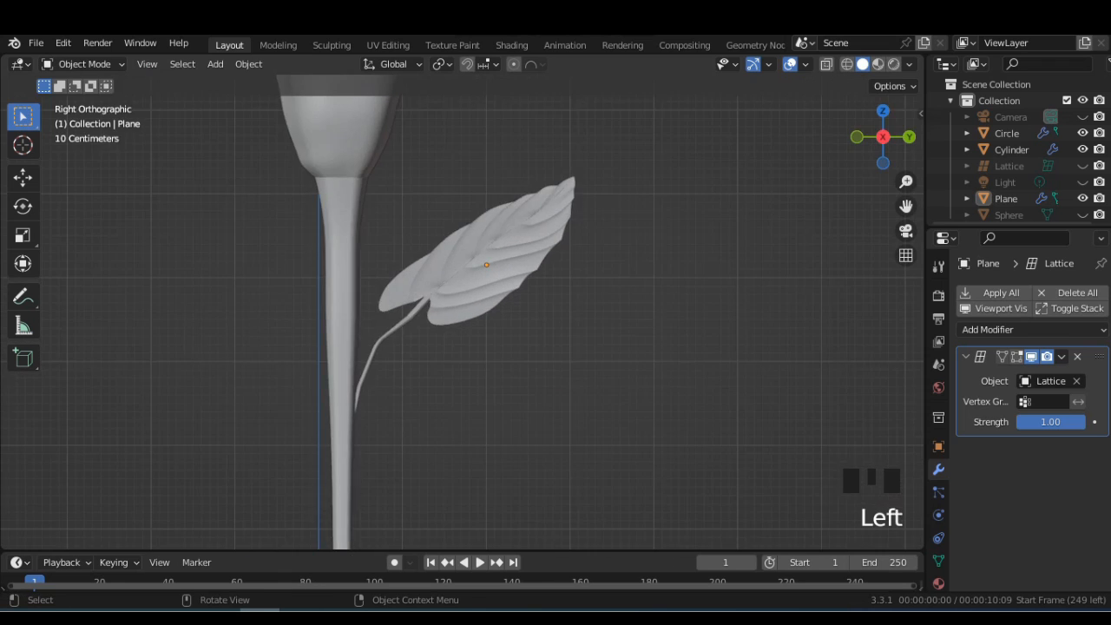
scroll(462, 313, down, 4)
scroll(462, 312, down, 1)
shift+middle_drag(462, 312, 562, 349)
Apply the leaf's Lattice modifier.
click(1082, 166)
middle_drag(462, 312, 547, 305)
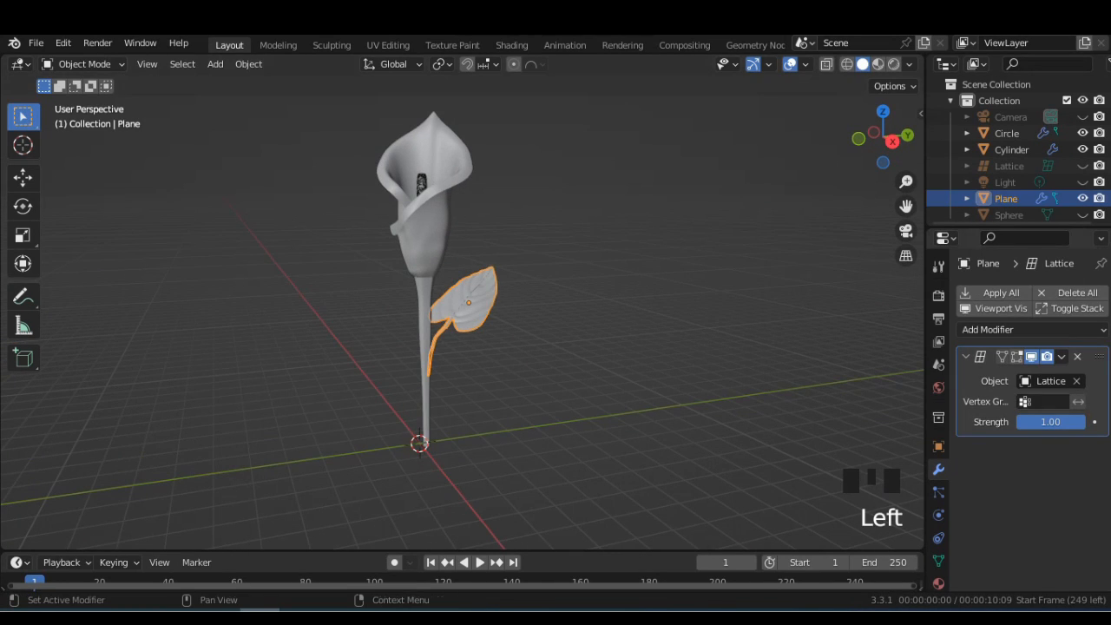
click(1061, 356)
click(973, 374)
In wireframe right view, move the stalk's lower end vertices up against the stem surface, then return to Object Mode in solid shading.
scroll(462, 313, up, 7)
mouse_move(462, 313)
middle_down()
mouse_move(504, 312)
mouse_move(465, 238)
middle_up()
key(Tab)
scroll(461, 313, up, 1)
click(847, 64)
click(870, 141)
shift+middle_drag(462, 313, 470, 248)
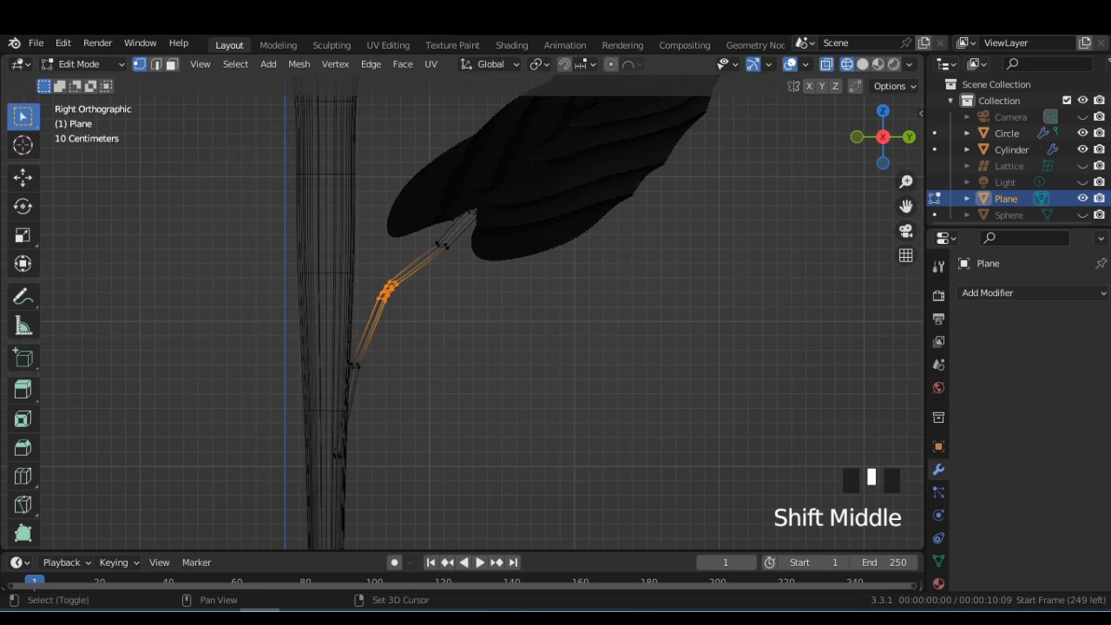
key(g)
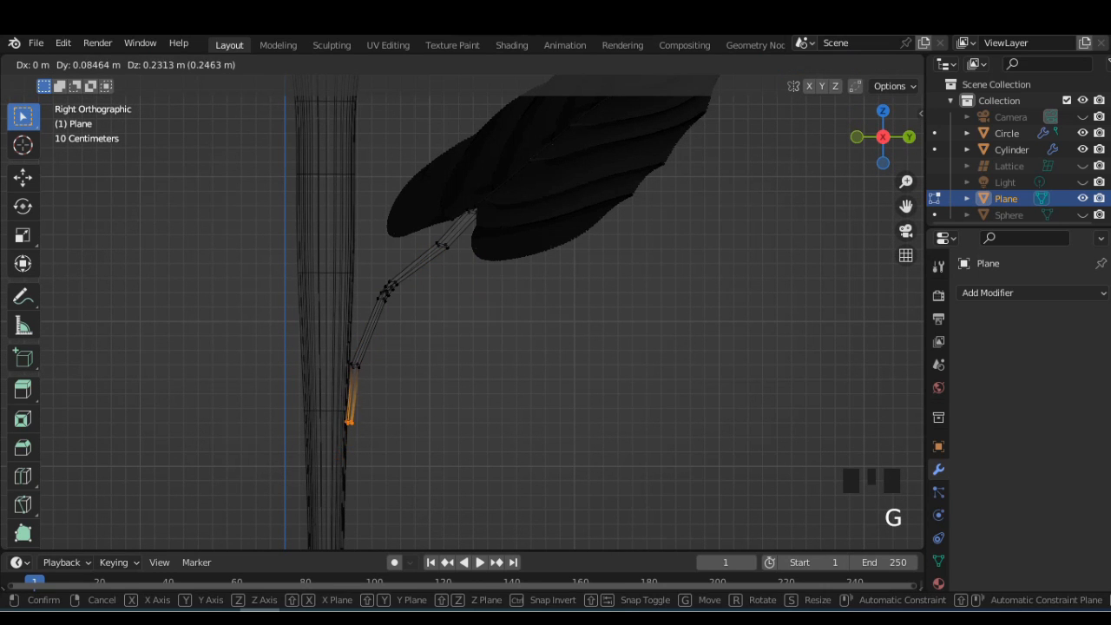
key(Return)
key(Tab)
scroll(462, 313, down, 2)
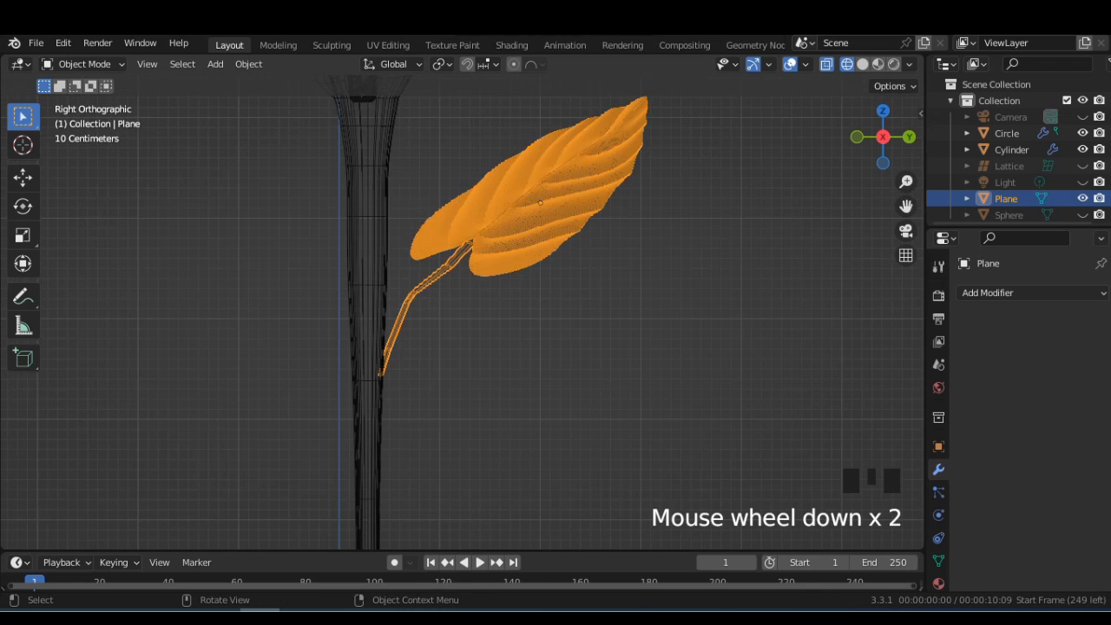
click(862, 65)
Examine the stalk's joint with the stem and the whole flower's proportions from several angles.
scroll(462, 313, up, 2)
middle_drag(462, 312, 521, 321)
scroll(538, 299, up, 3)
scroll(521, 321, down, 6)
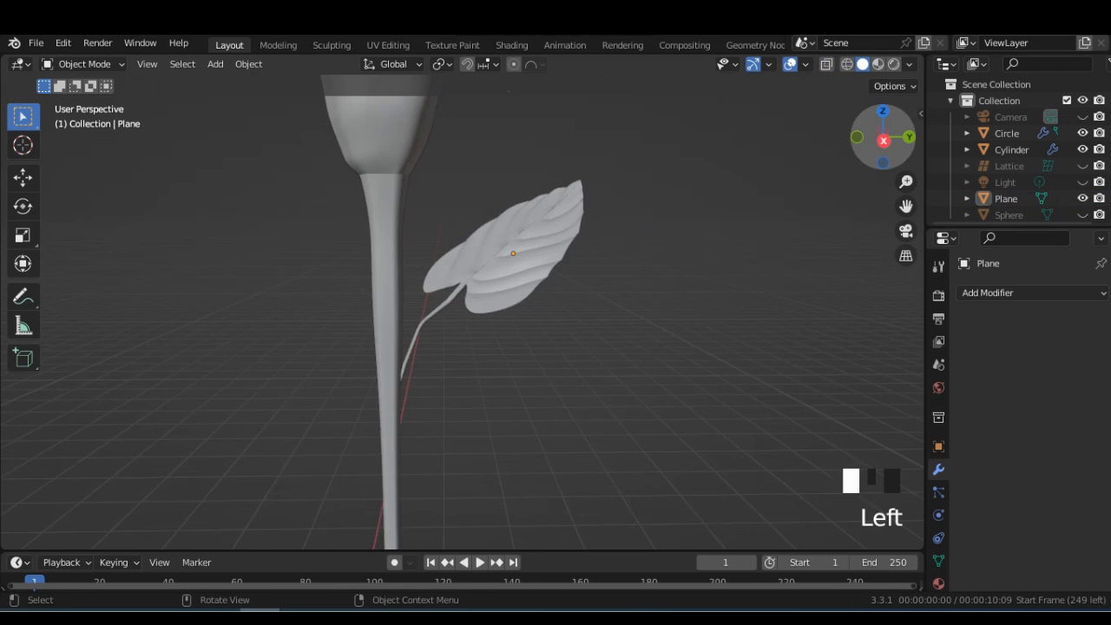
scroll(521, 321, down, 5)
scroll(520, 321, up, 5)
scroll(521, 321, down, 4)
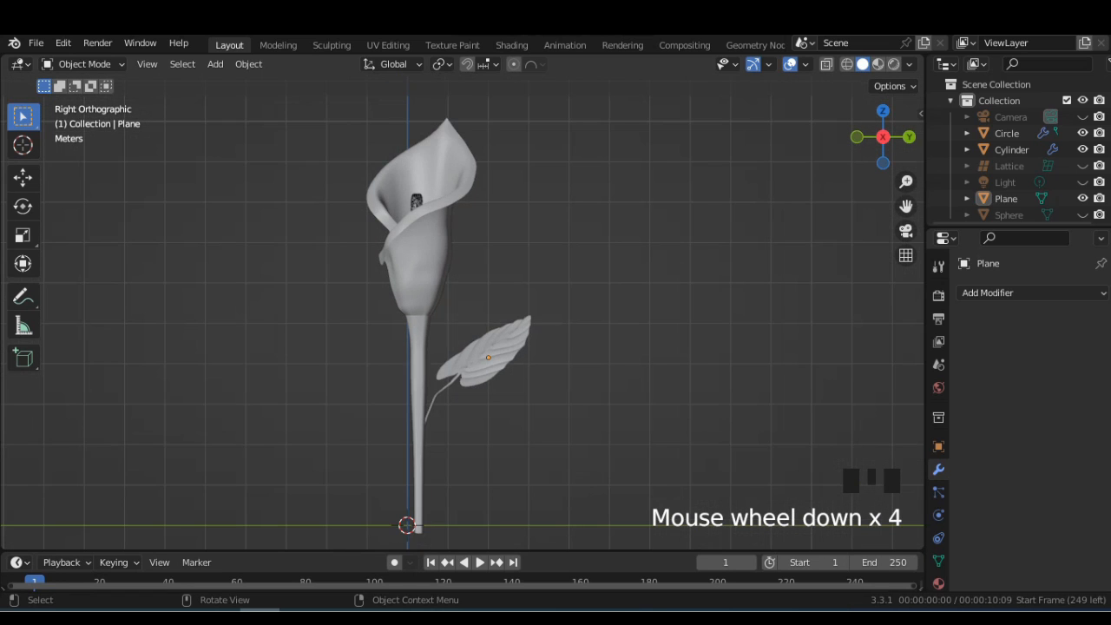
click(590, 321)
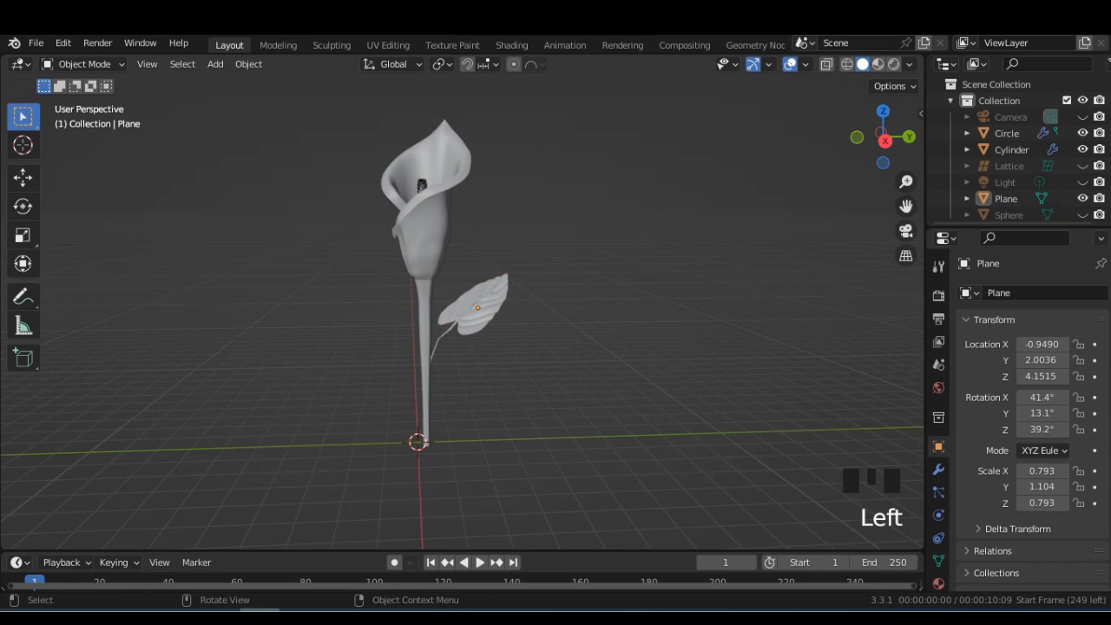
scroll(590, 321, up, 7)
scroll(590, 321, down, 3)
Edit the leaf in wireframe right view and assign the stalk's selected end vertices to a new vertex group.
click(590, 321)
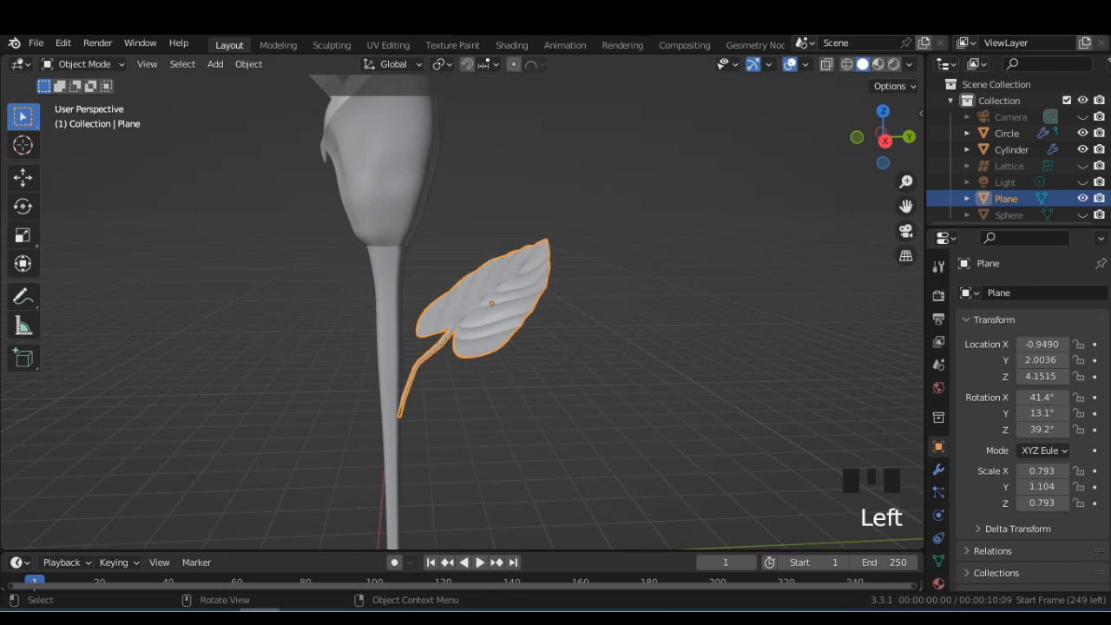
click(826, 63)
click(884, 139)
scroll(460, 313, up, 3)
key(Tab)
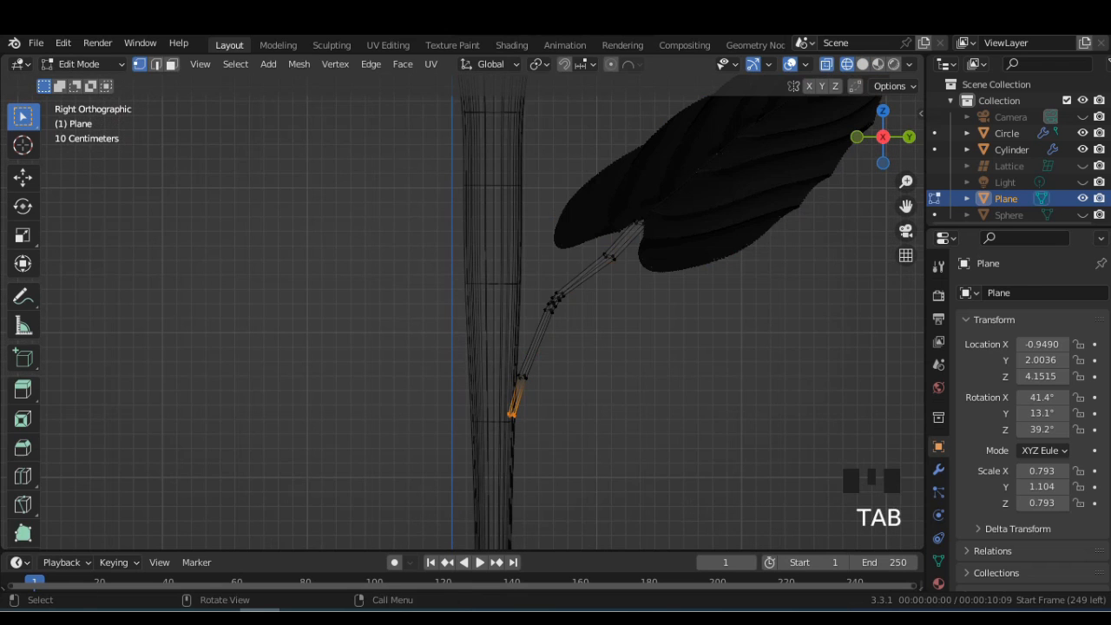
click(938, 560)
click(1000, 348)
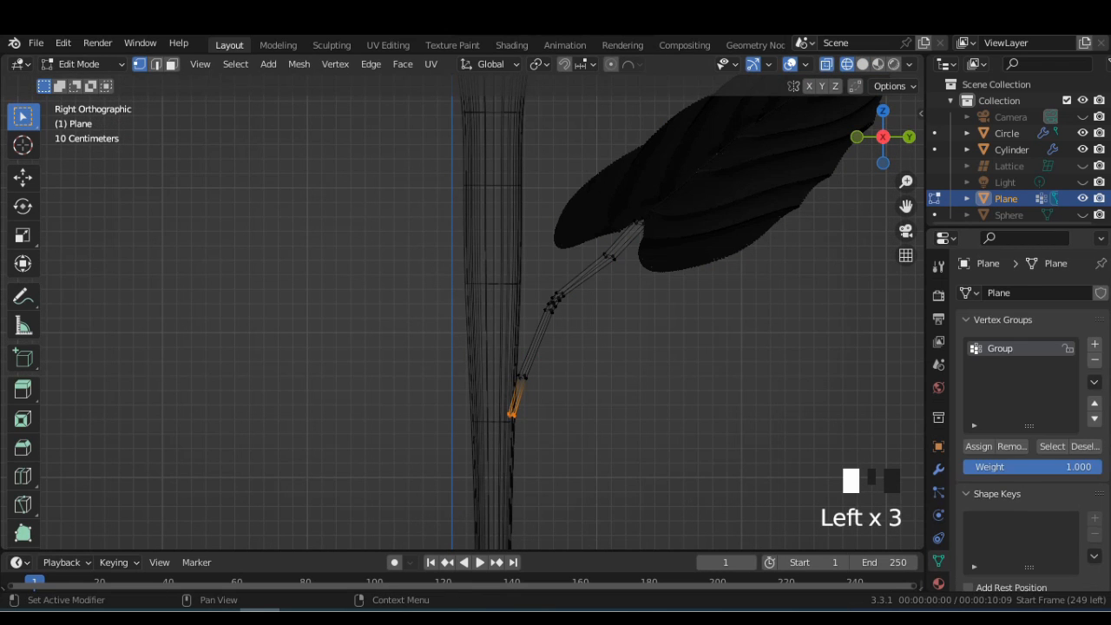
Add a Shrinkwrap modifier to the leaf with Circle as the target, limited to the stalk-end vertex group.
key(Tab)
scroll(460, 312, down, 6)
scroll(460, 313, up, 2)
click(938, 469)
click(987, 292)
click(915, 482)
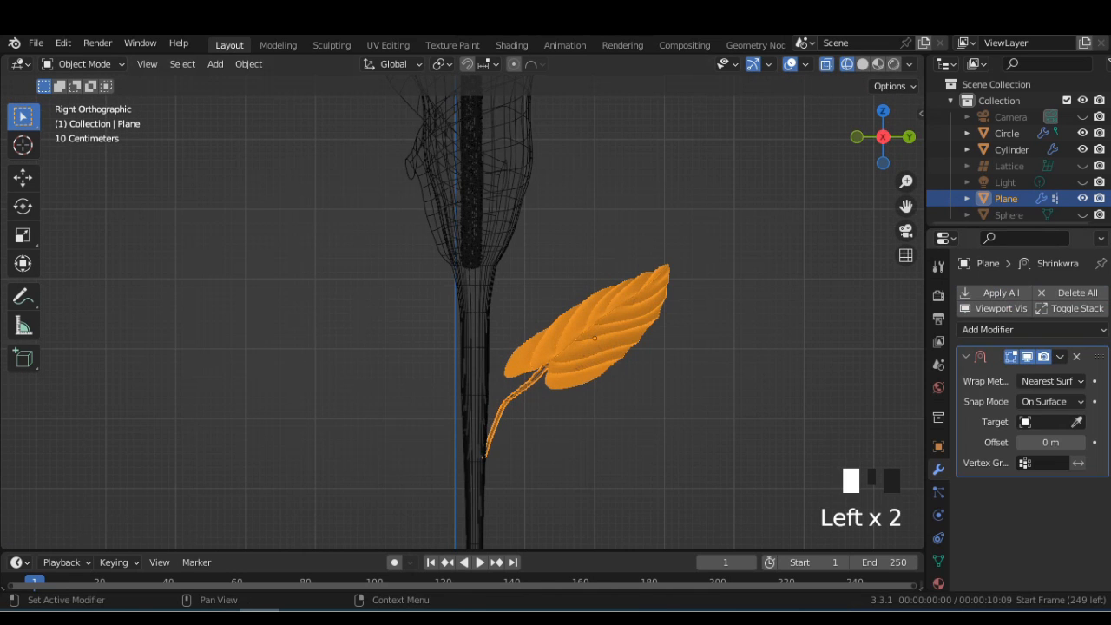
click(476, 286)
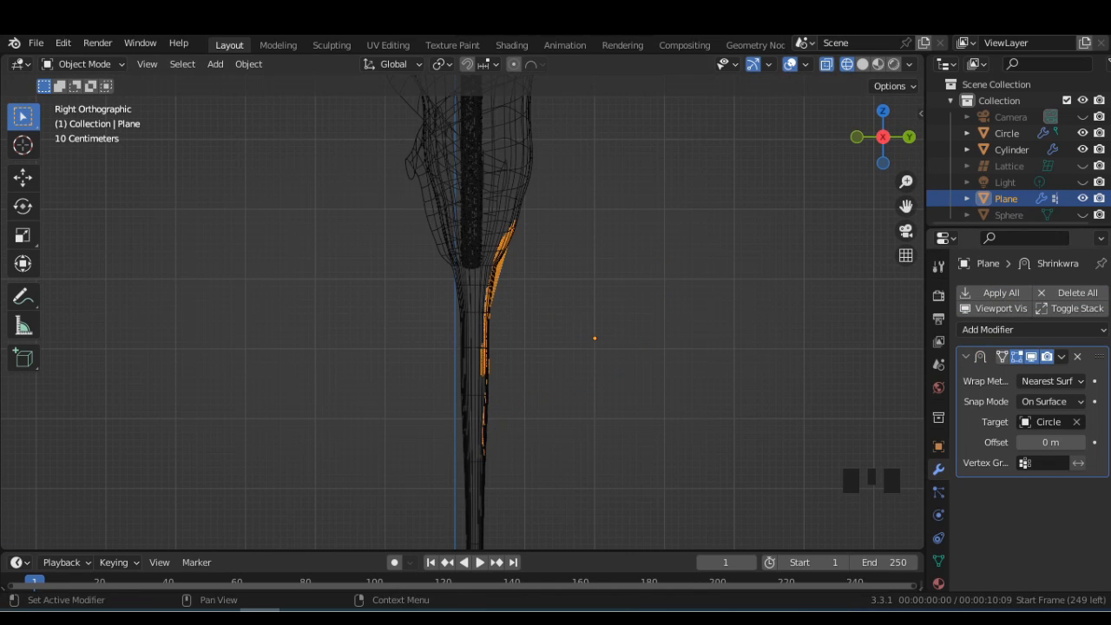
click(1043, 463)
click(1007, 293)
Check the shrinkwrapped stalk end from several sides and apply the Shrinkwrap modifier.
scroll(538, 416, up, 1)
shift+middle_drag(538, 417, 508, 212)
scroll(538, 368, up, 4)
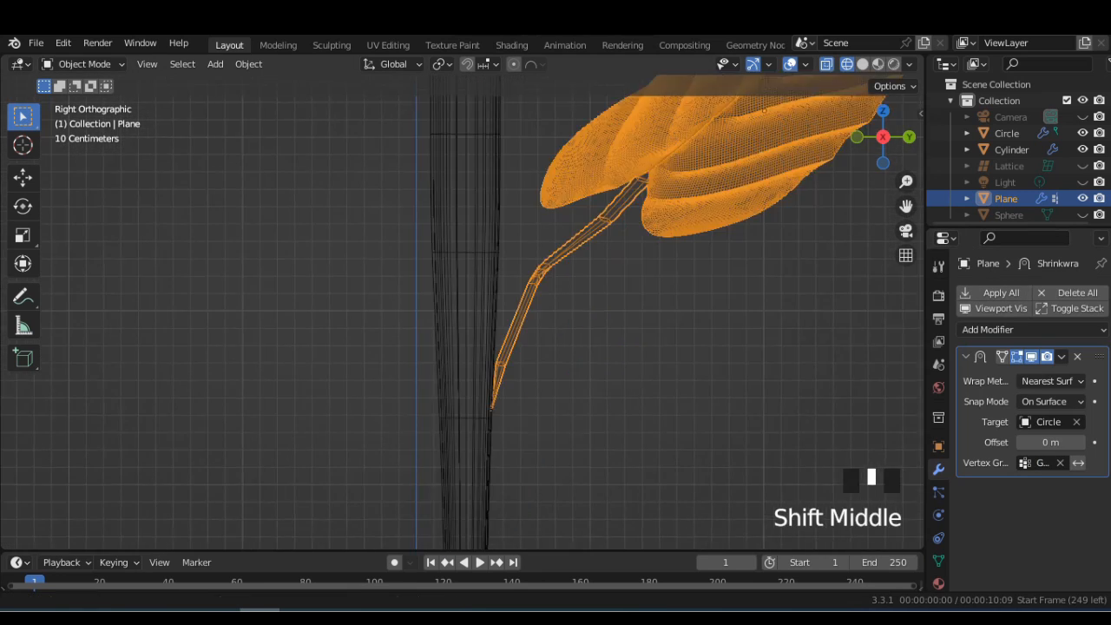
scroll(462, 312, up, 4)
middle_drag(555, 296, 464, 273)
middle_drag(555, 286, 282, 276)
click(880, 134)
scroll(859, 165, down, 8)
middle_drag(677, 261, 873, 286)
scroll(873, 286, up, 3)
click(1062, 356)
click(1033, 375)
scroll(781, 261, down, 2)
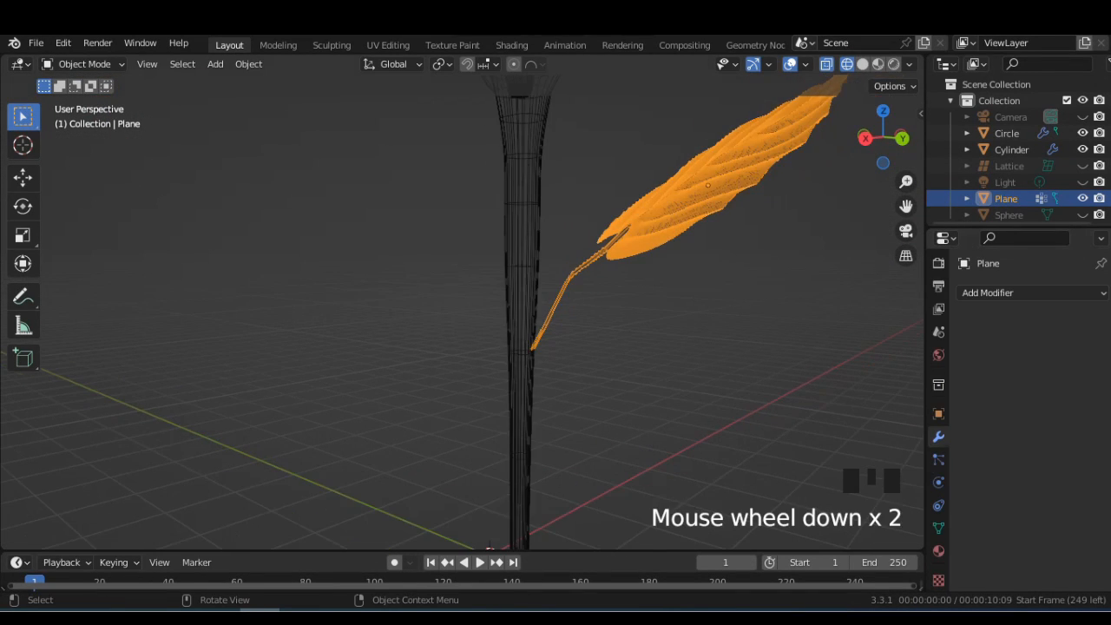
Examine the stalk's attachment to the stem in solid and wireframe shading, up close and from right view.
click(862, 64)
click(694, 347)
scroll(694, 347, up, 4)
scroll(695, 348, up, 3)
mouse_move(695, 347)
middle_down()
mouse_move(618, 349)
mouse_move(699, 347)
middle_up()
key(Tab)
click(848, 64)
middle_drag(738, 261, 786, 260)
click(877, 138)
scroll(833, 191, up, 3)
key(Tab)
scroll(555, 312, down, 3)
shift+middle_drag(695, 217, 669, 391)
click(862, 65)
scroll(461, 312, down, 4)
scroll(461, 312, up, 3)
scroll(462, 312, down, 3)
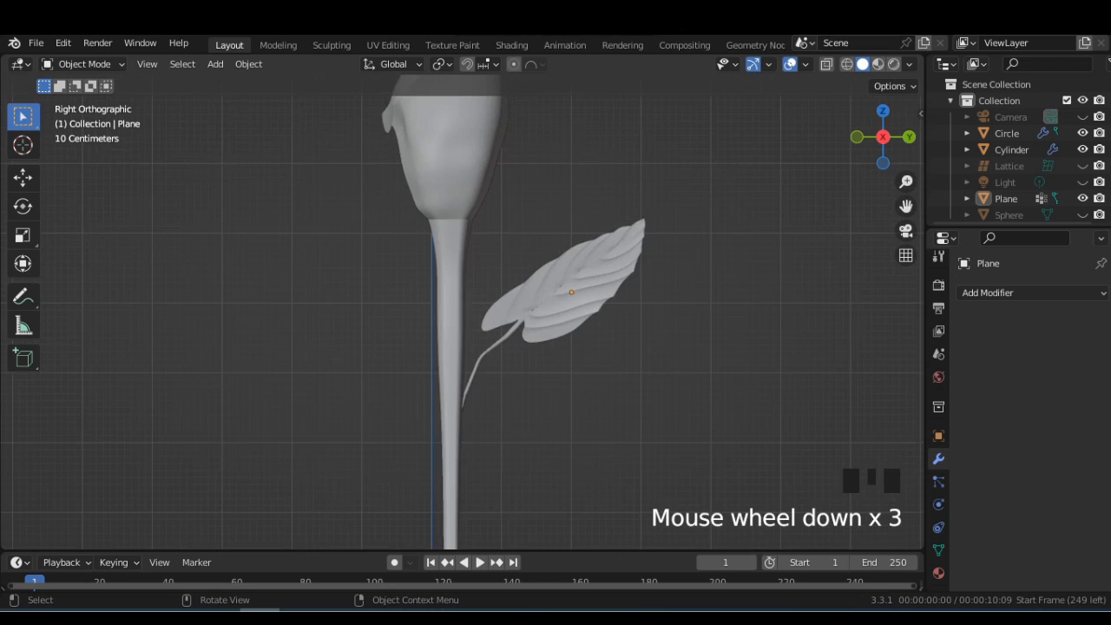
Apply the modifier on the petal-and-stem mesh (Circle).
shift+middle_drag(469, 217, 469, 267)
scroll(469, 268, down, 2)
click(462, 230)
click(1061, 356)
click(985, 376)
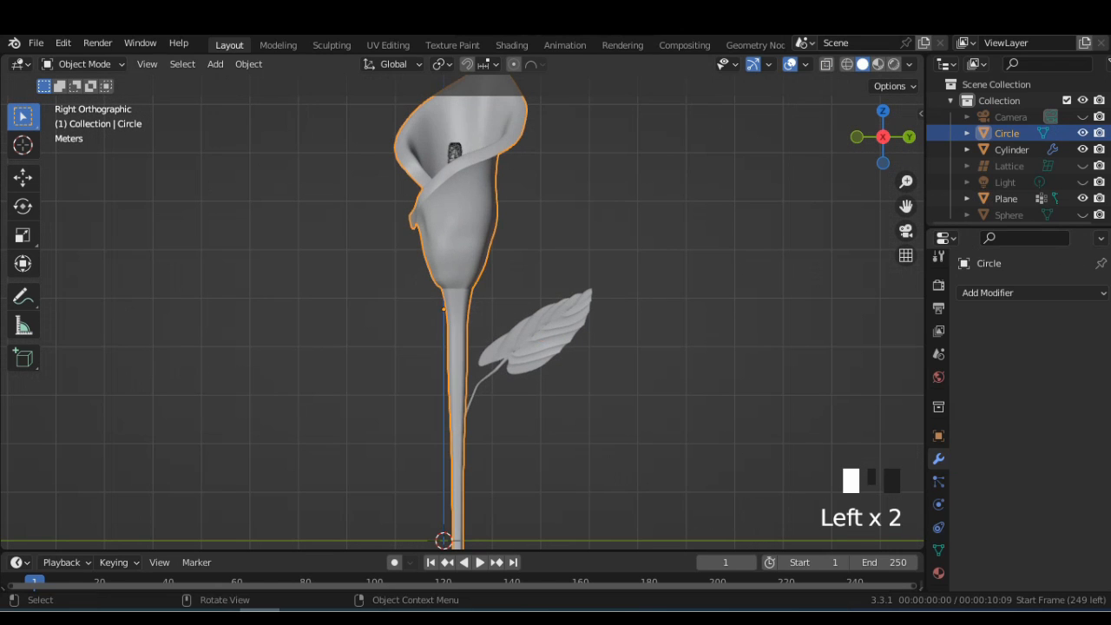
Scale the spadix cylinder down to about 0.67, then stretch it along Z by about 1.43.
click(1011, 149)
shift+middle_drag(571, 296, 598, 424)
key(s)
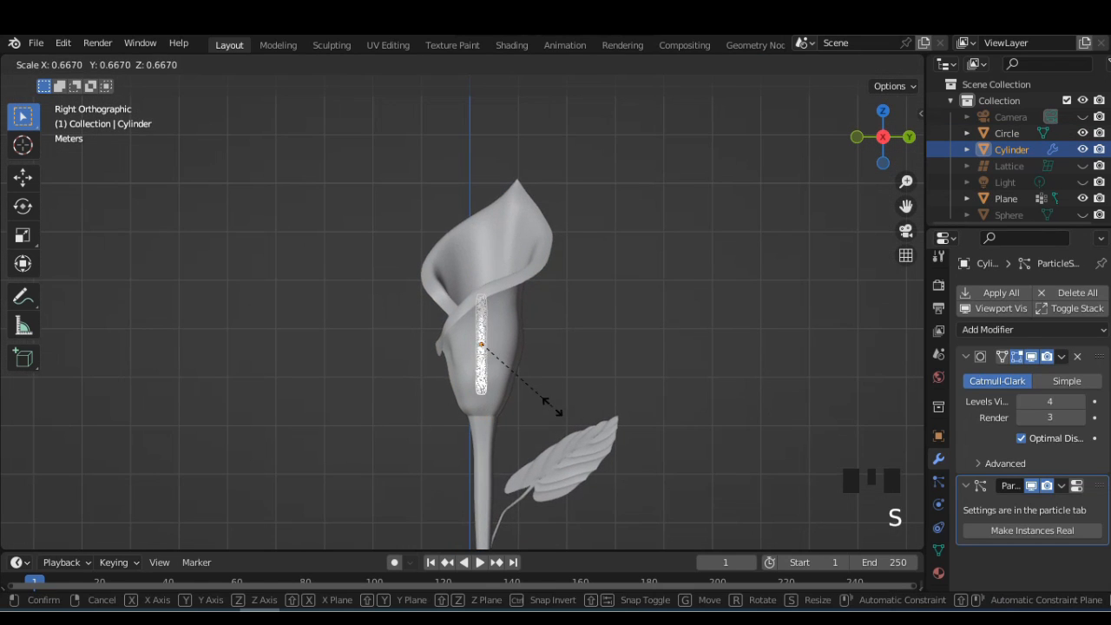
click(552, 406)
key(s)
key(z)
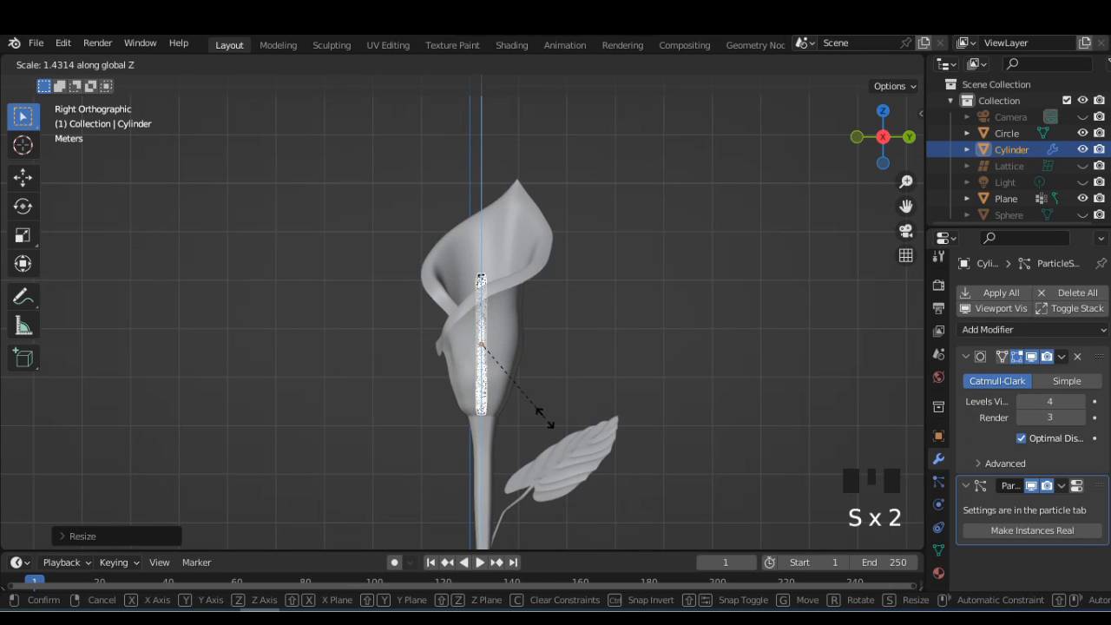
click(539, 413)
Examine the resized spadix inside the petal and the overall flower proportions.
scroll(539, 413, up, 6)
scroll(539, 413, down, 3)
middle_drag(539, 412, 434, 390)
scroll(451, 390, down, 3)
click(883, 139)
scroll(608, 348, down, 3)
shift+middle_drag(555, 373, 561, 342)
scroll(560, 342, up, 1)
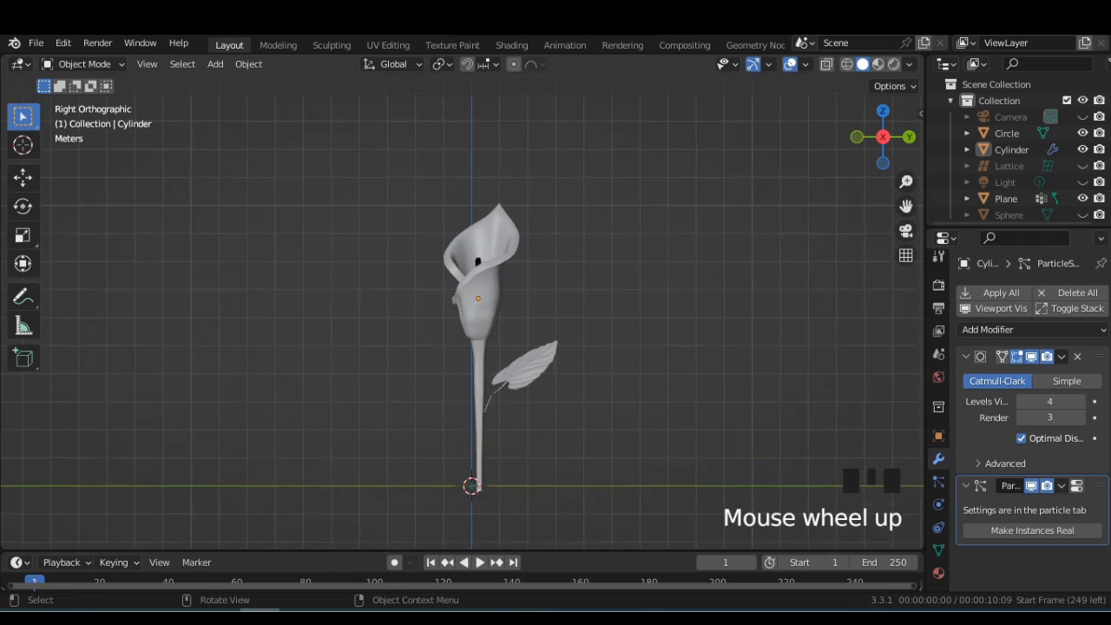
Apply the spadix cylinder's Catmull-Clark Subdivision modifier, keeping its particle system.
scroll(461, 317, up, 4)
click(1061, 356)
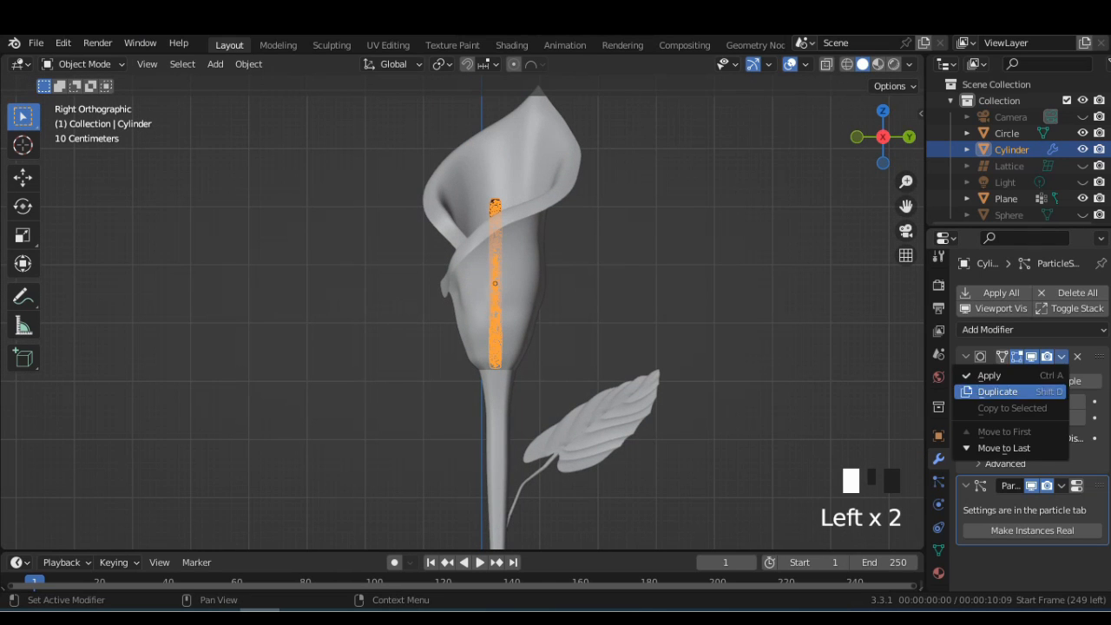
click(990, 375)
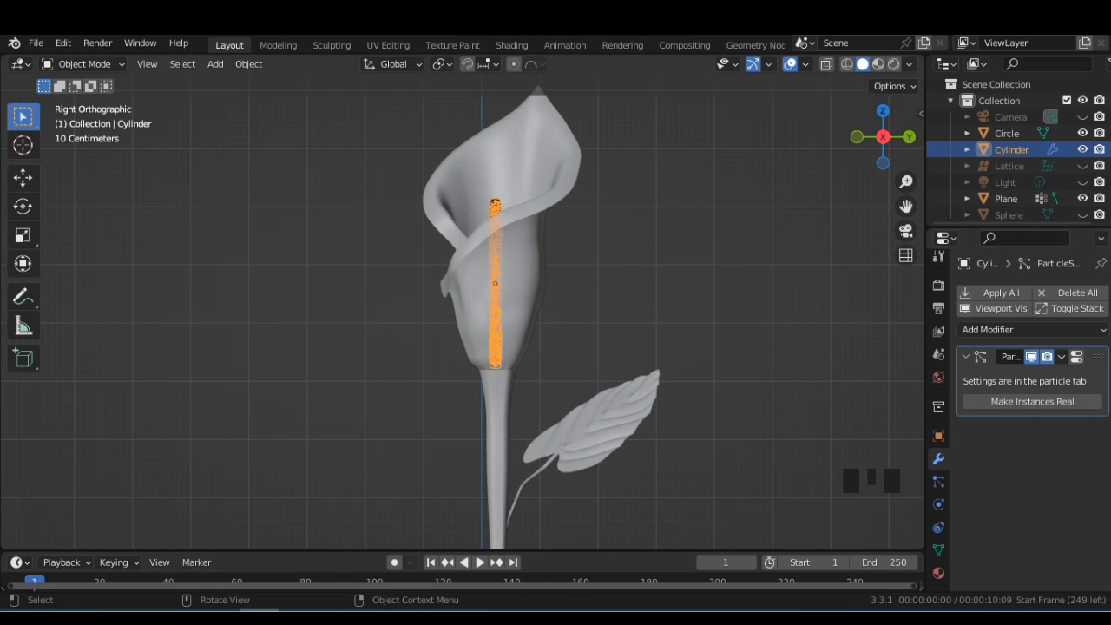